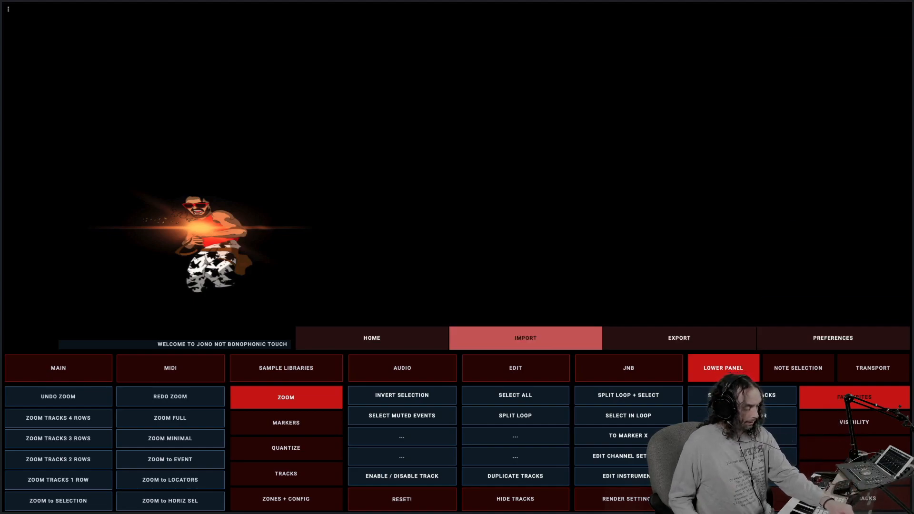
Look through the Home, Import, MIDI, Sample Libraries, Audio and Edit pages, ending on the Audio editing page
click(372, 338)
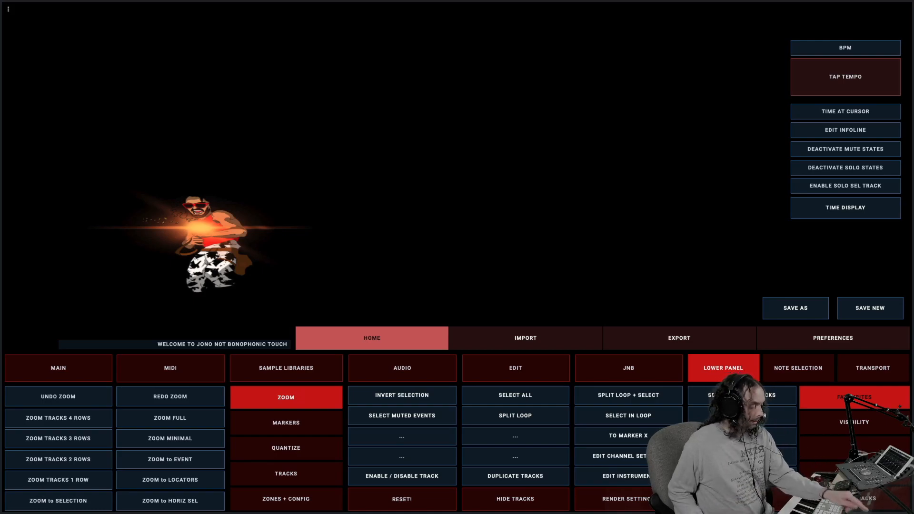
click(525, 338)
click(372, 338)
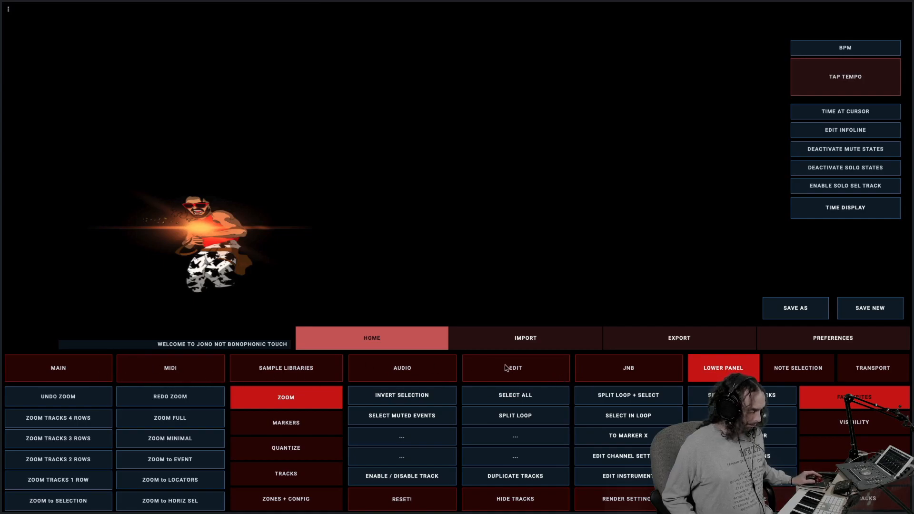
click(165, 371)
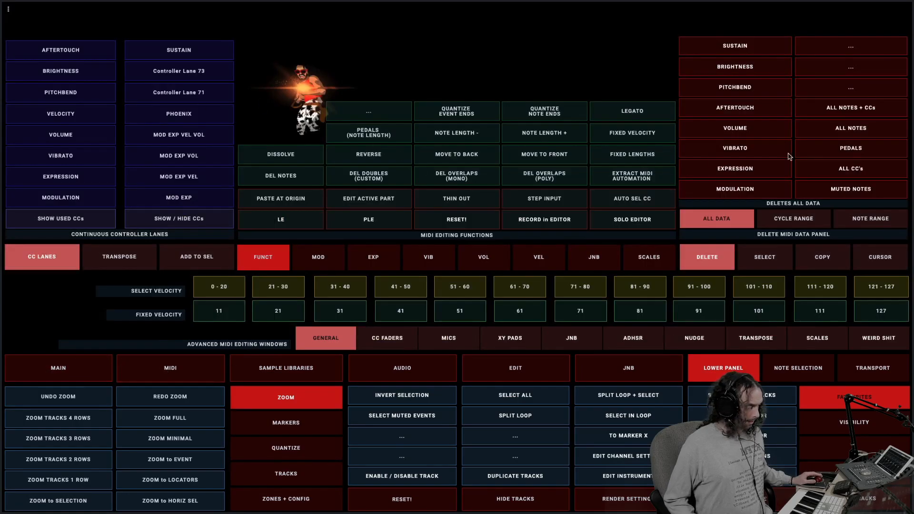
click(284, 375)
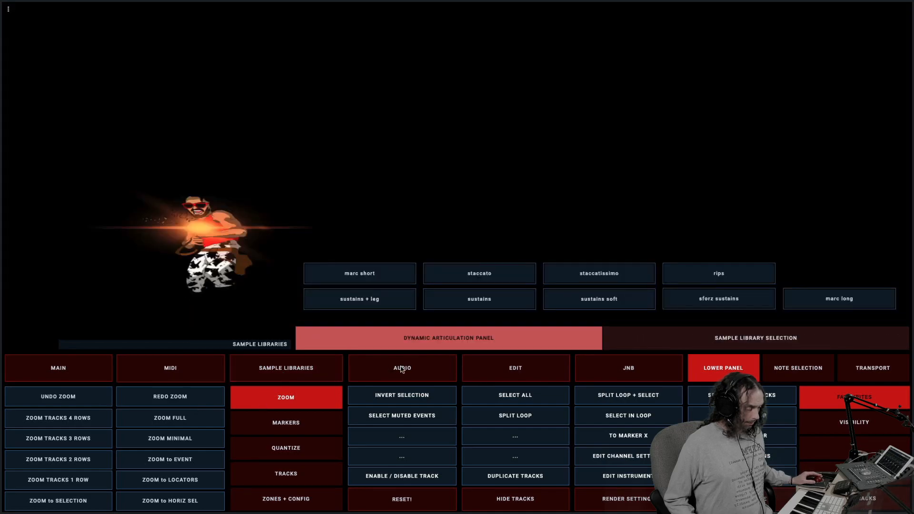
click(416, 369)
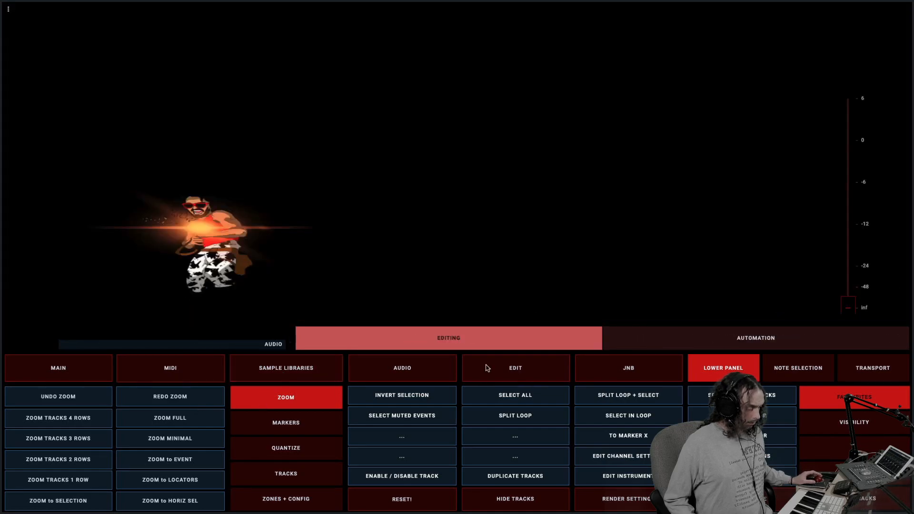
click(513, 368)
click(434, 368)
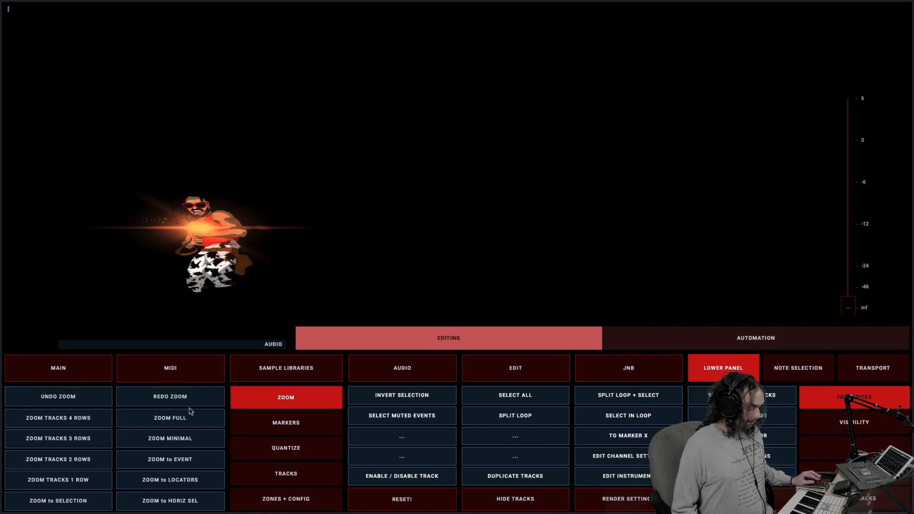
Compare the Note Selection, Transport and Lower Panel views of the lower section, ending on Lower Panel
click(803, 373)
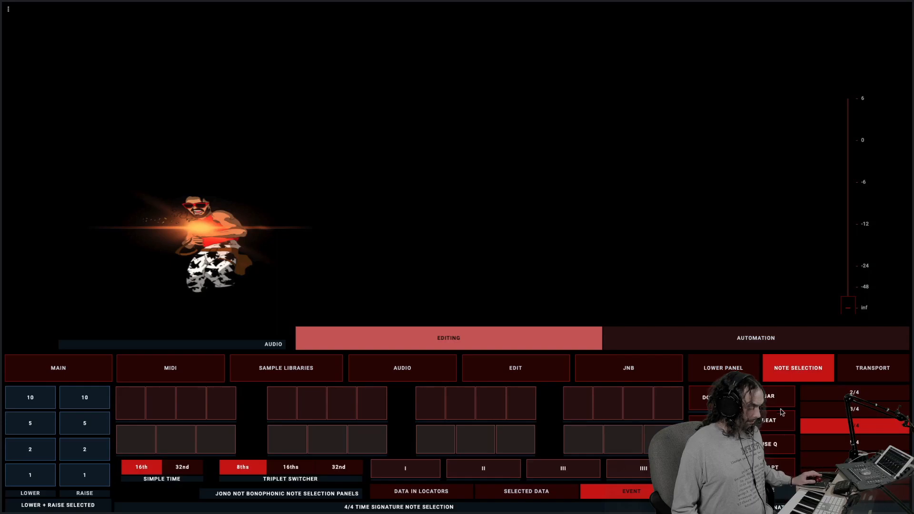
click(867, 370)
click(804, 371)
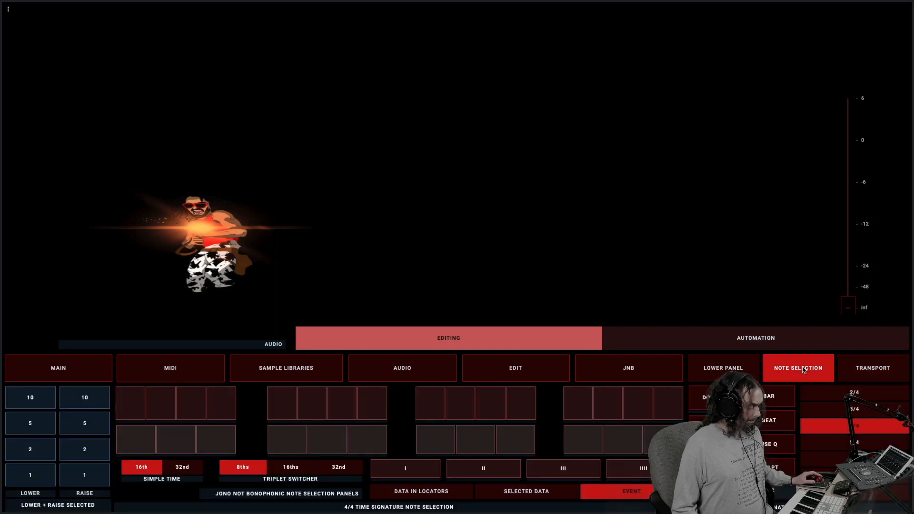
click(740, 370)
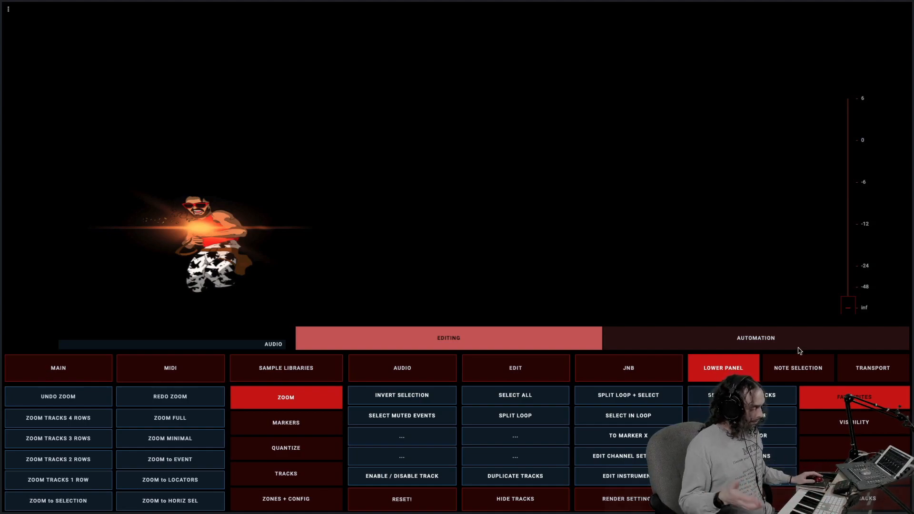
click(873, 372)
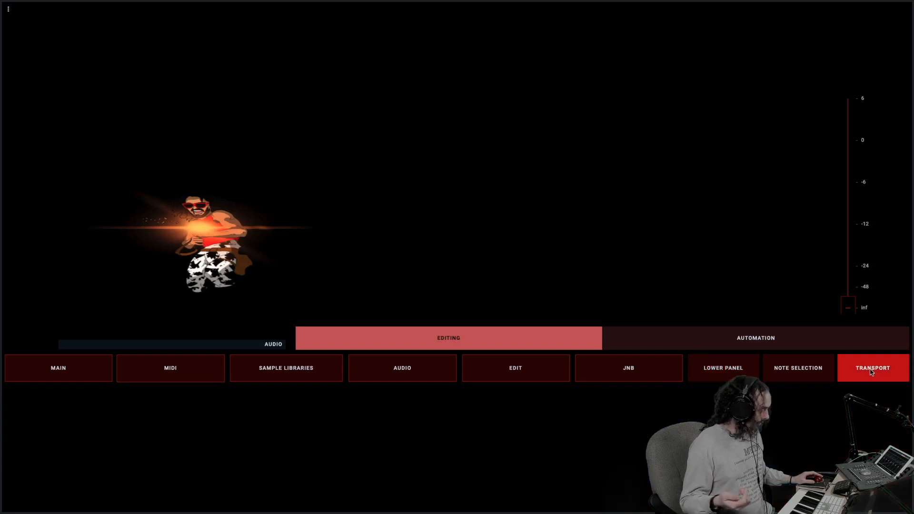
click(813, 367)
click(741, 370)
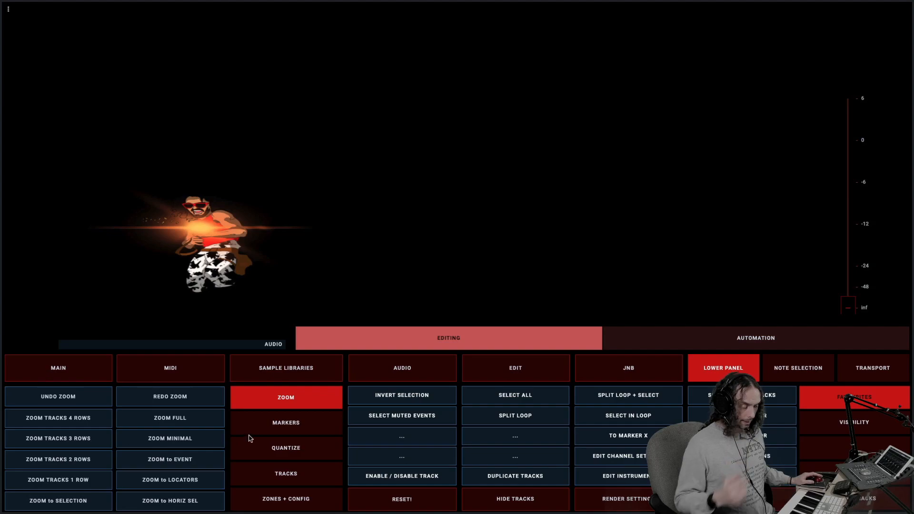
Look through the lower section's Zoom, Markers, Quantize and Tracks command sets
click(276, 423)
click(284, 402)
click(284, 423)
click(284, 449)
click(287, 474)
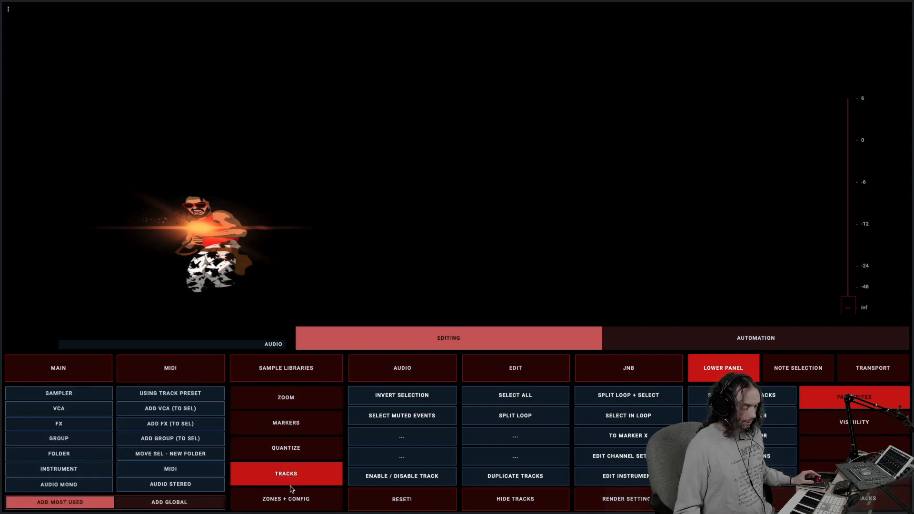
Review the quantize command set's Functions, Quantize and Snap pages, and return to the Zoom commands
click(284, 453)
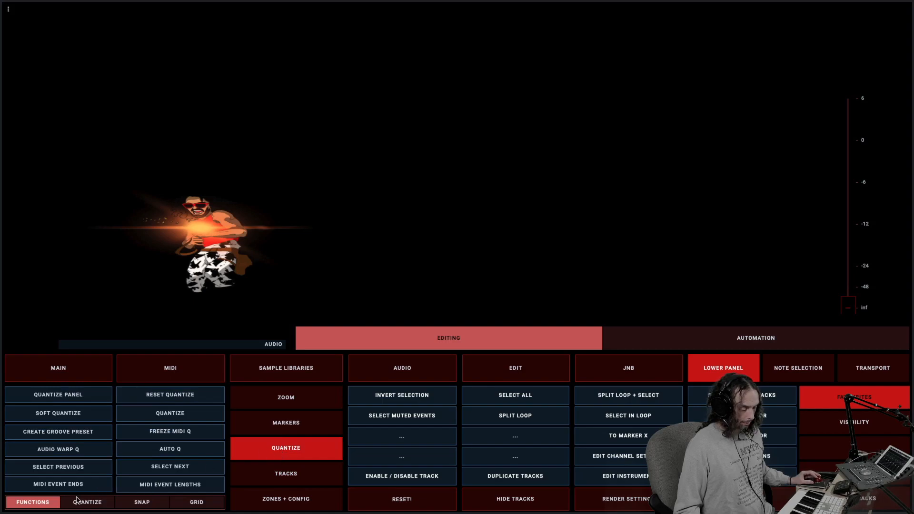
click(82, 502)
click(126, 502)
click(38, 503)
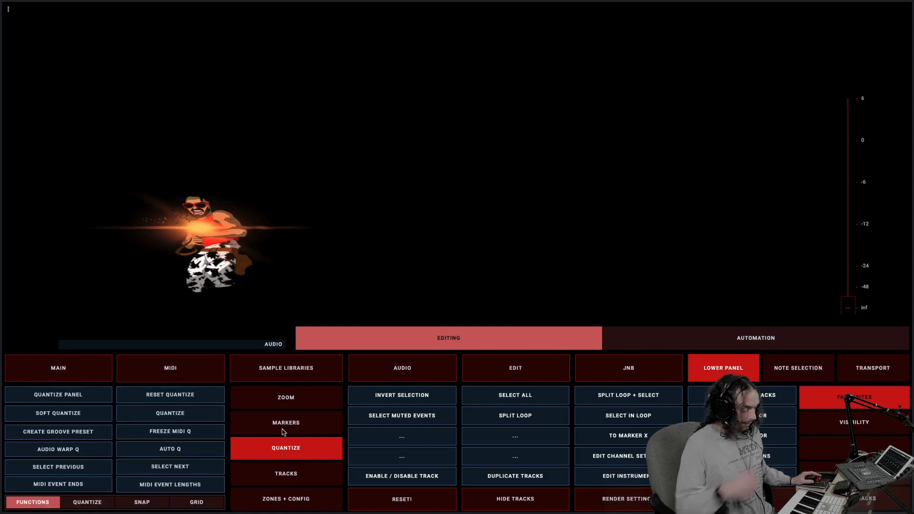
click(263, 395)
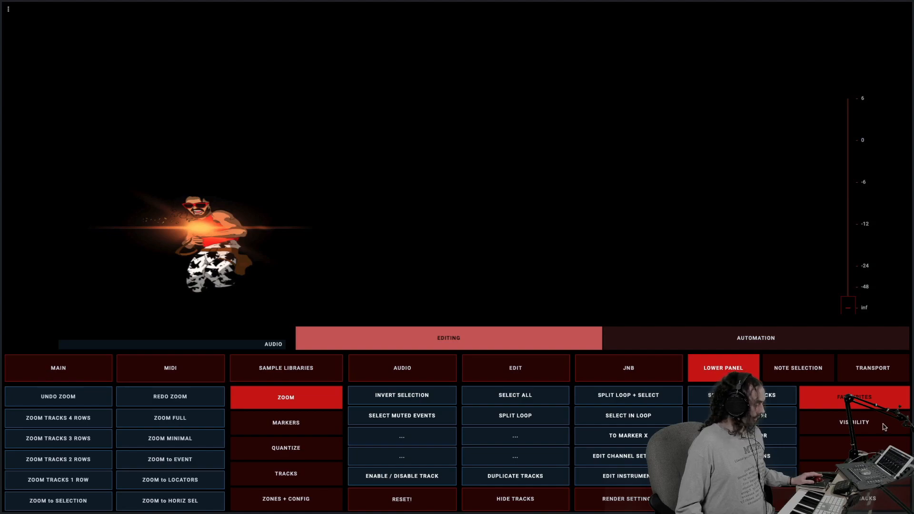
Look through the lower section's track command categories, including Visibility, and return to Favorites
click(861, 500)
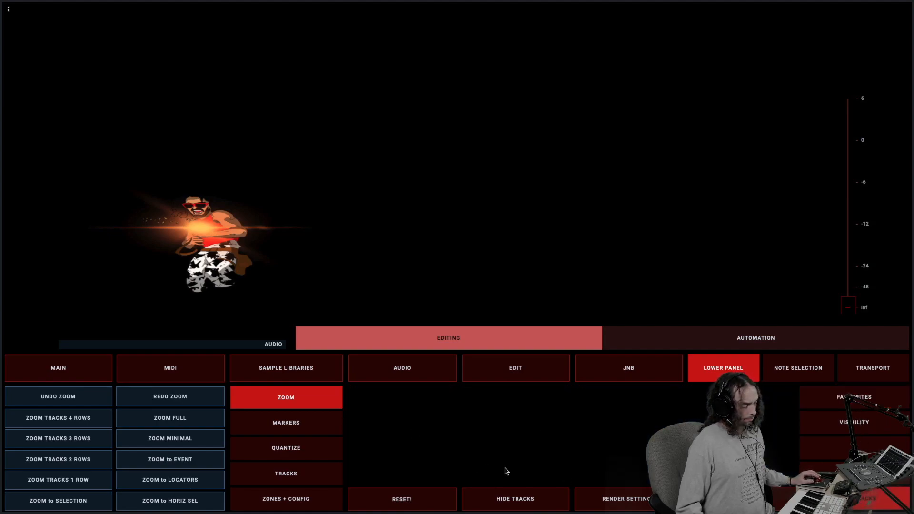
click(868, 432)
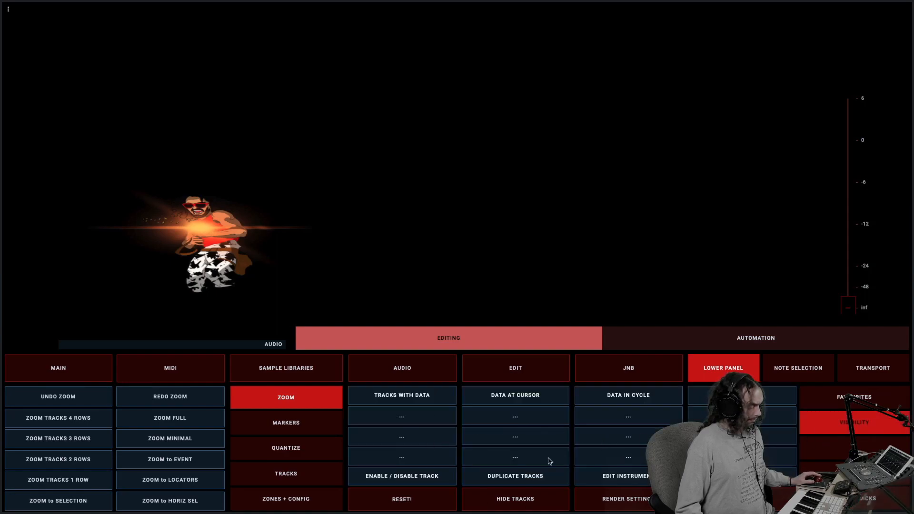
click(873, 445)
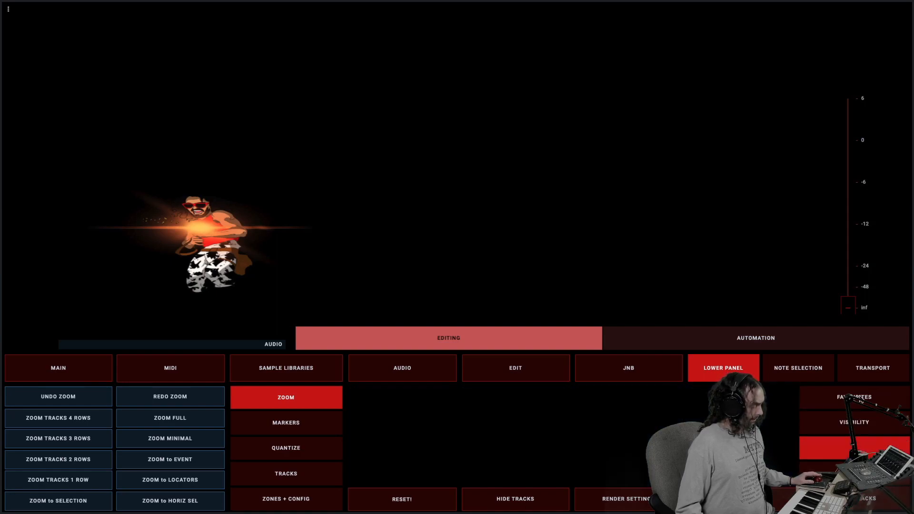
click(857, 400)
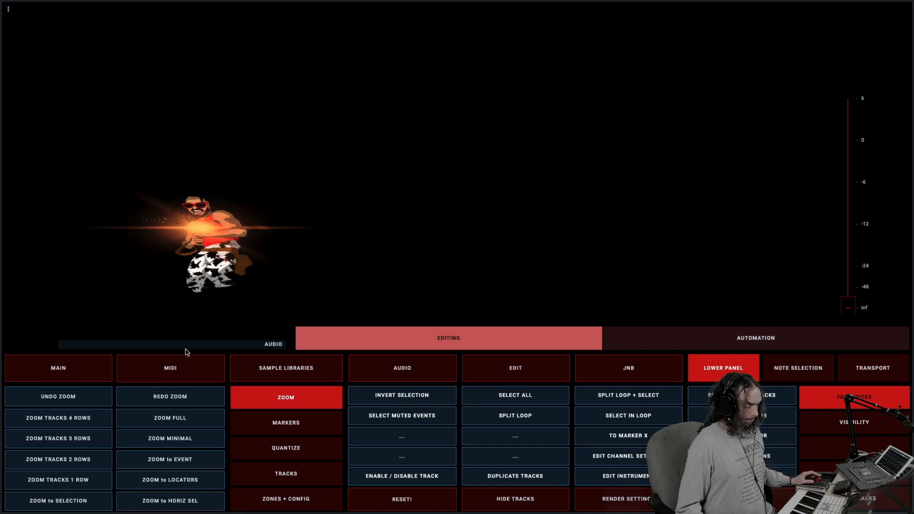
Show the general MIDI editing page and compare its CC Lanes with the semitone Transpose options
click(72, 363)
click(155, 372)
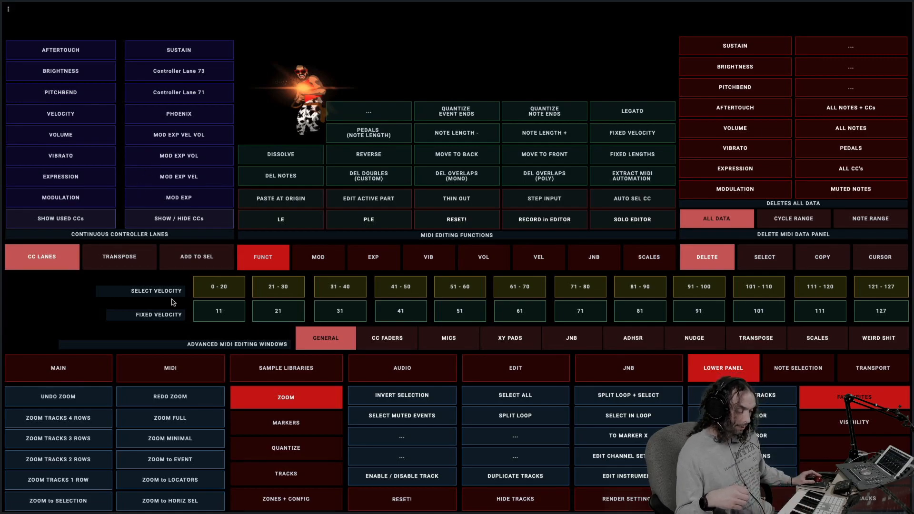
click(127, 258)
click(62, 258)
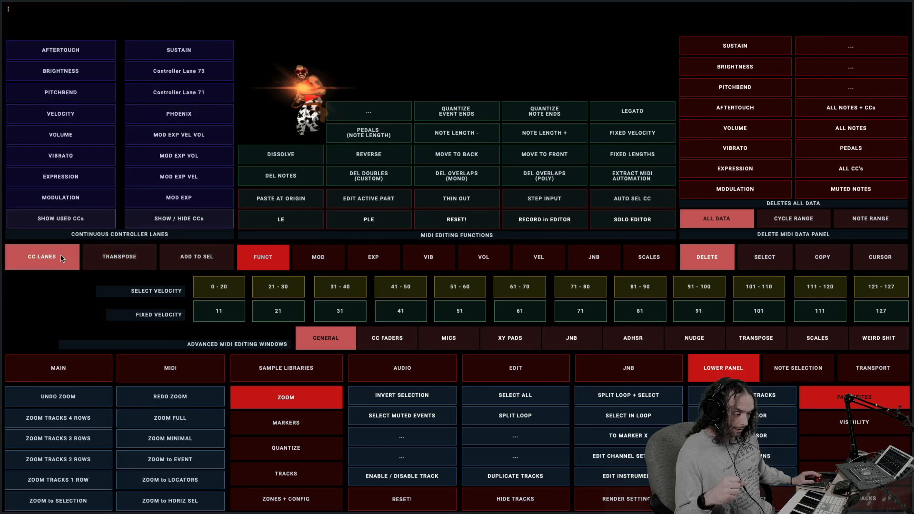
click(137, 256)
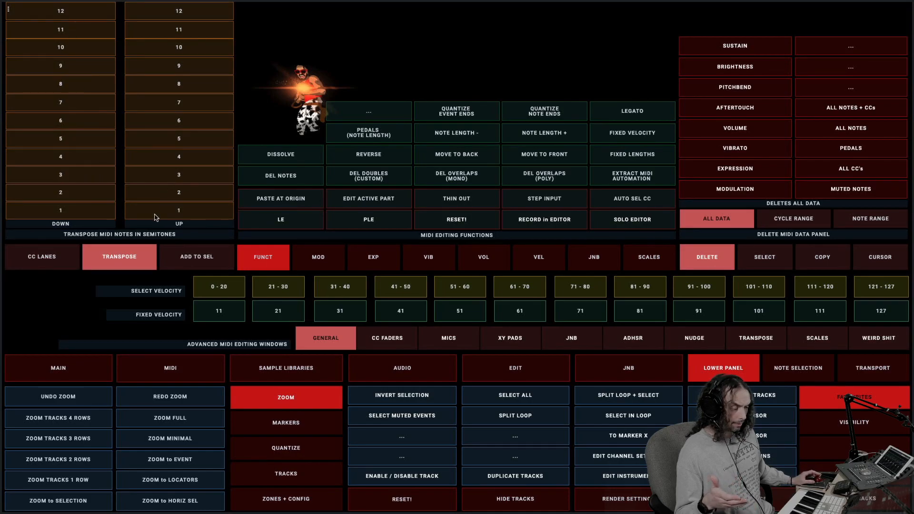
Compare the Add to Sel interval options with the Transpose options, ending on Add to Sel
click(189, 264)
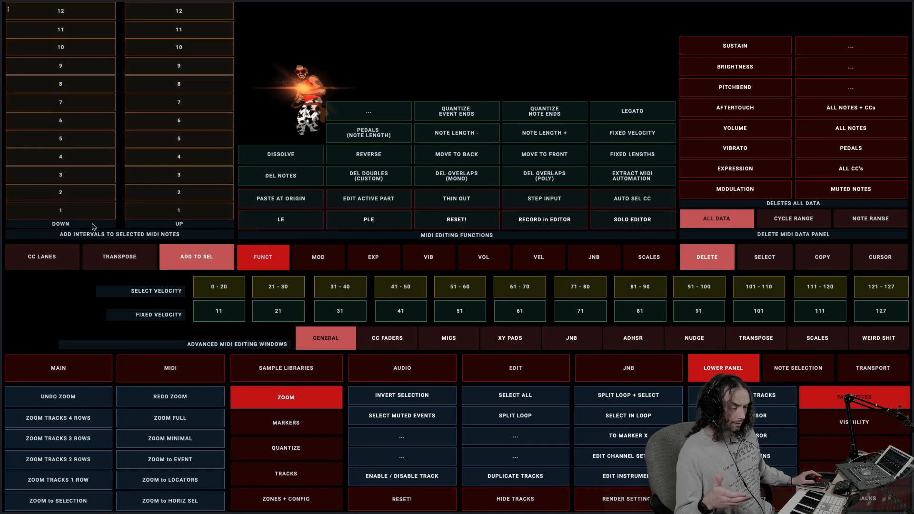
click(123, 253)
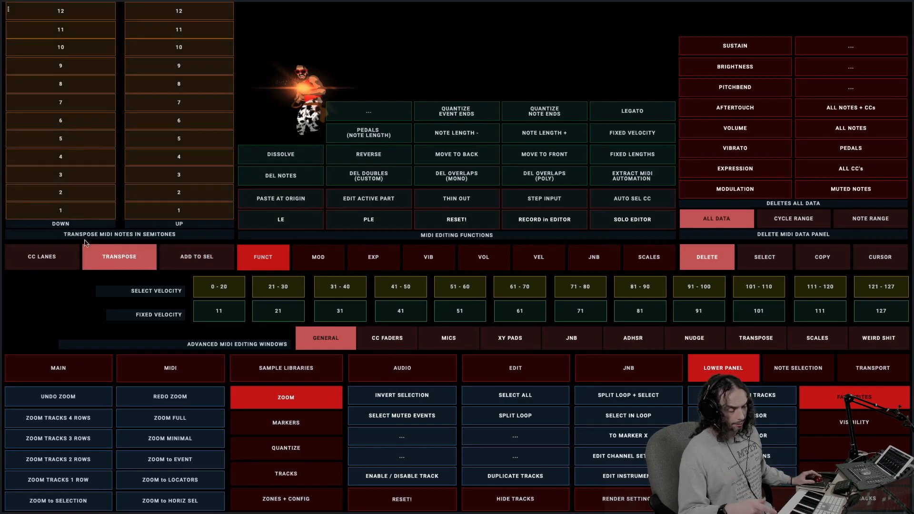
click(174, 257)
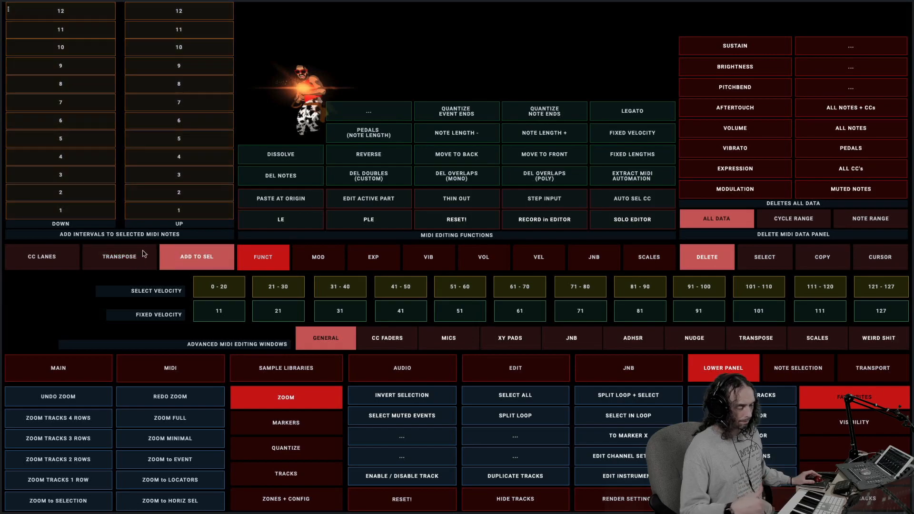
click(153, 254)
click(190, 258)
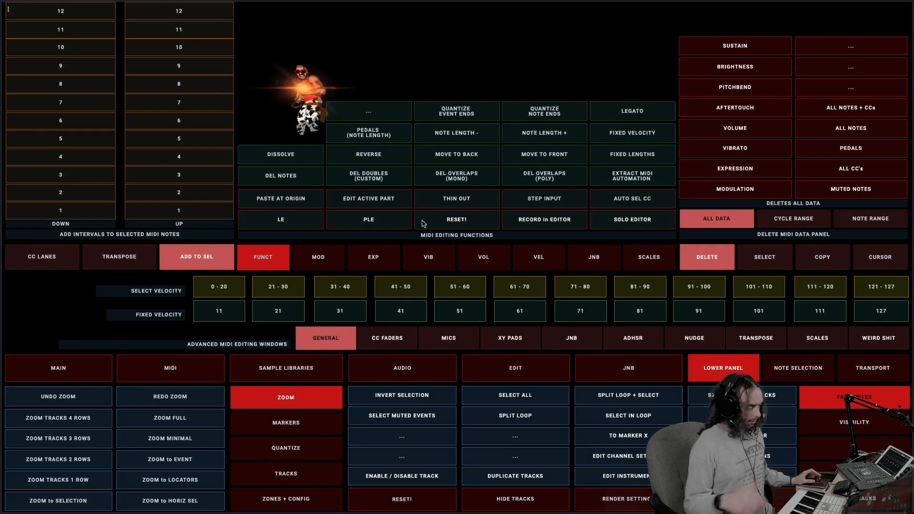
Show the modulation editing functions and compare their Cycle Range and Note Range modes, ending on Cycle Range
click(319, 259)
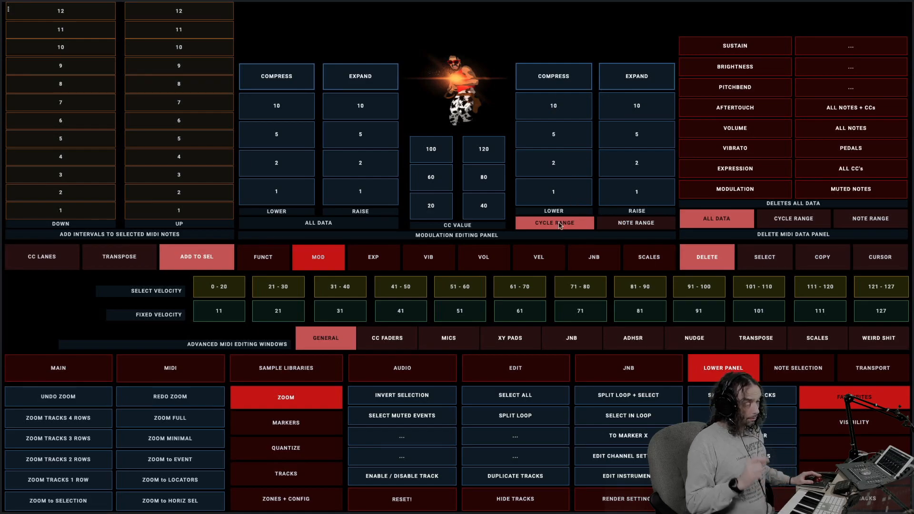
click(630, 227)
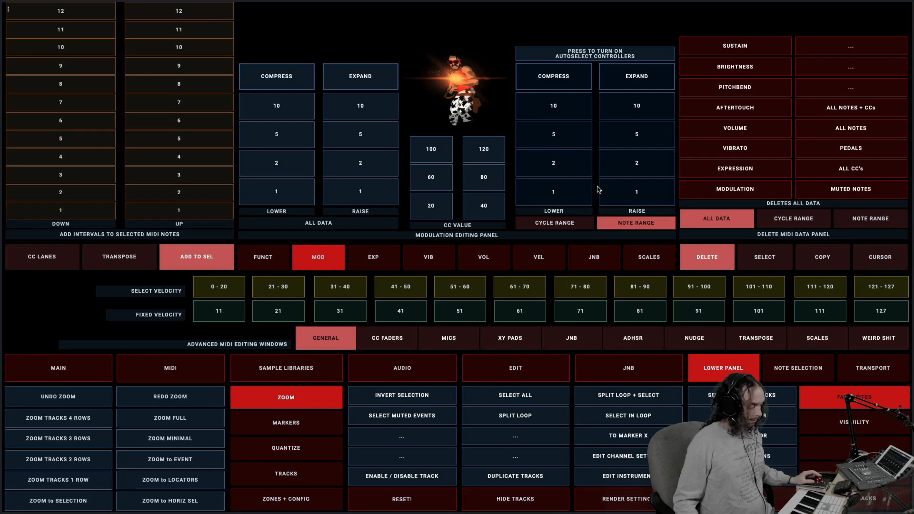
click(575, 223)
click(621, 226)
click(572, 224)
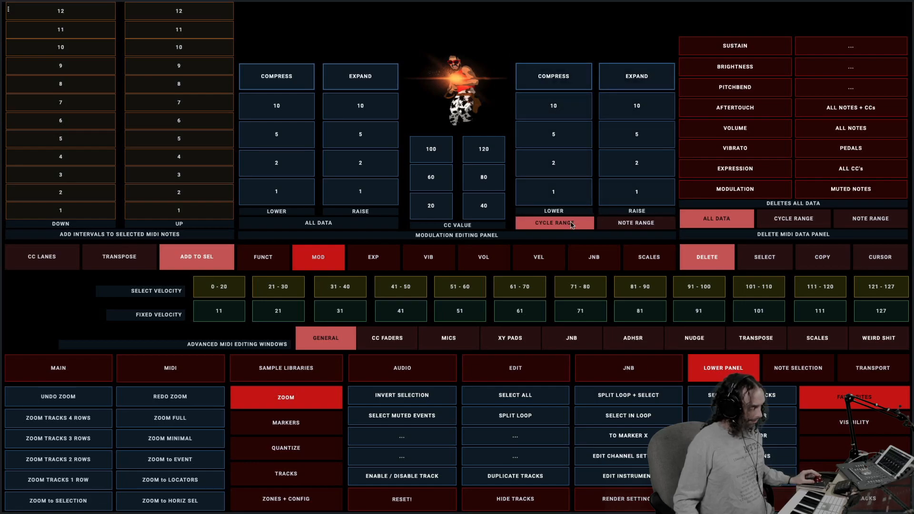
click(627, 227)
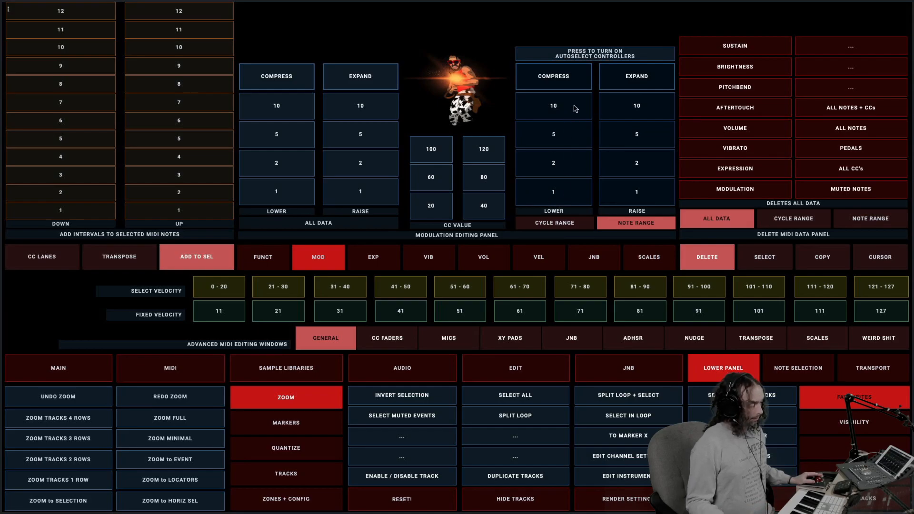
click(559, 222)
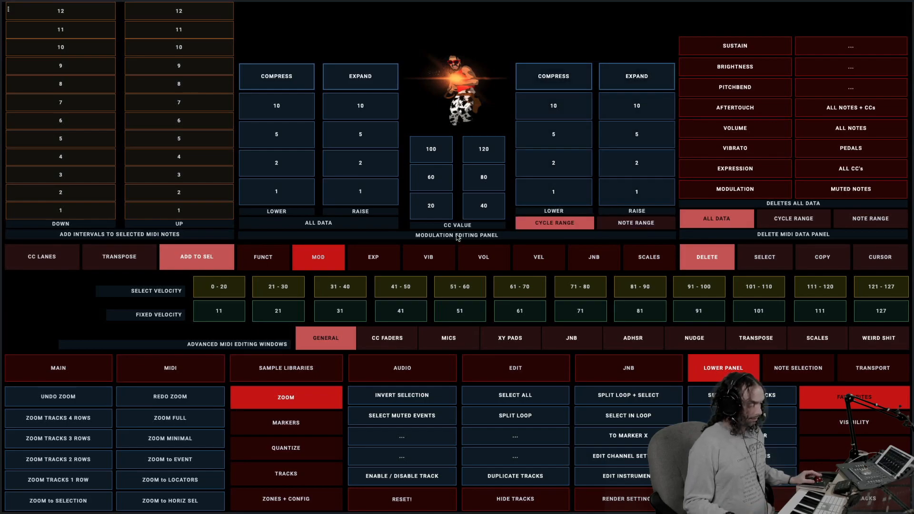
Look through the expression, vibrato, volume and velocity editing functions
click(366, 256)
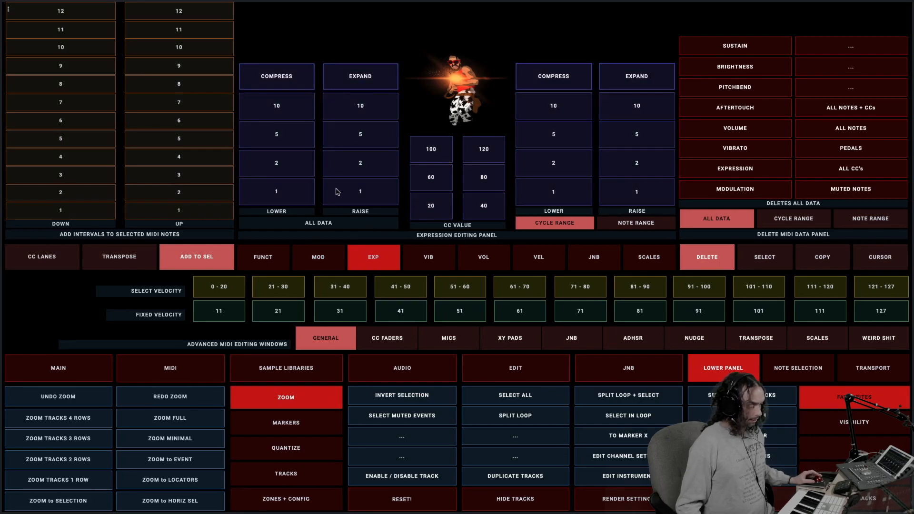
click(433, 257)
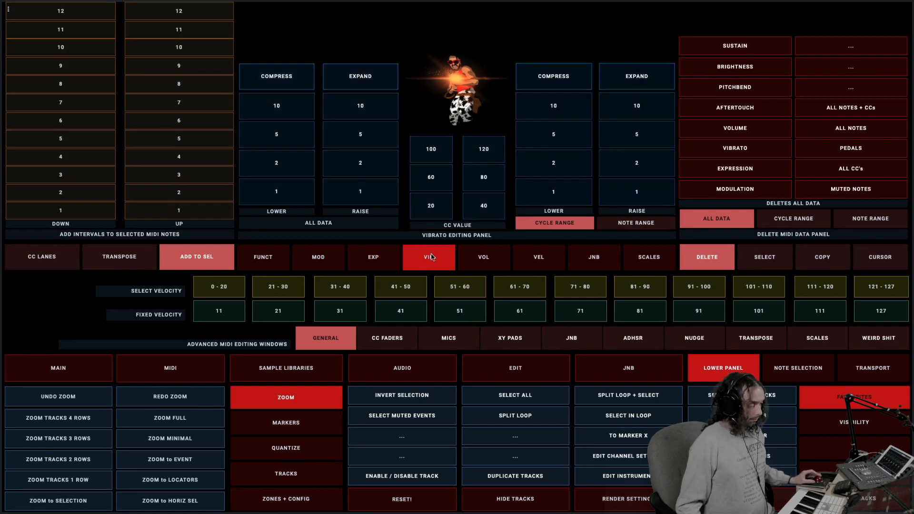
click(485, 262)
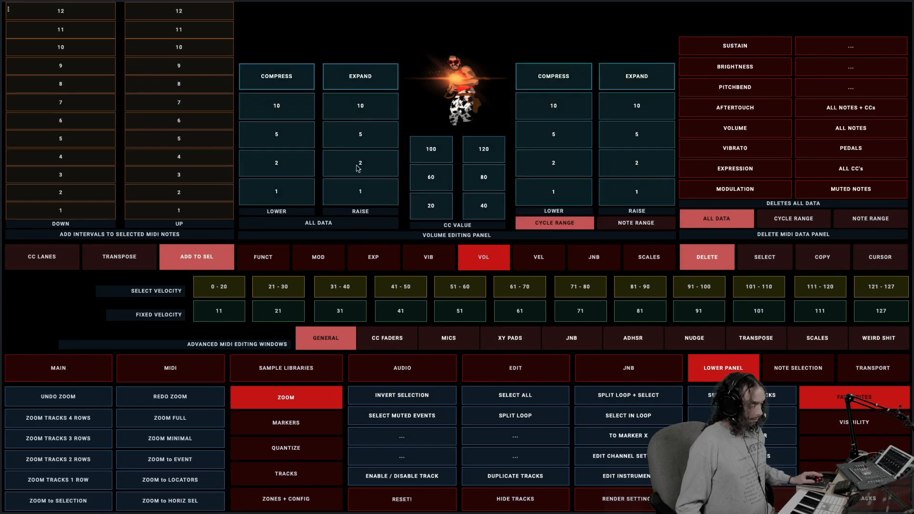
click(543, 255)
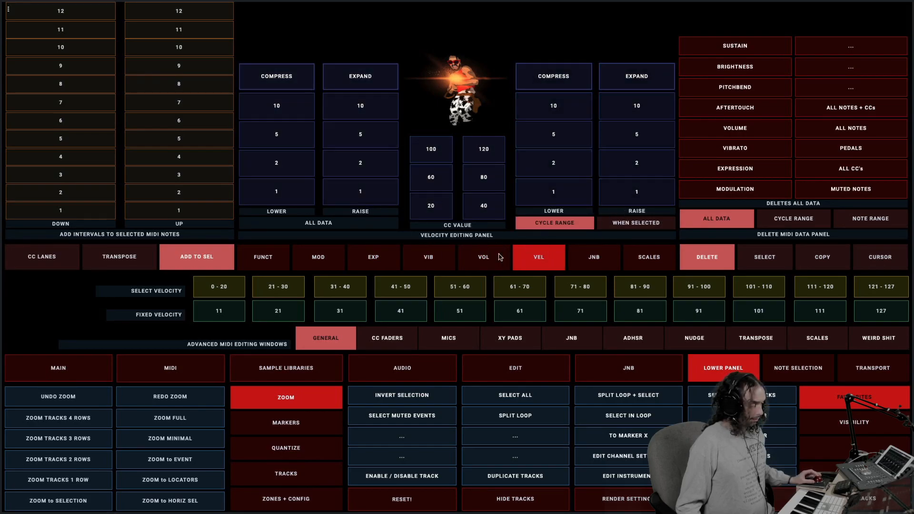
Show the velocity editing functions and compare their Cycle Range and When Selected modes, ending on Cycle Range
click(483, 260)
click(532, 258)
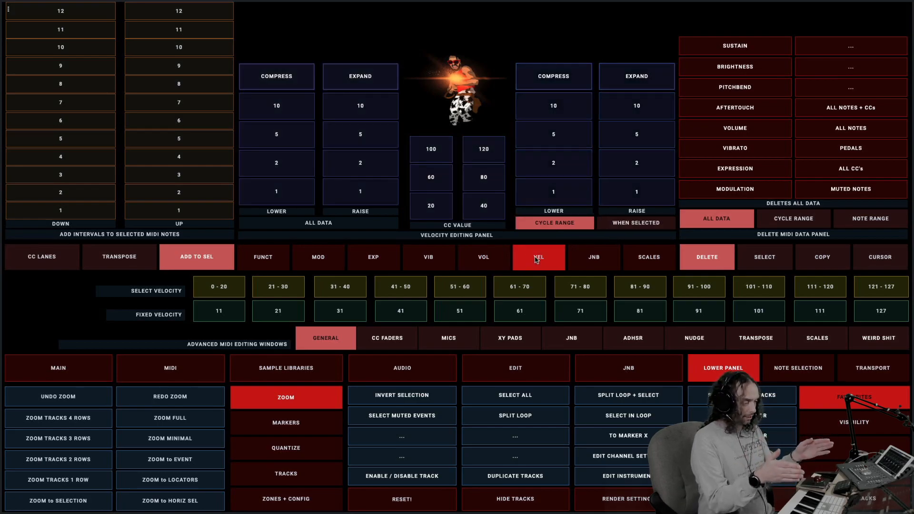
click(636, 224)
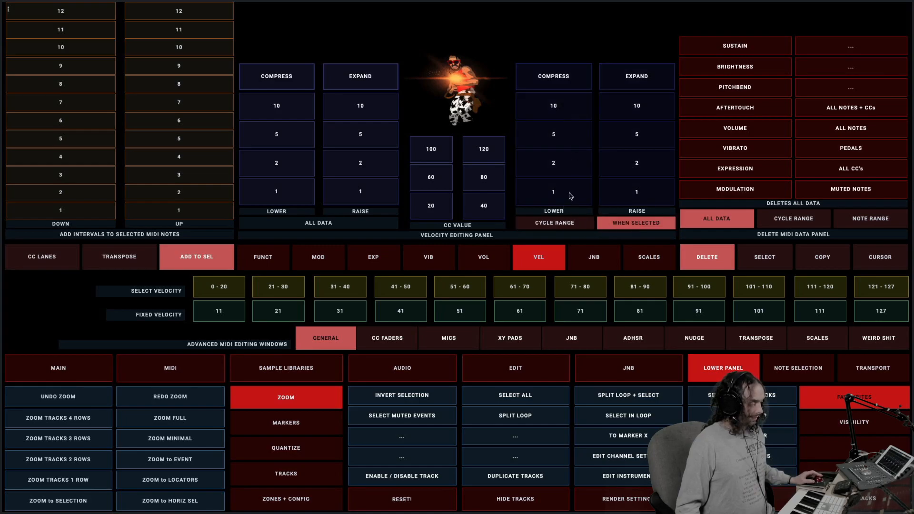
click(570, 224)
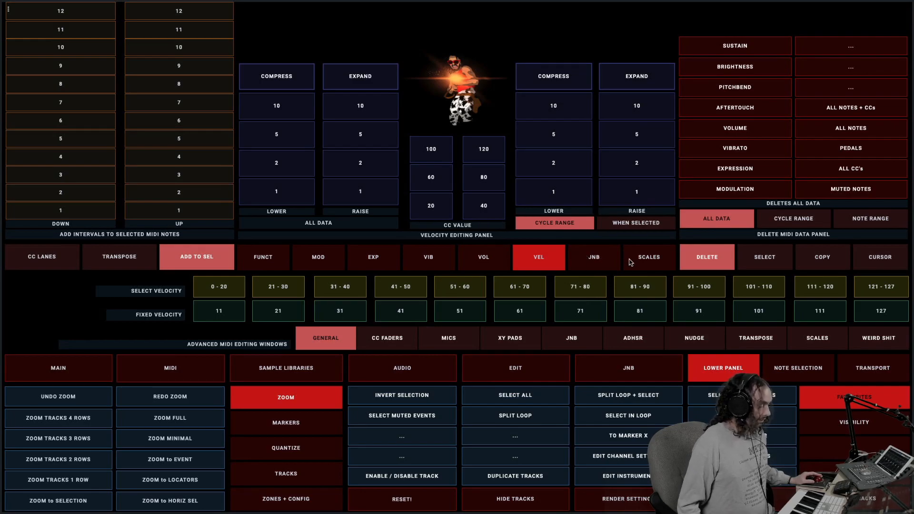
Show the JNB miscellaneous MIDI functions and the Scales functions, then return to the modulation functions
click(608, 262)
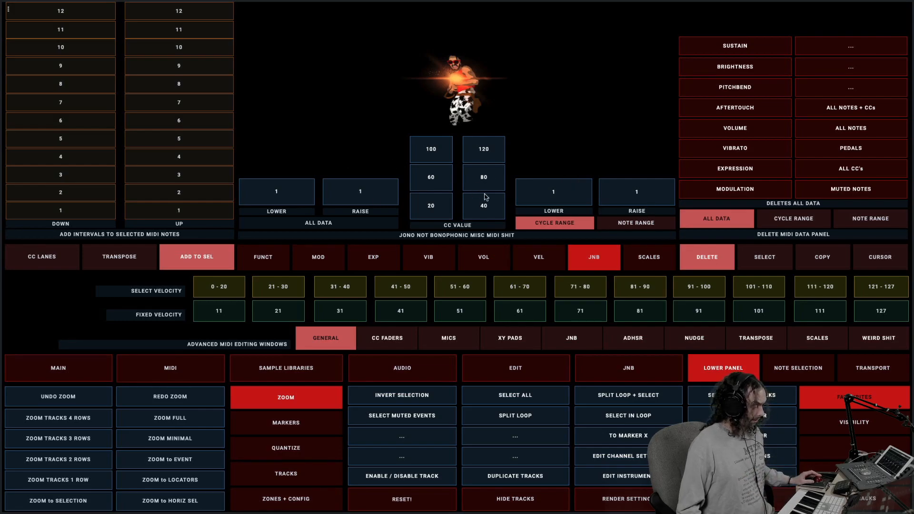
click(654, 260)
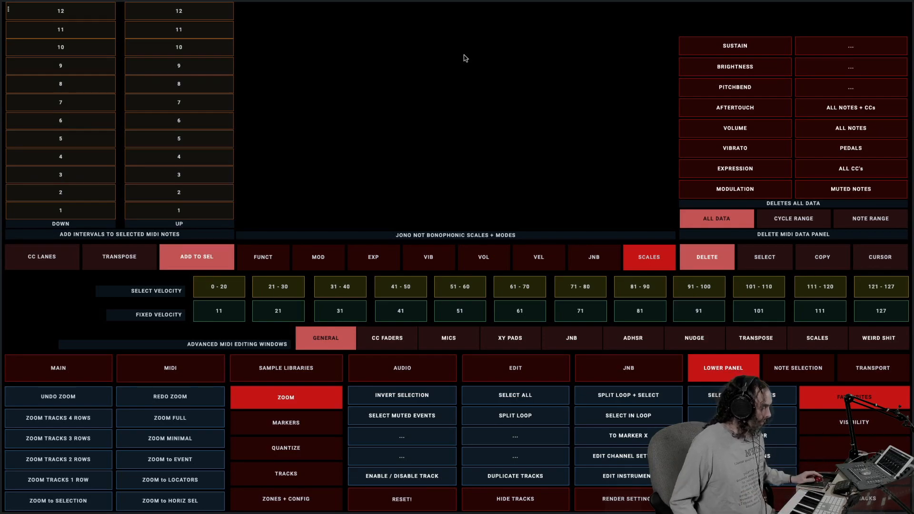
click(304, 257)
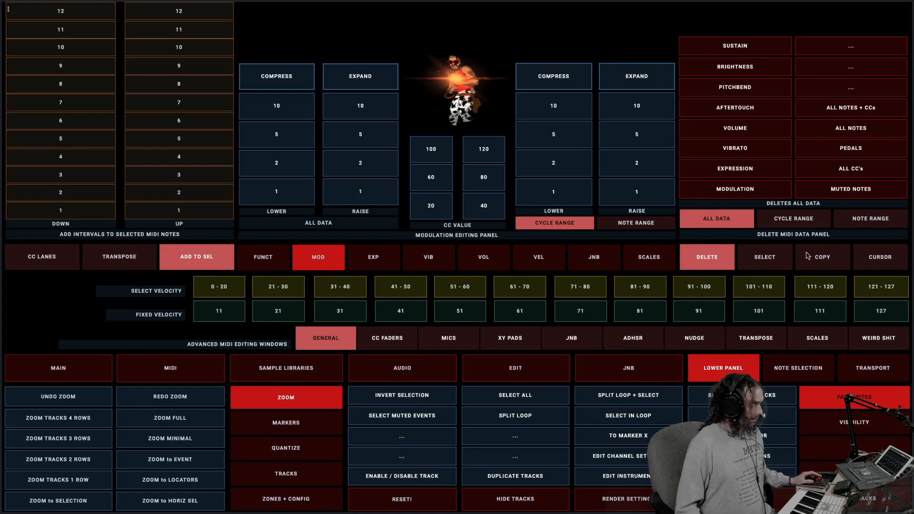
Show the Delete MIDI data options and compare their All Data, Cycle Range and Note Range modes, ending on All Data
click(774, 261)
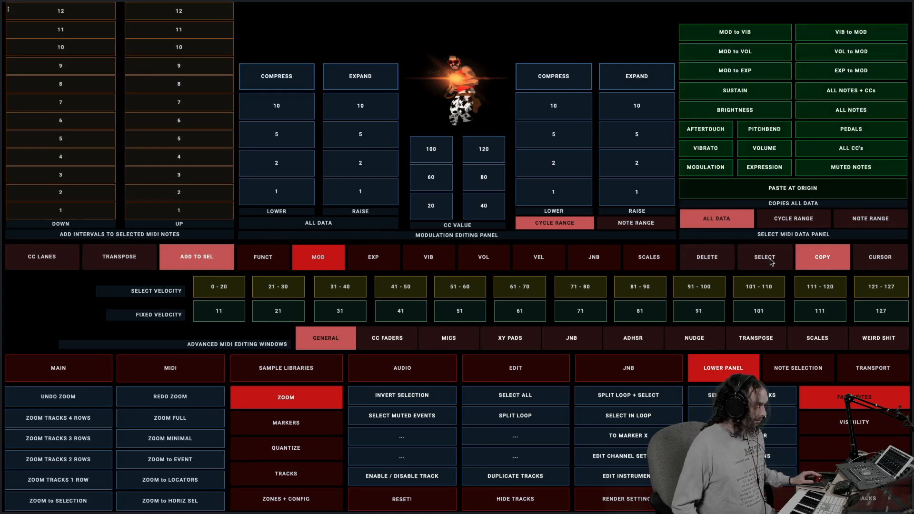
click(718, 262)
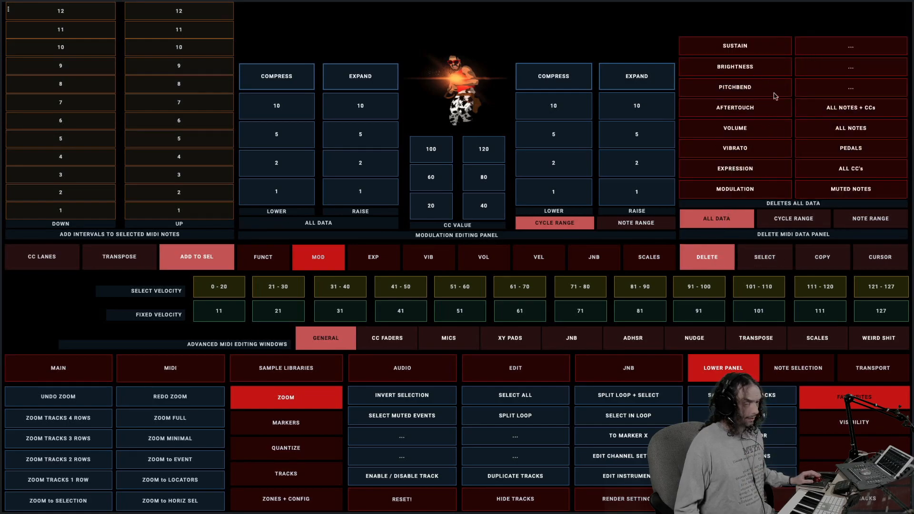
click(796, 220)
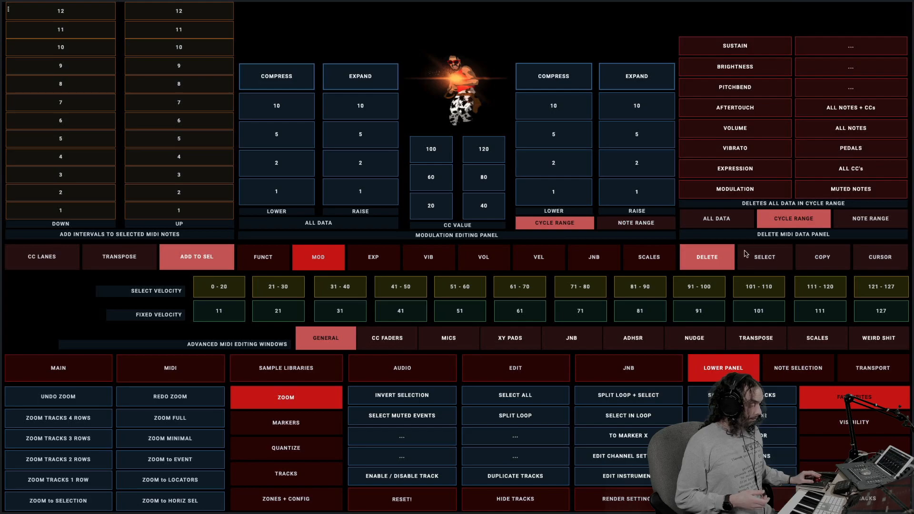
click(741, 227)
click(866, 225)
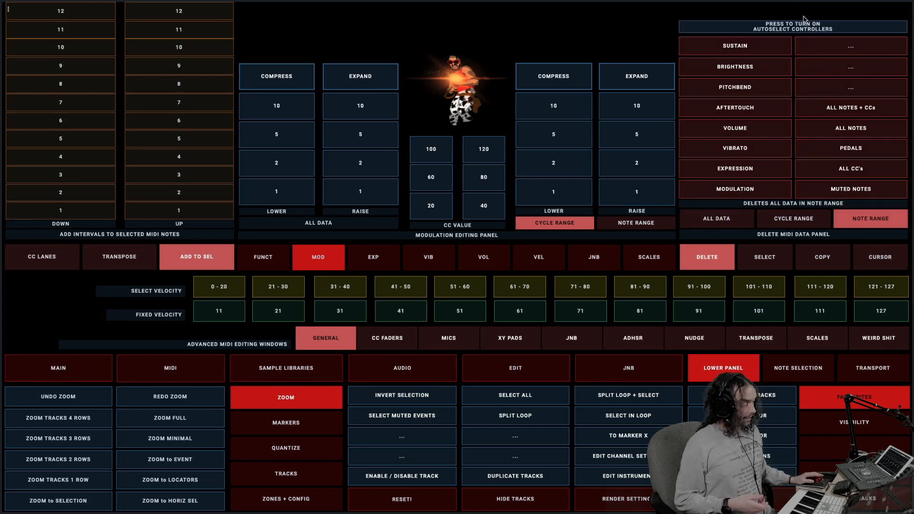
click(615, 224)
click(573, 224)
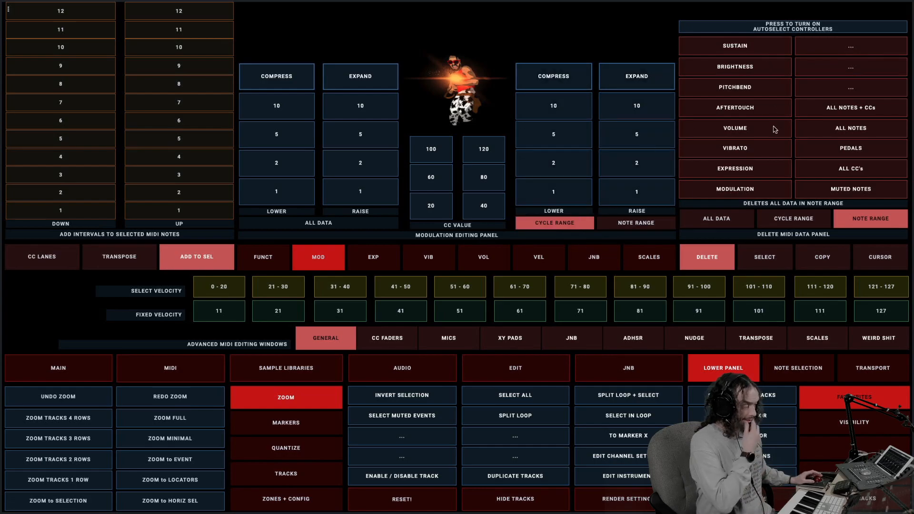
click(741, 225)
Show the Select MIDI data options and compare their All Data, Cycle Range and Note Range modes, ending on All Data
click(768, 263)
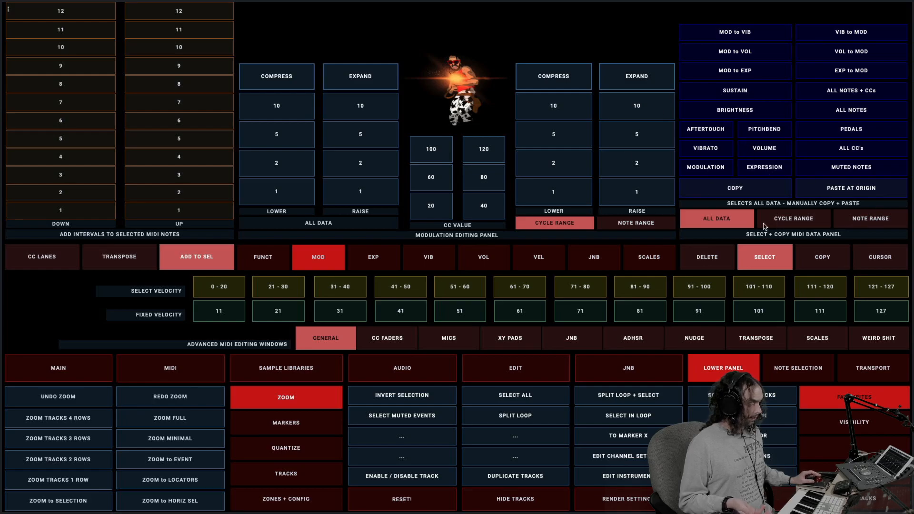
click(801, 221)
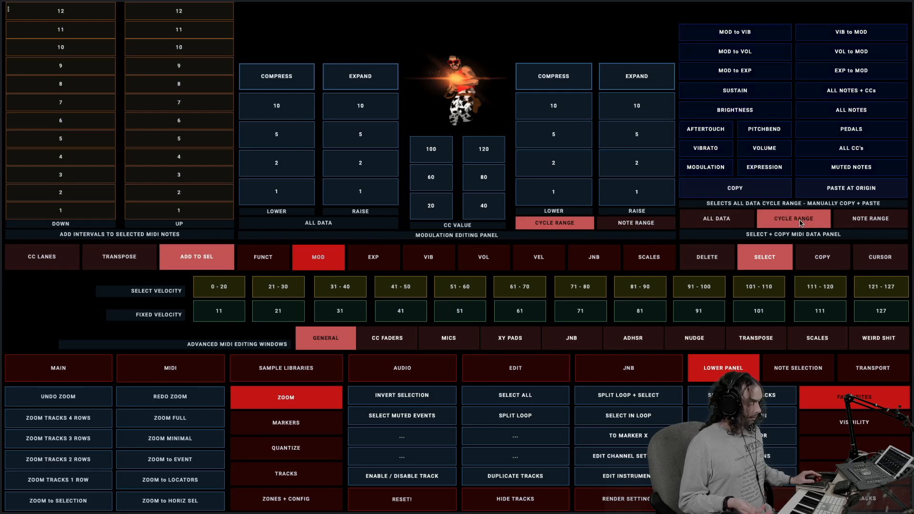
click(866, 216)
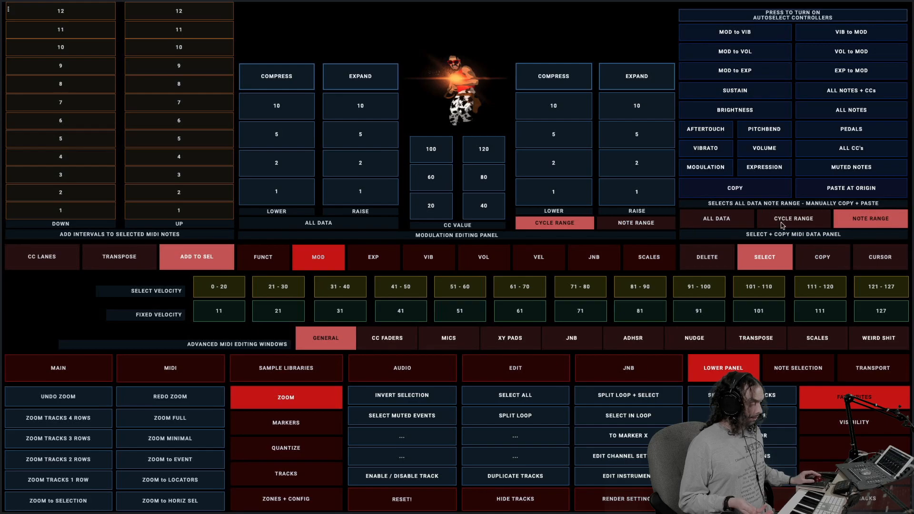
click(733, 218)
Show the Copy MIDI data options and go through the Cycle Range and Note Range modes, ending on Note Range
click(825, 258)
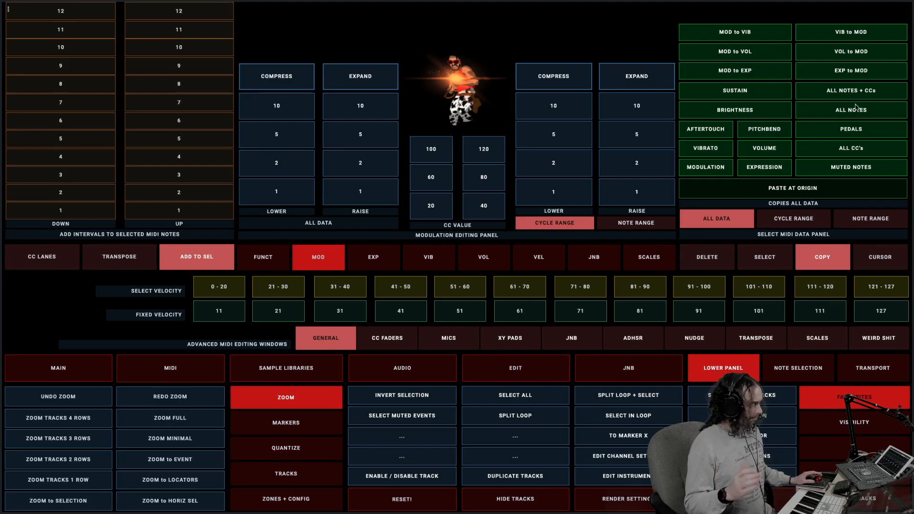
click(799, 219)
click(861, 222)
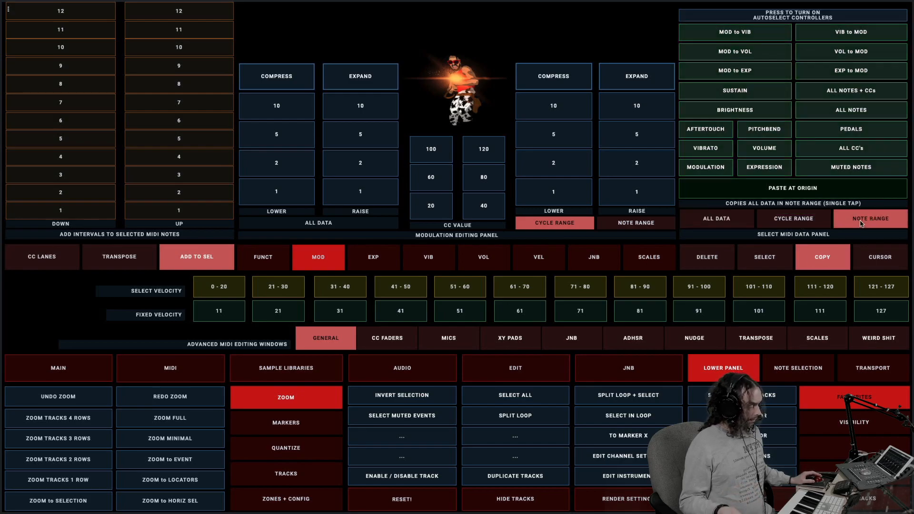
Show the Cursor selector options and compare Notes, Data and Notes + Data, then return to the Delete options
click(880, 260)
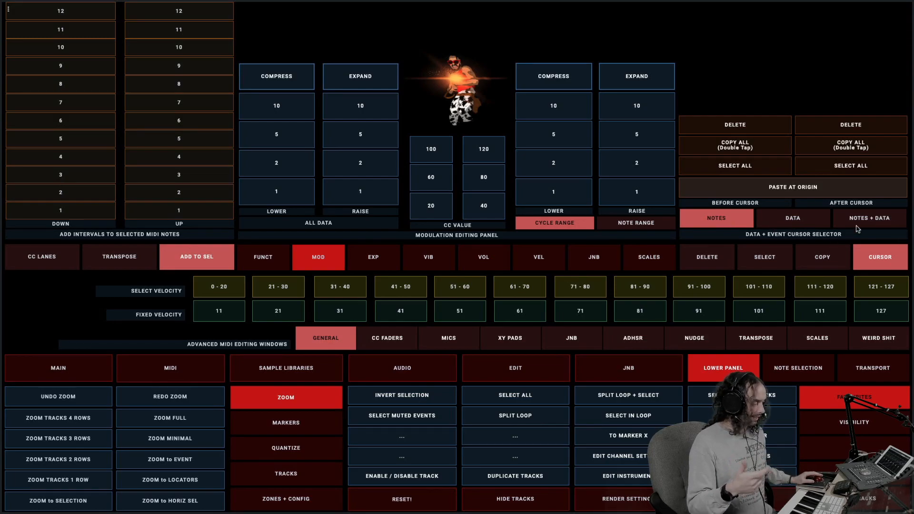
click(812, 224)
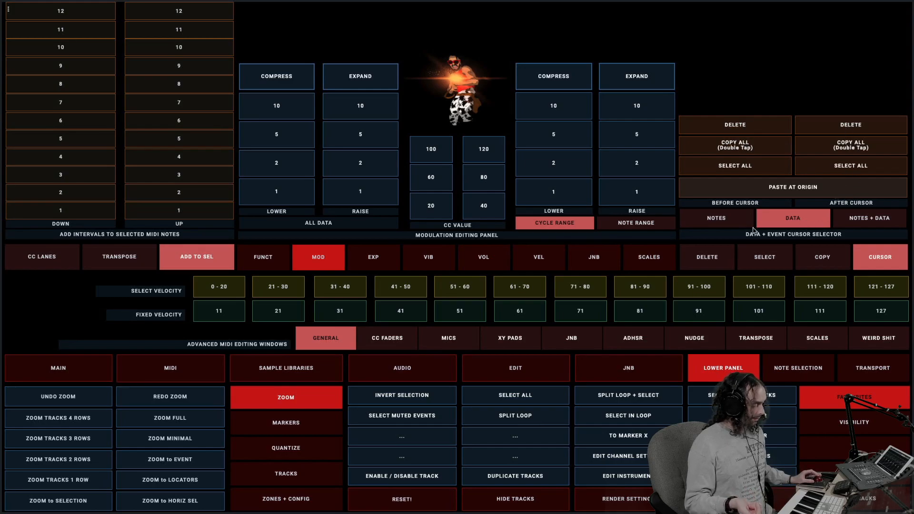
click(727, 216)
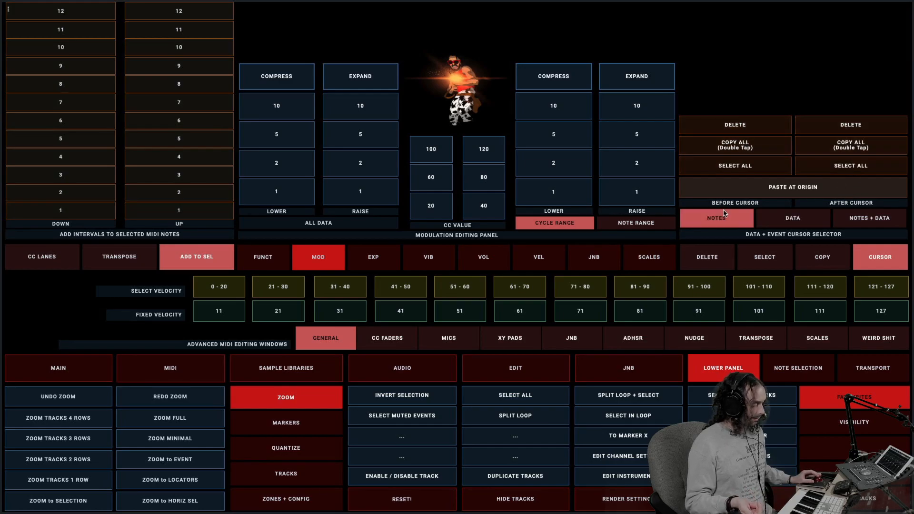
click(858, 223)
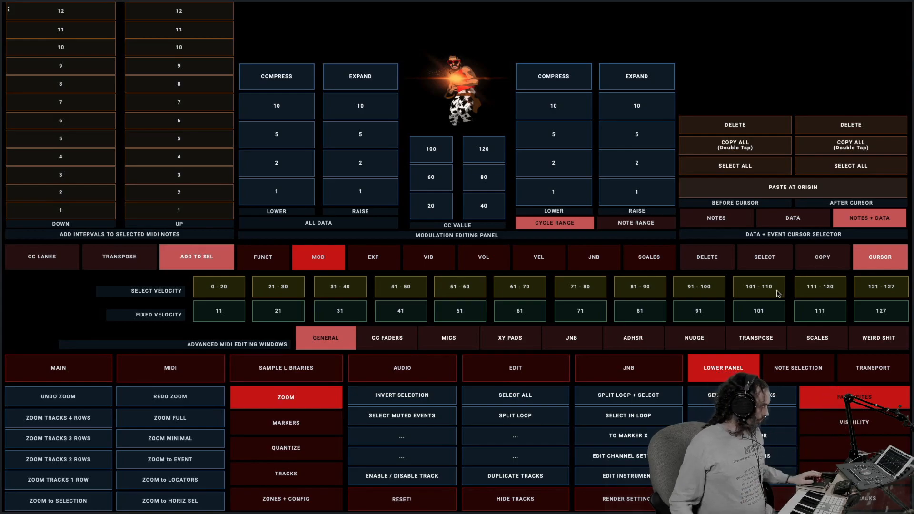
click(718, 263)
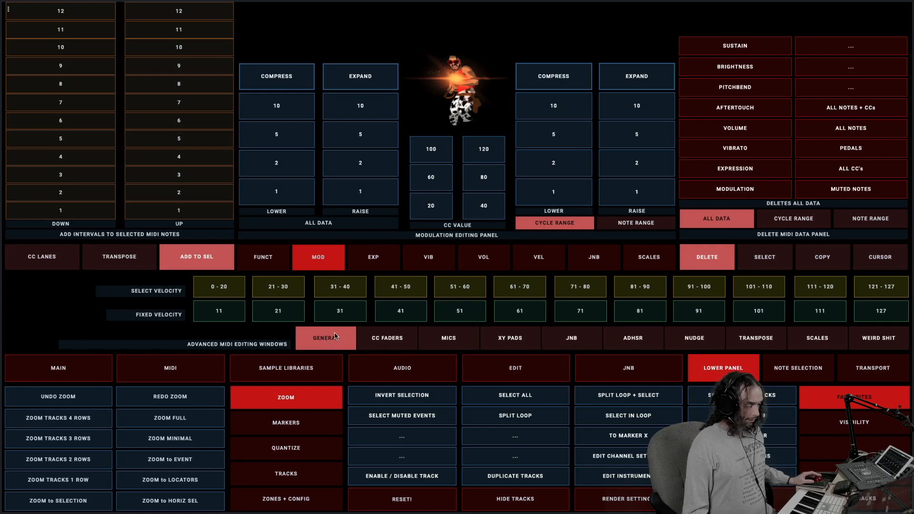
Show the continuous controller faders page and raise the MOD fader to about a third of its height
click(389, 337)
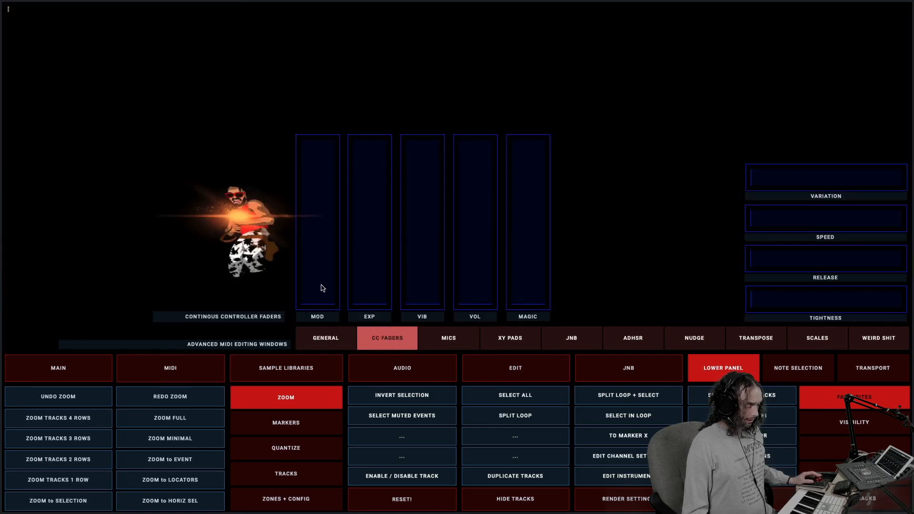
drag(332, 284, 329, 218)
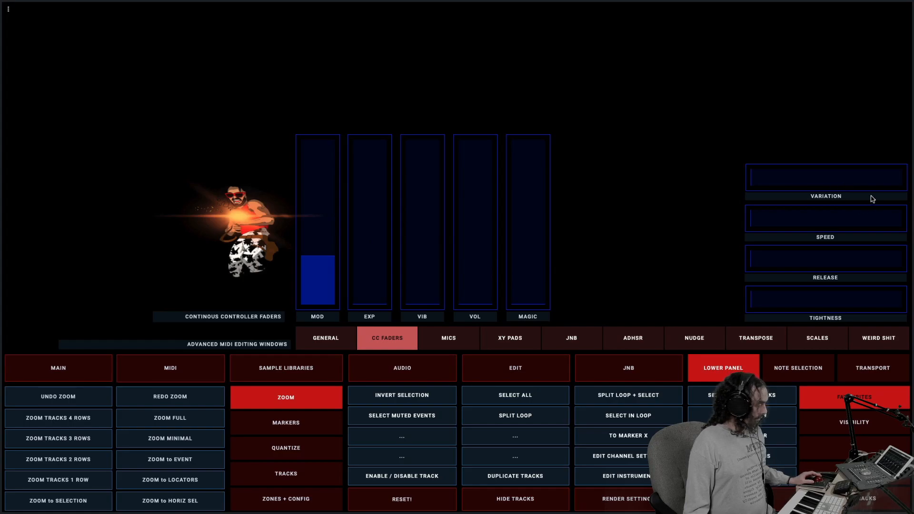
Compare the microphone position faders with the CC Faders page, ending on Mics
click(454, 338)
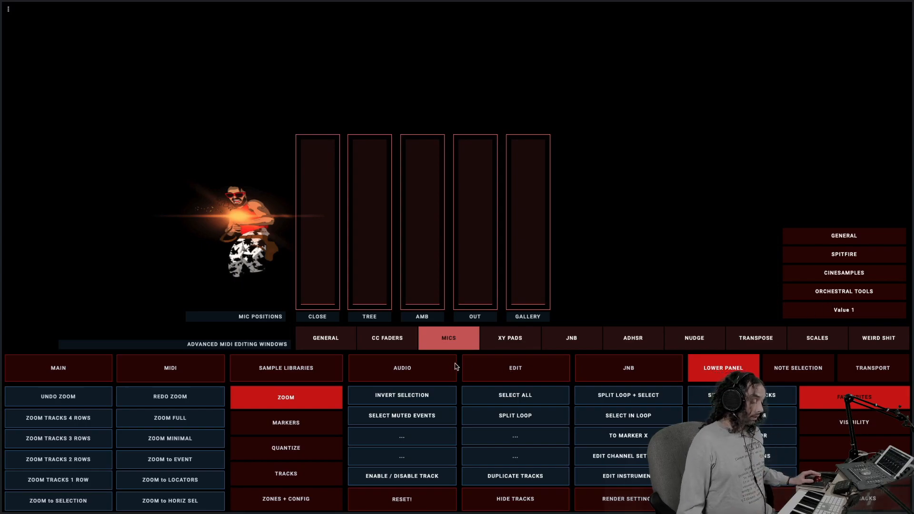
click(405, 344)
click(447, 344)
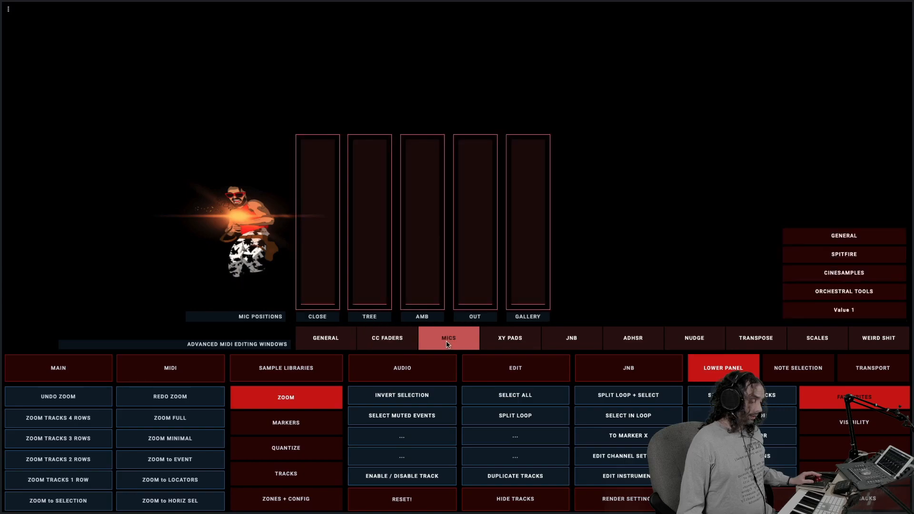
click(395, 339)
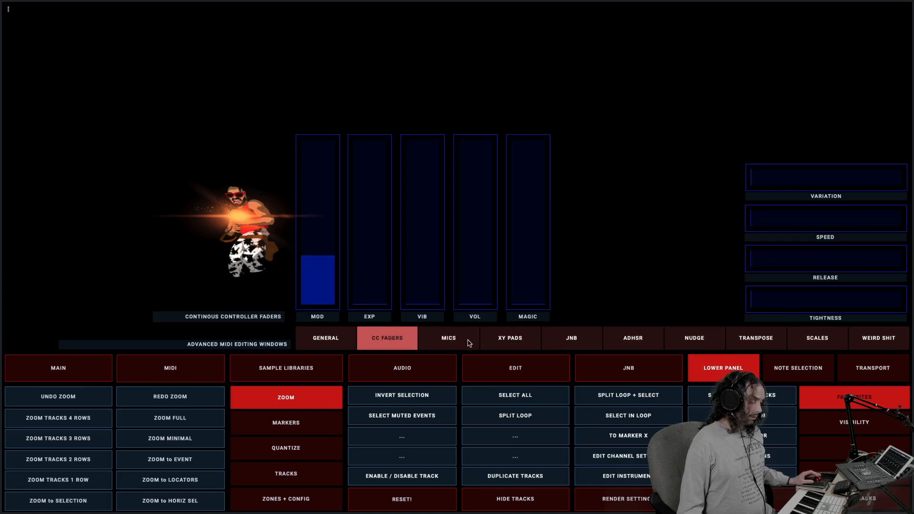
click(452, 341)
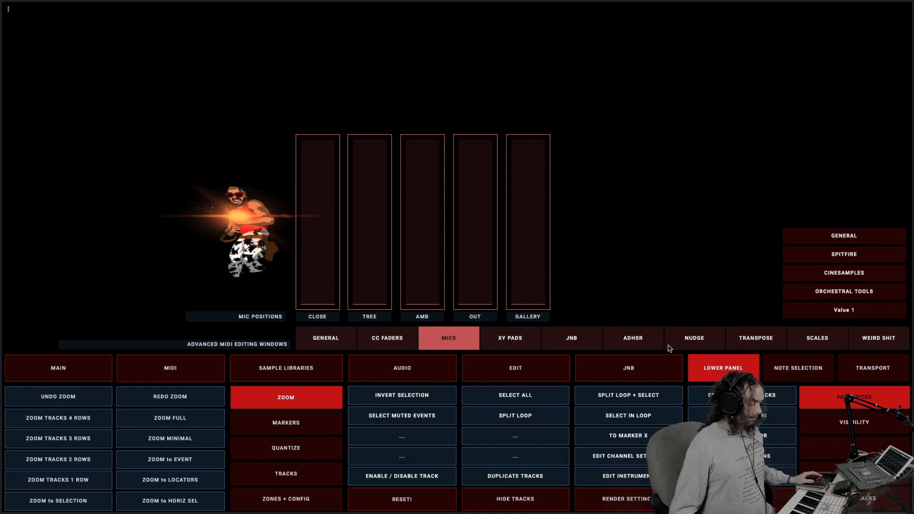
click(403, 337)
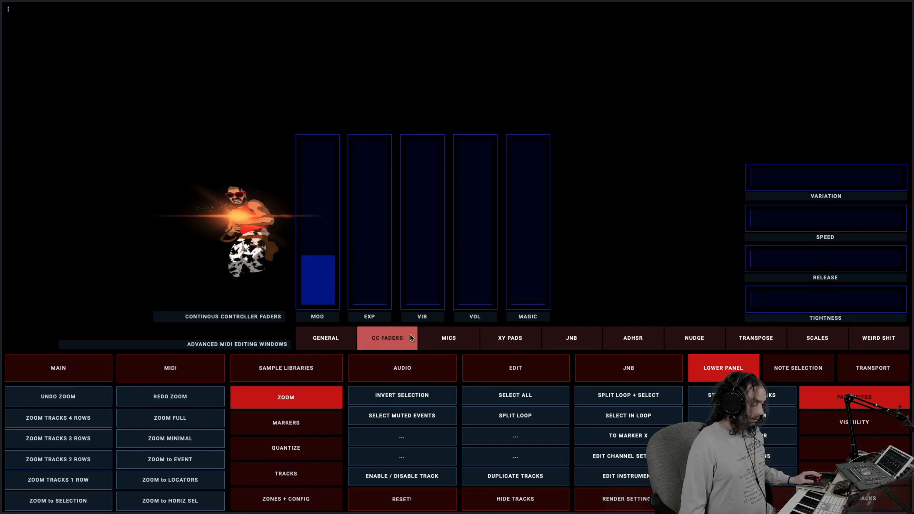
click(443, 340)
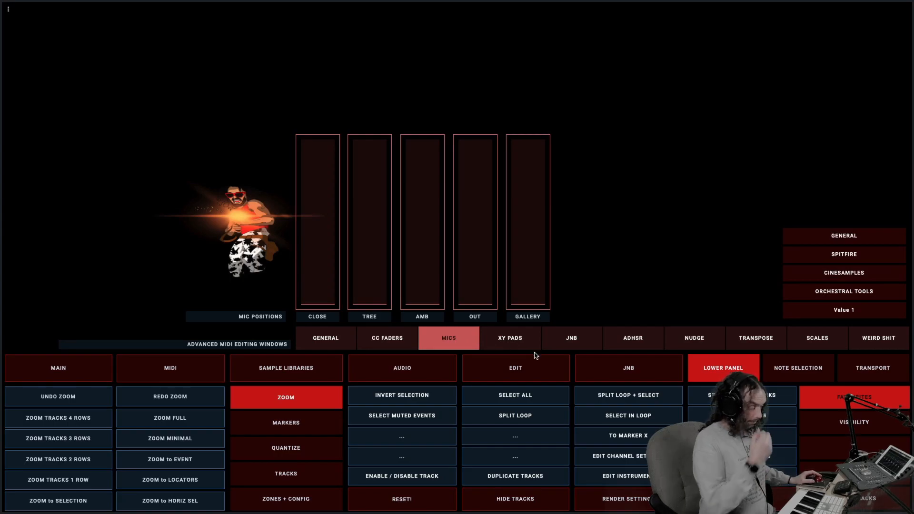
Show the XY Pads page, switch its pad selection to Value 2 and back to Value 1, and glance at the JNB page
click(519, 342)
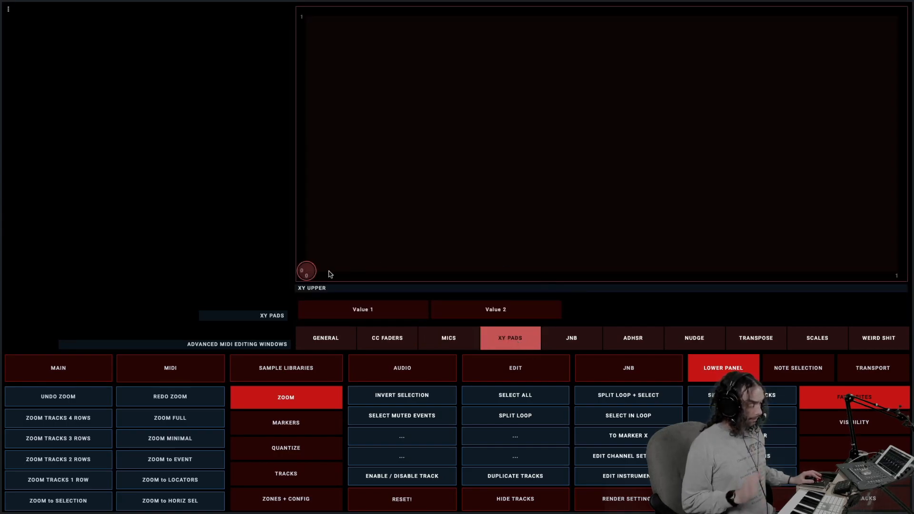
click(477, 312)
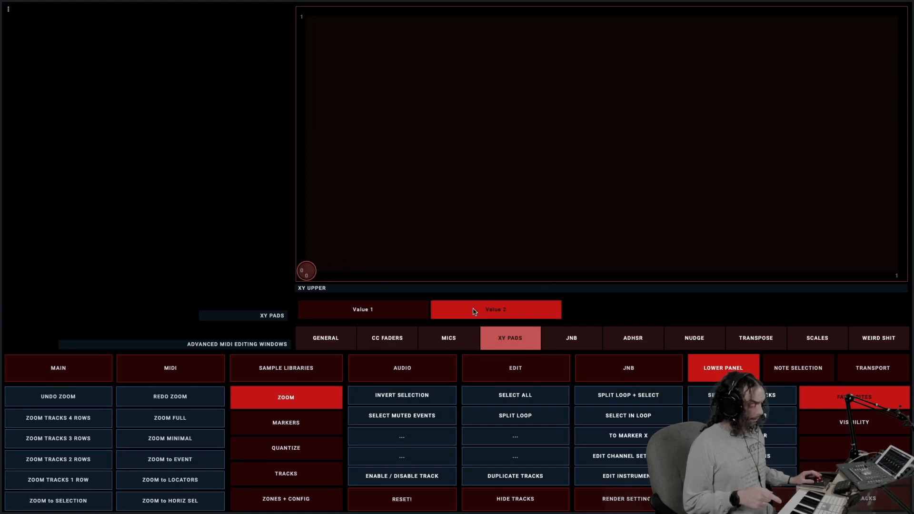
click(399, 314)
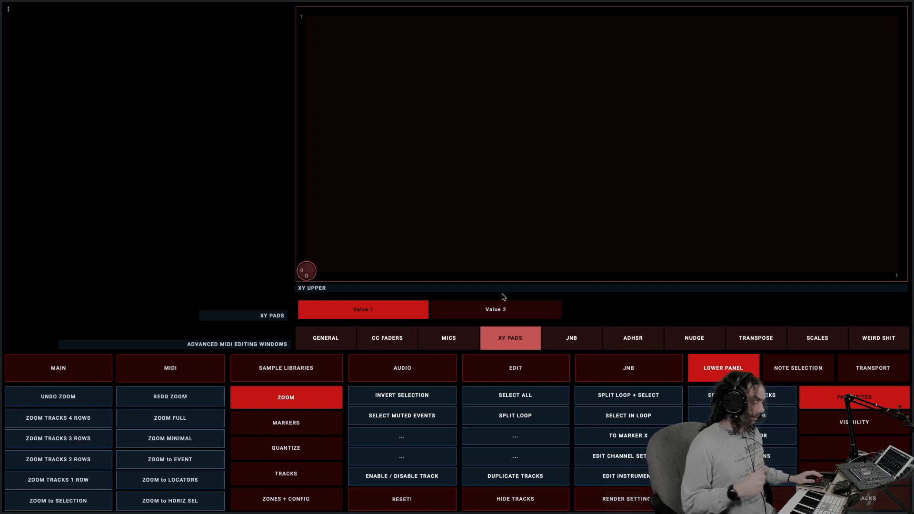
click(585, 342)
click(527, 343)
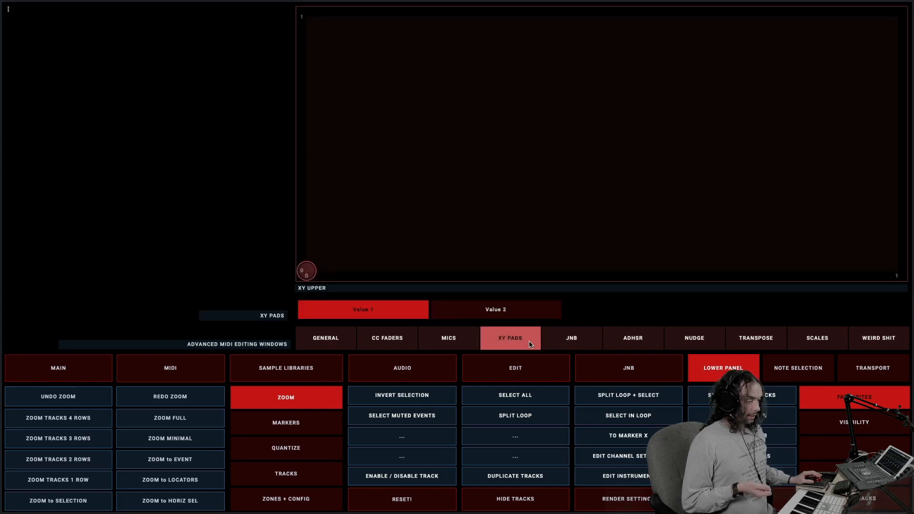
Show the ADHSR envelope knobs page and the advanced Transpose page
click(640, 338)
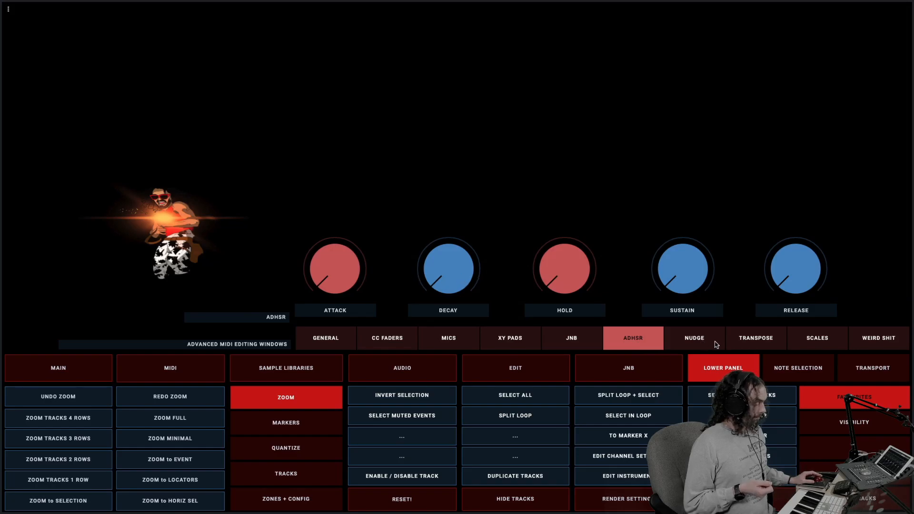
click(747, 337)
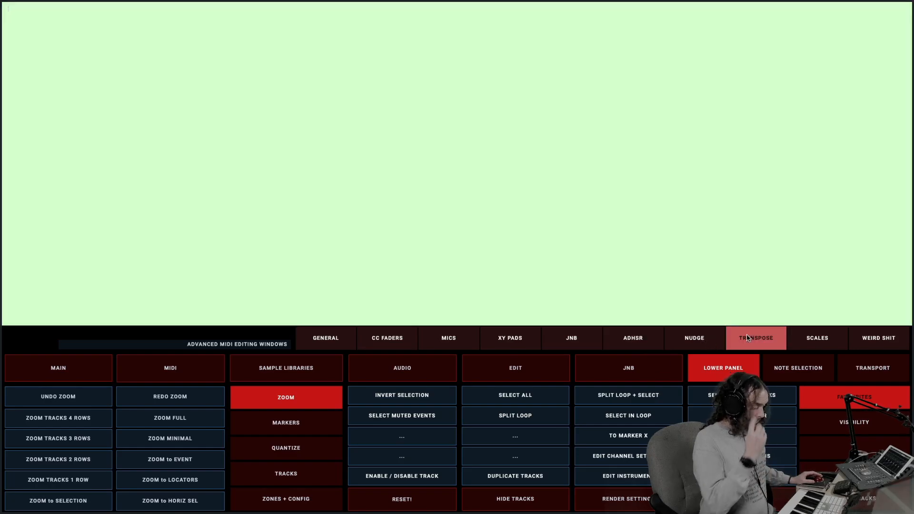
Show the Scales, Nudge and ADHSR advanced MIDI editing pages and return to the General page
click(802, 338)
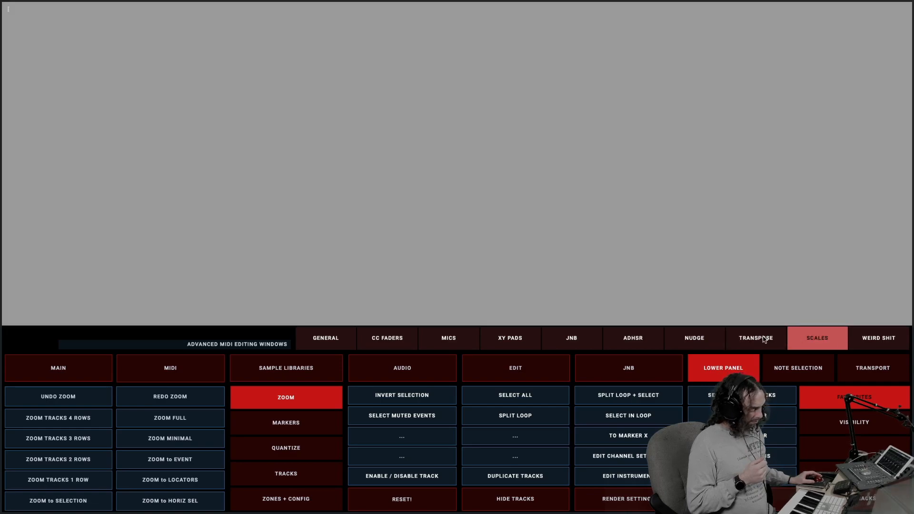
click(703, 342)
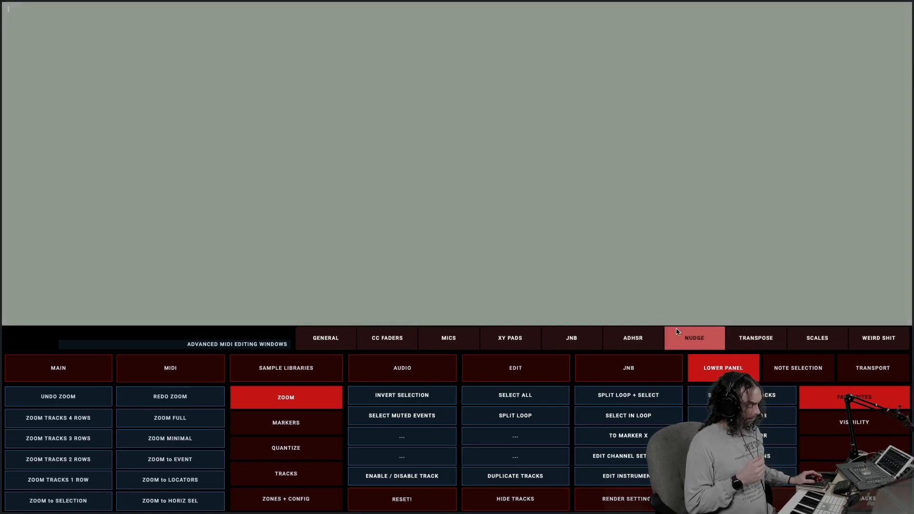
click(632, 340)
click(310, 347)
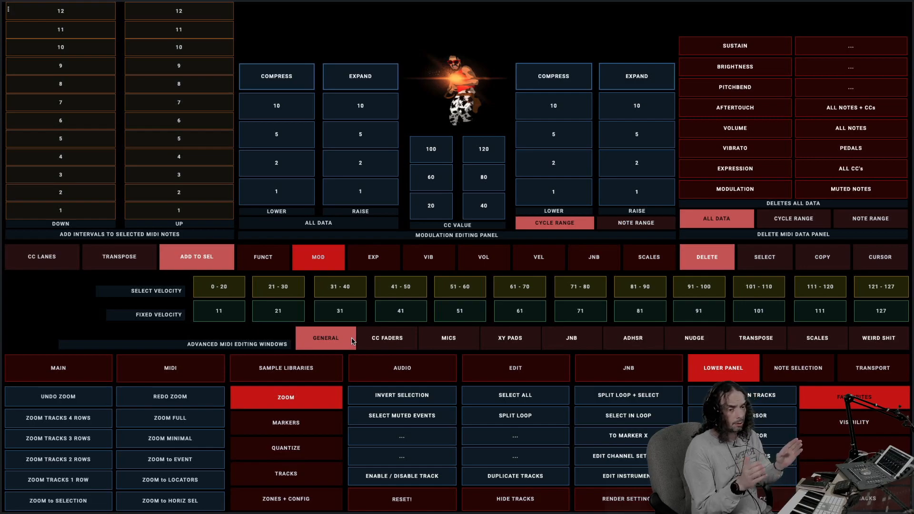
Show the note selection section with the velocity editing panel, and compare the semitone transpose panel with Add to Sel
click(819, 376)
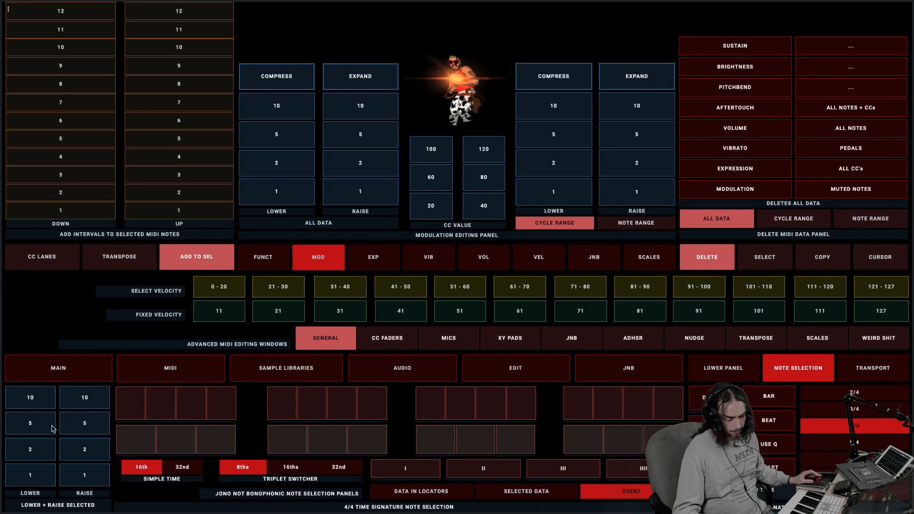
click(537, 258)
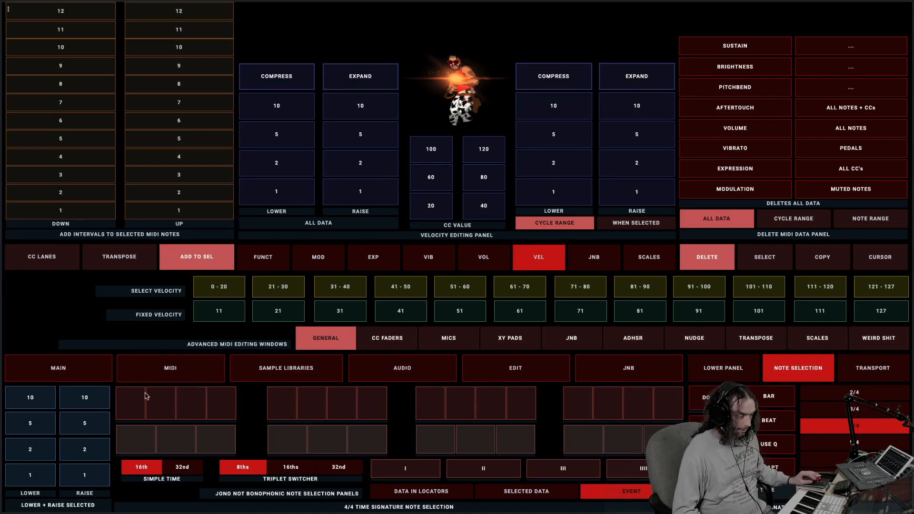
click(119, 259)
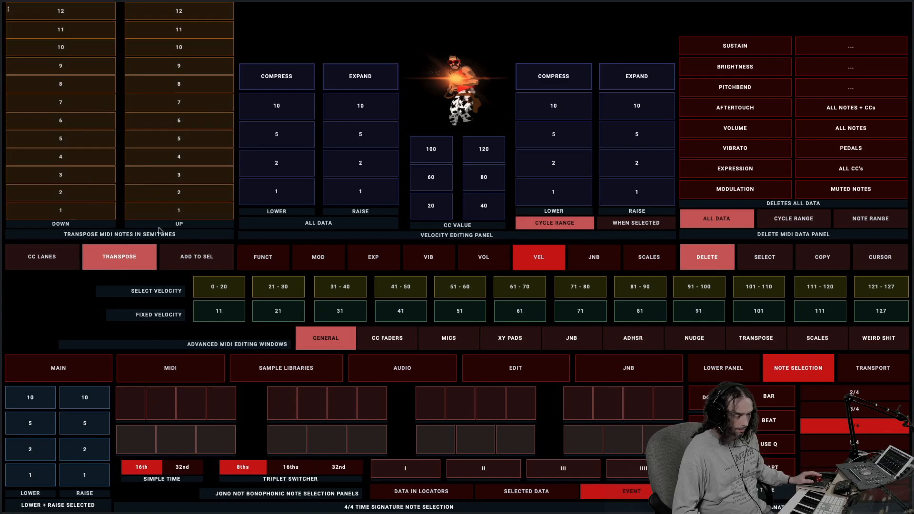
click(190, 258)
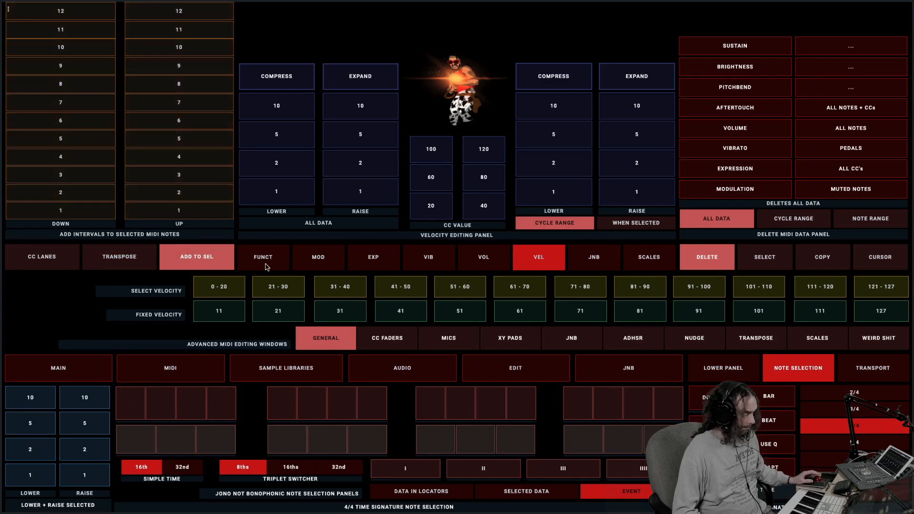
Compare the MIDI data panel's Select and Delete command sets, ending on the Copy set
click(765, 257)
click(715, 257)
click(765, 258)
click(806, 264)
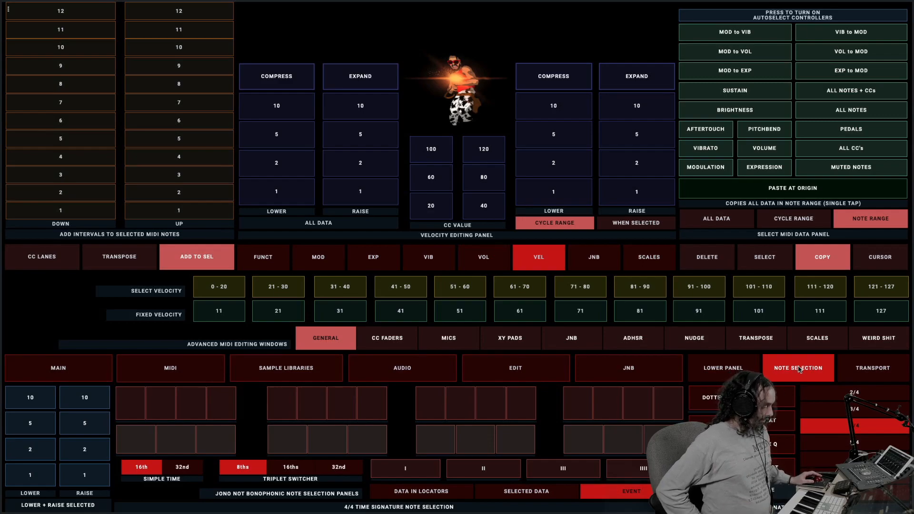
Restore the lower panel and show the Sample Libraries page's library selection and dynamic articulation panel
click(742, 369)
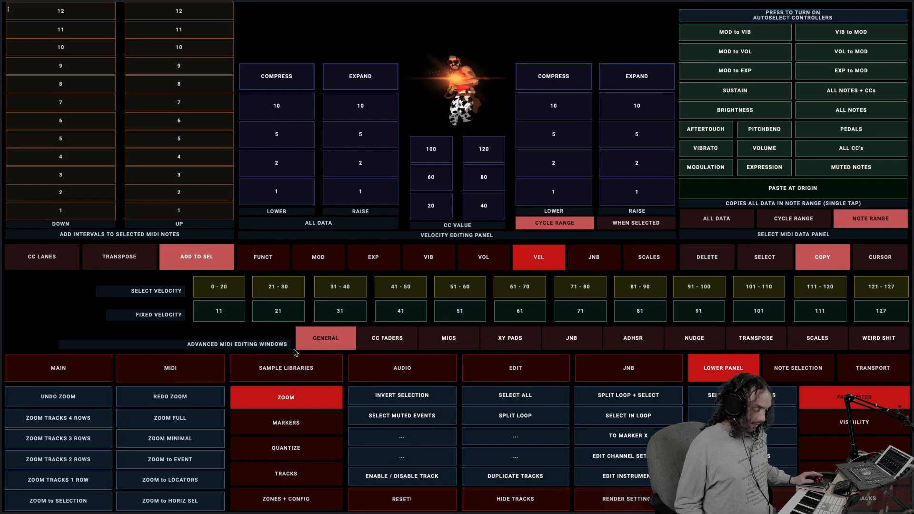
click(293, 369)
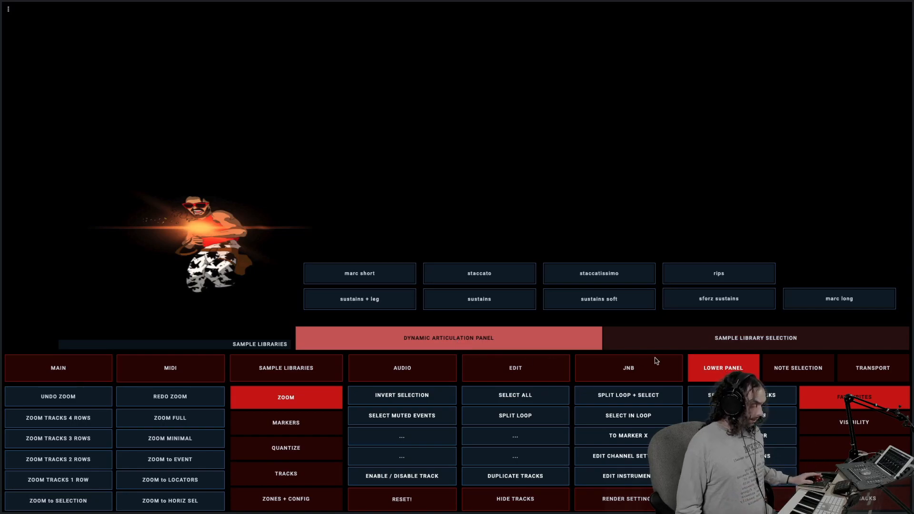
click(678, 340)
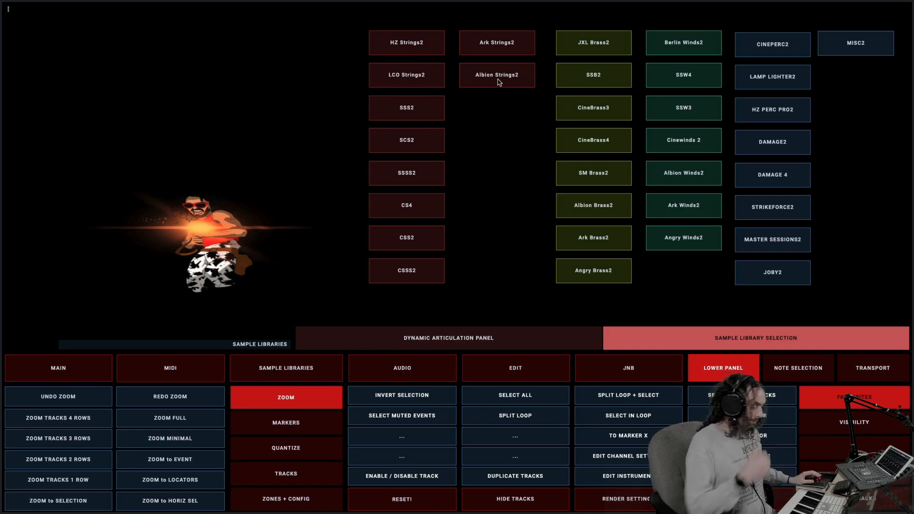
click(465, 339)
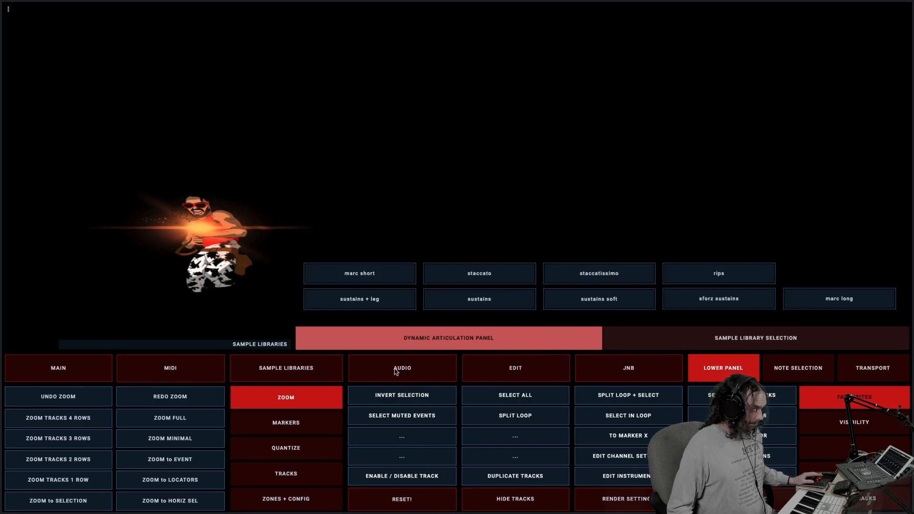
Compare the Audio editing page with the Main home page, ending on the audio automation page
click(413, 368)
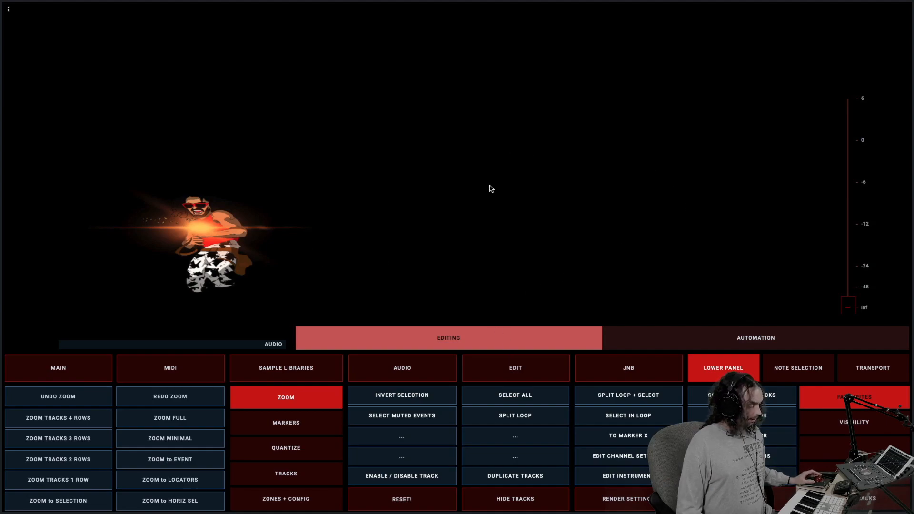
click(97, 362)
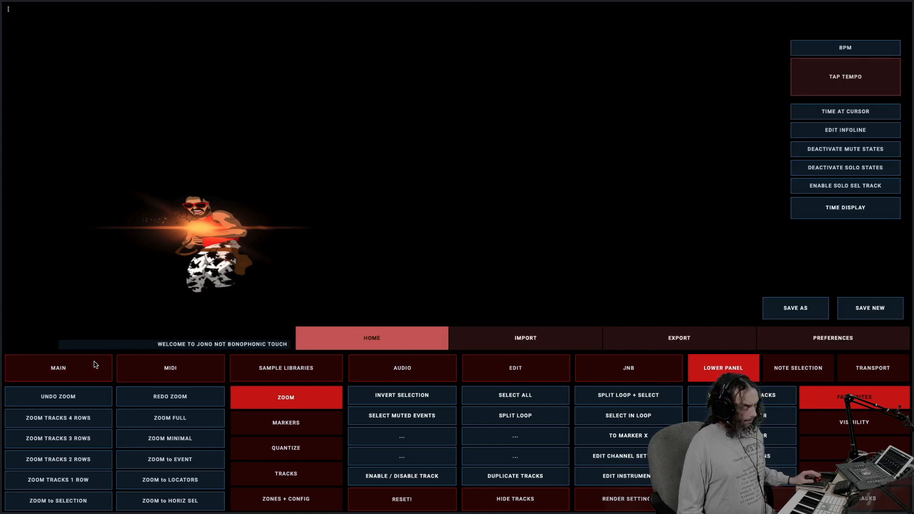
click(426, 365)
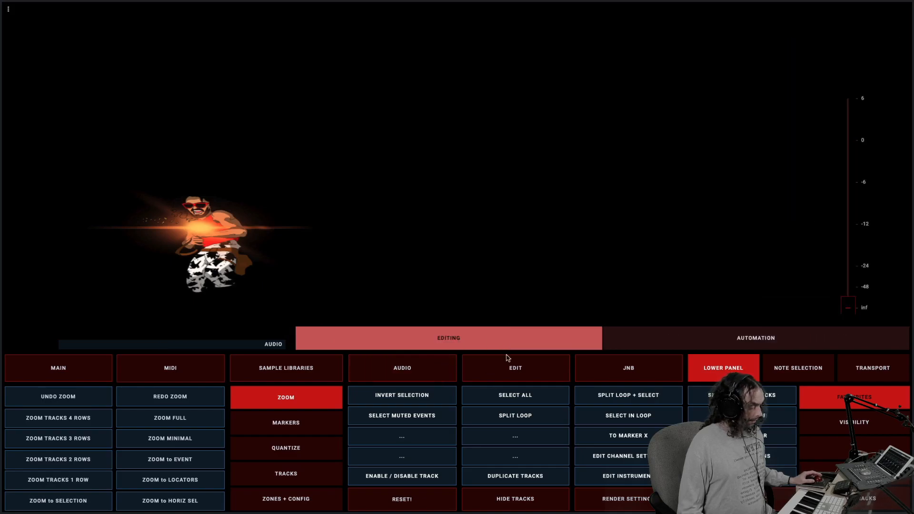
click(712, 337)
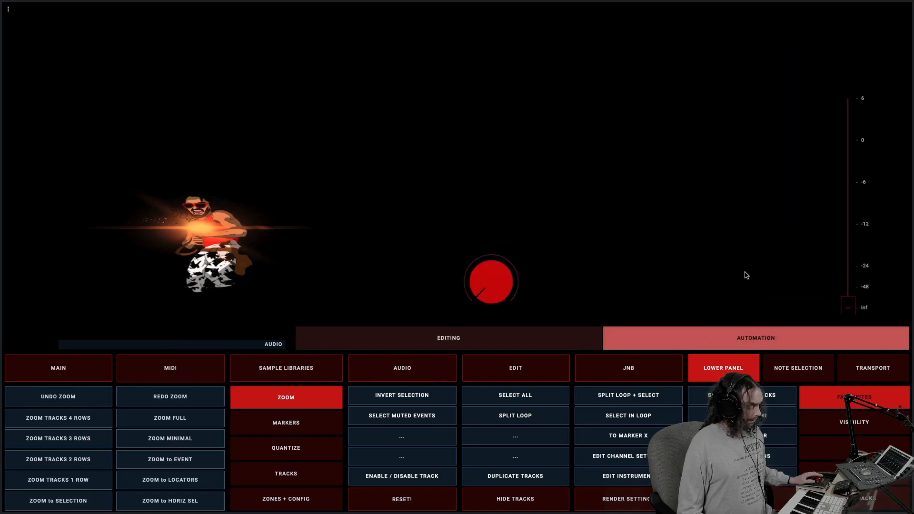
Raise the audio volume fader to just below -6 and try to turn the red automation knob
drag(852, 305, 852, 198)
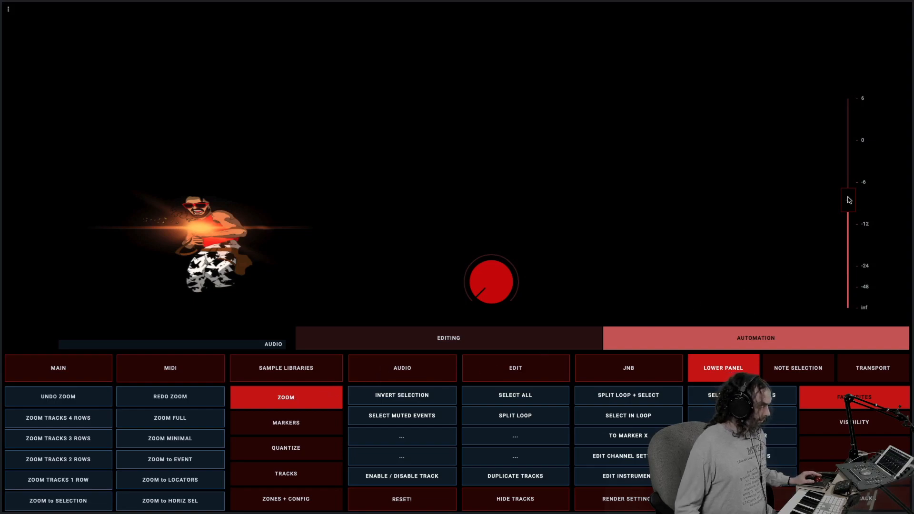
mouse_move(850, 199)
mouse_down()
mouse_move(849, 303)
mouse_move(852, 91)
mouse_move(850, 242)
mouse_move(849, 190)
mouse_up()
drag(493, 267, 473, 326)
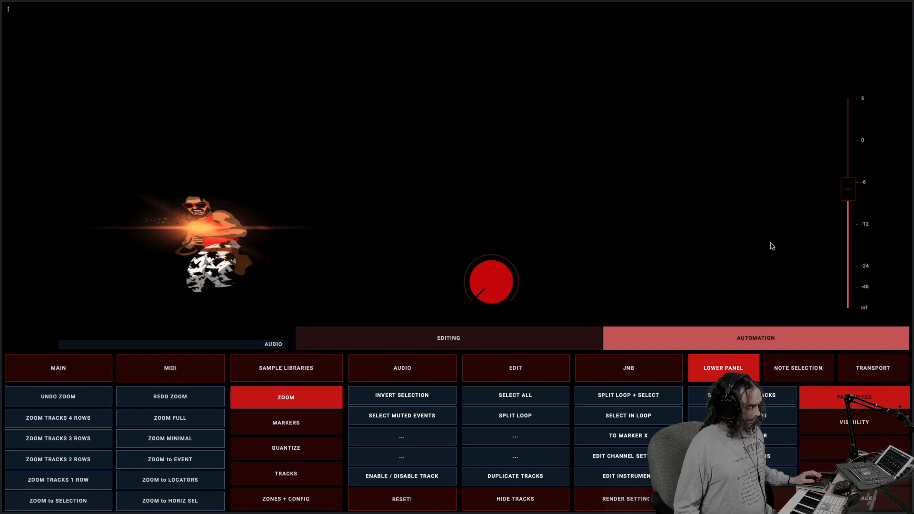
drag(496, 289, 466, 300)
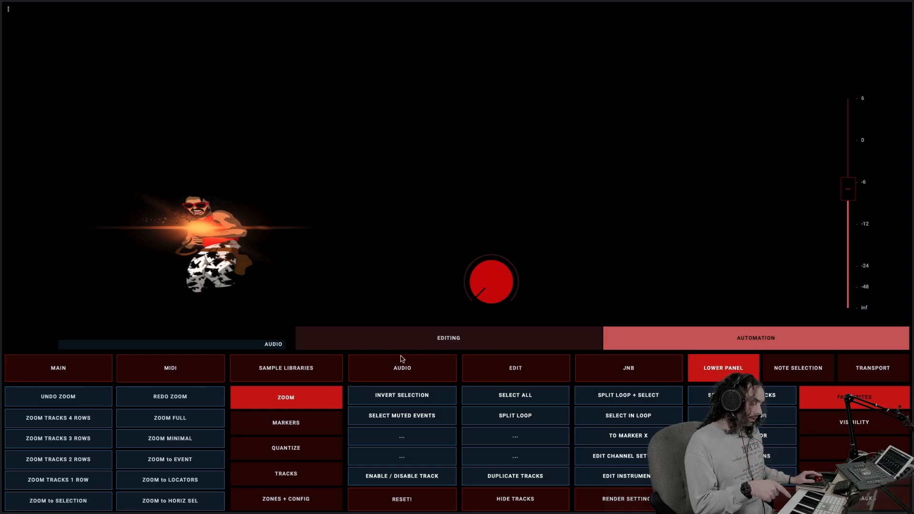
Revisit the sample library selection and return to the dynamic articulation panel
click(327, 370)
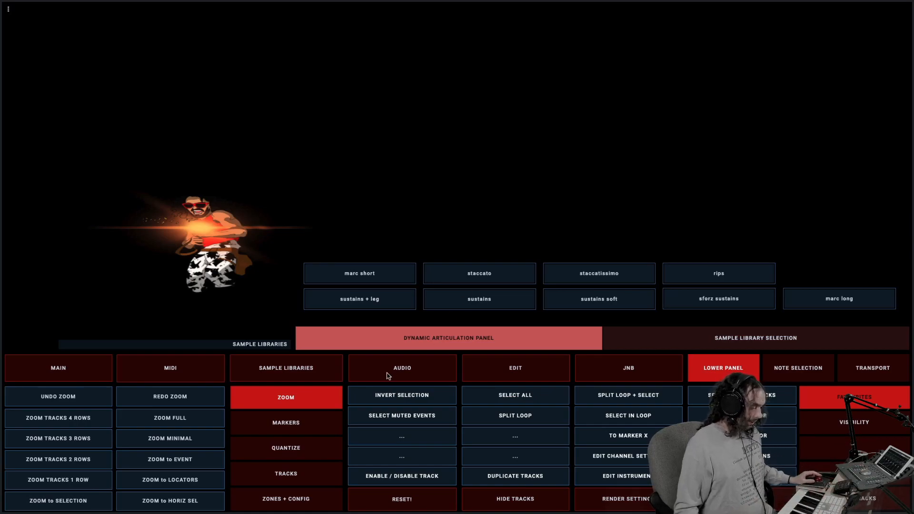
click(672, 343)
click(542, 345)
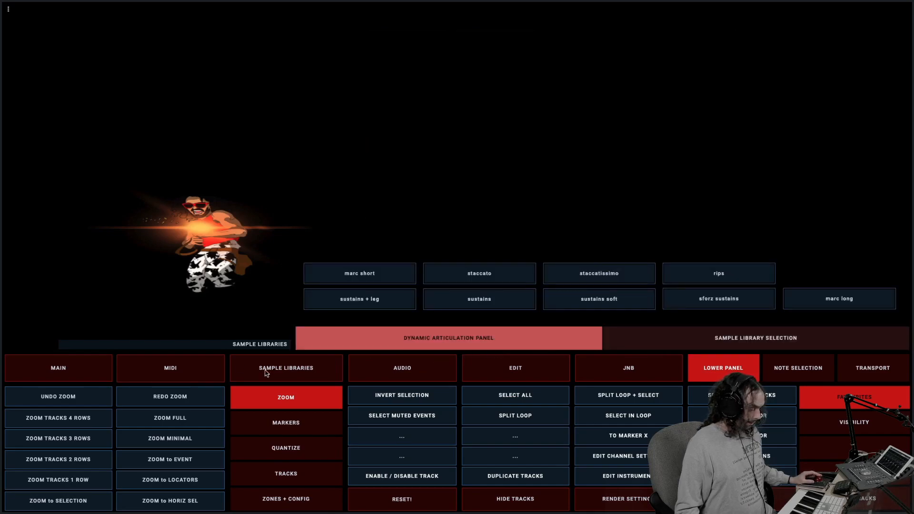
Set the audio automation page's volume fader between -6 and -12, and compare that page with the Edit page
click(403, 369)
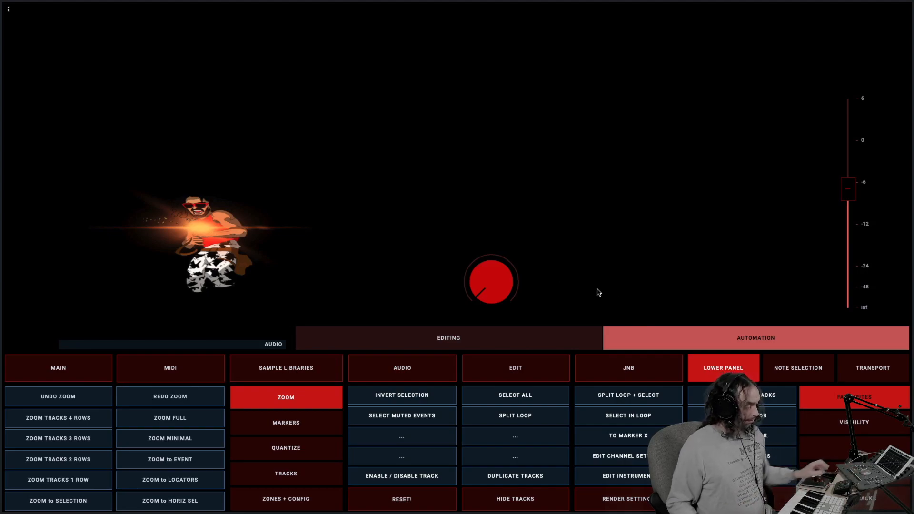
drag(855, 195, 837, 154)
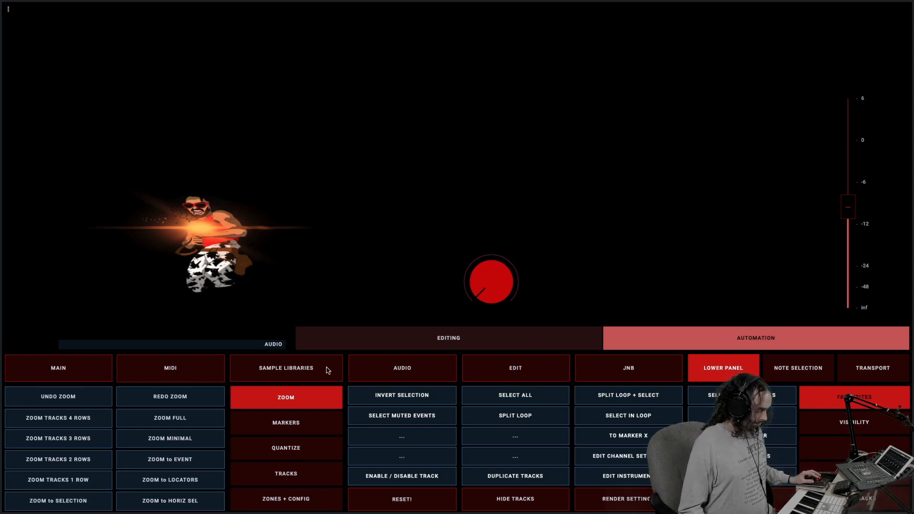
click(485, 370)
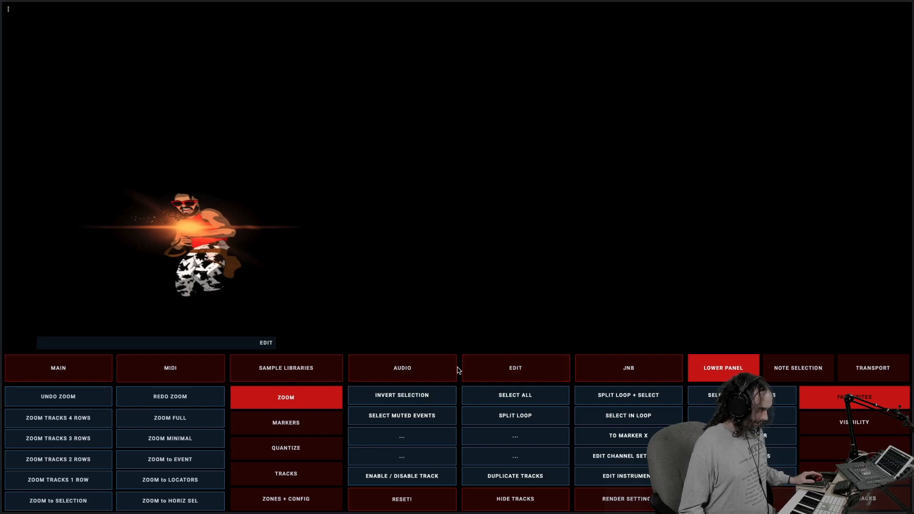
click(351, 374)
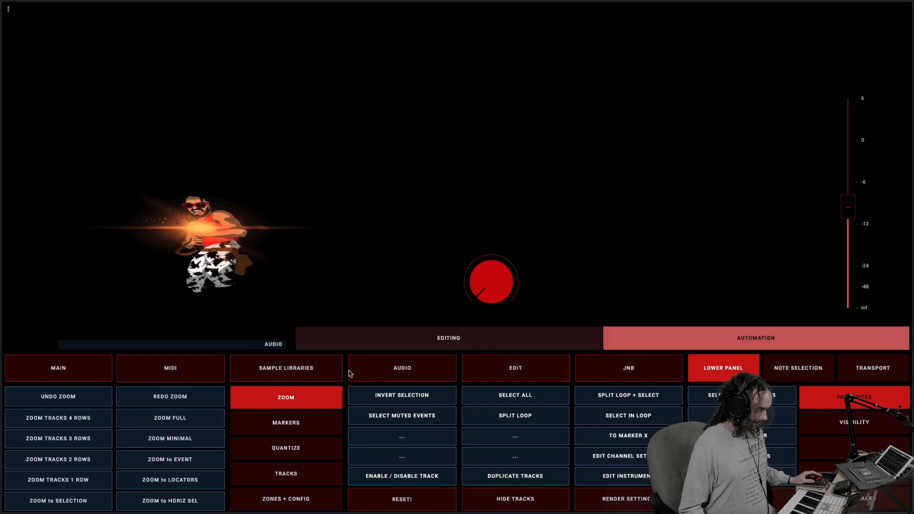
click(524, 371)
click(411, 373)
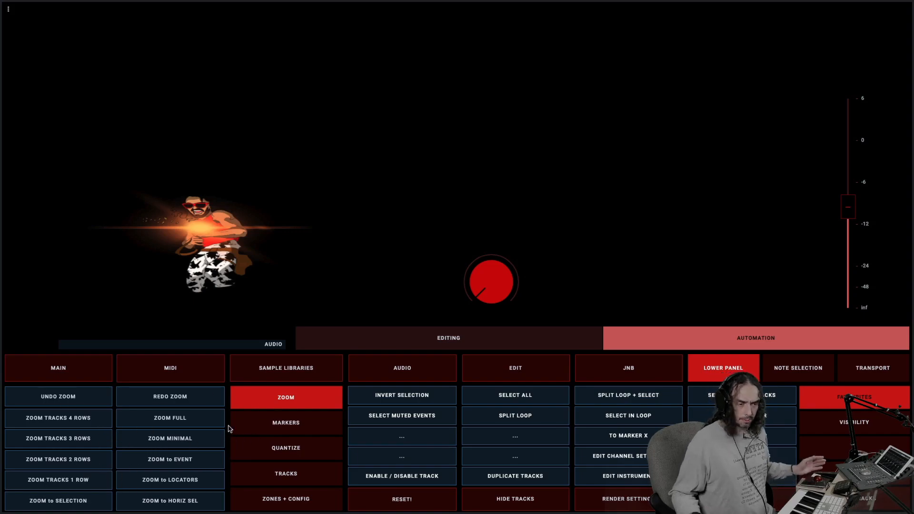
Show the marker commands in the lower panel, including Set Markers and Set Cycle, ending on Functions
click(259, 427)
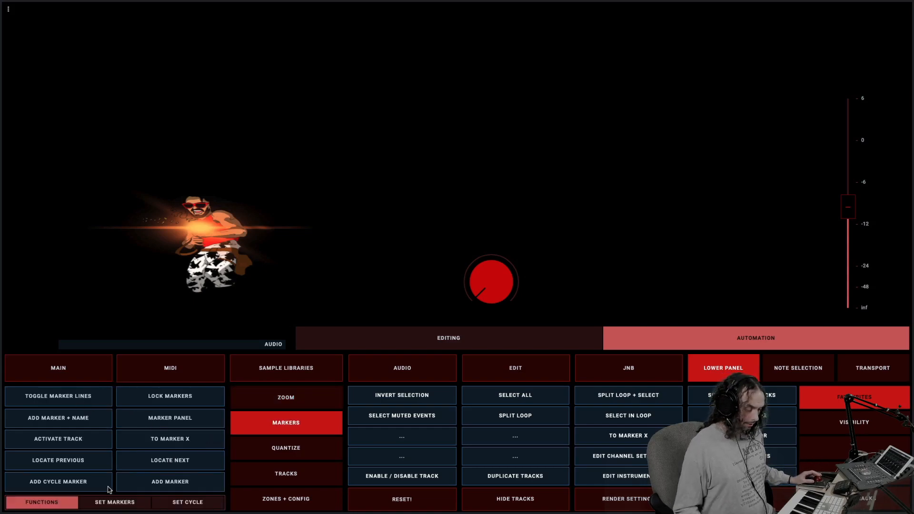
click(115, 503)
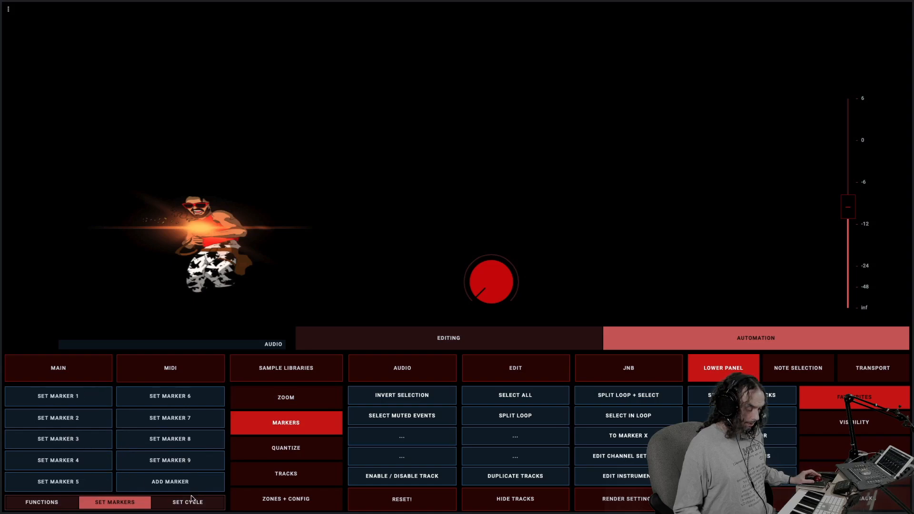
click(153, 506)
click(108, 504)
click(56, 503)
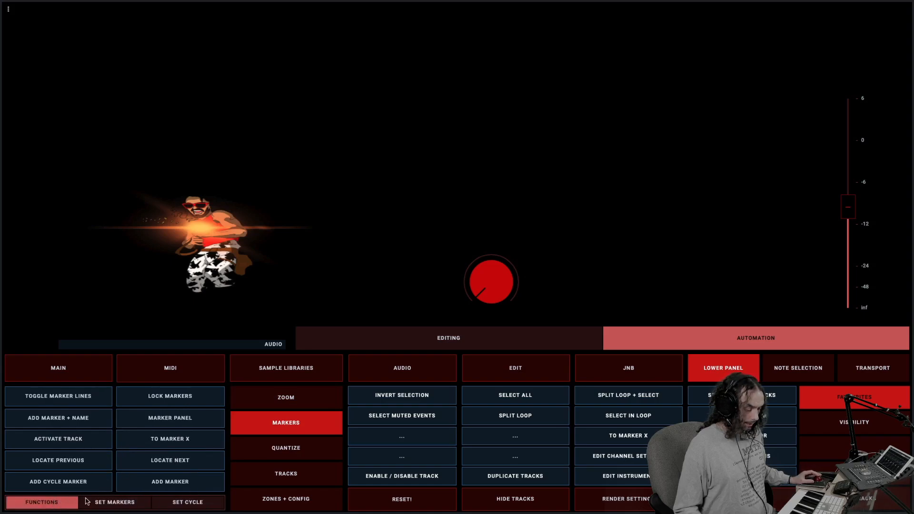
Show the lower panel's quantize functions, quantize note values, snap and grid command sets
click(294, 451)
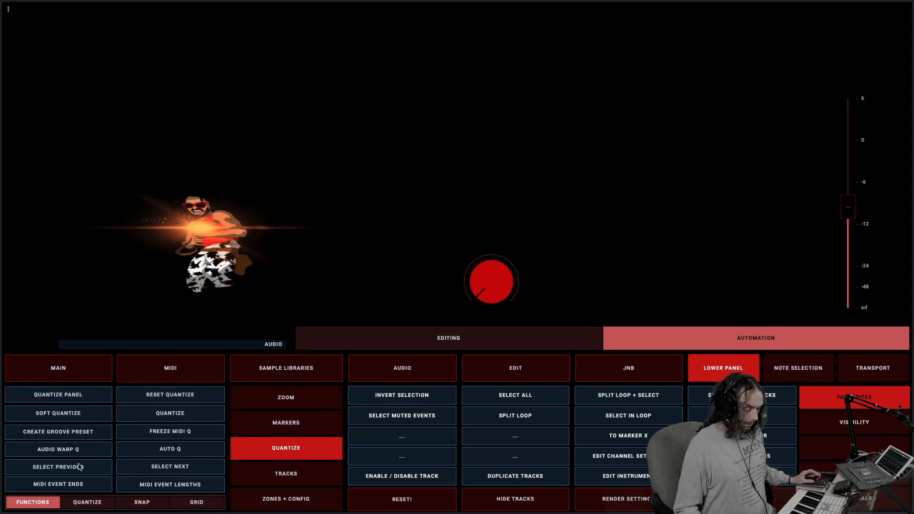
click(91, 503)
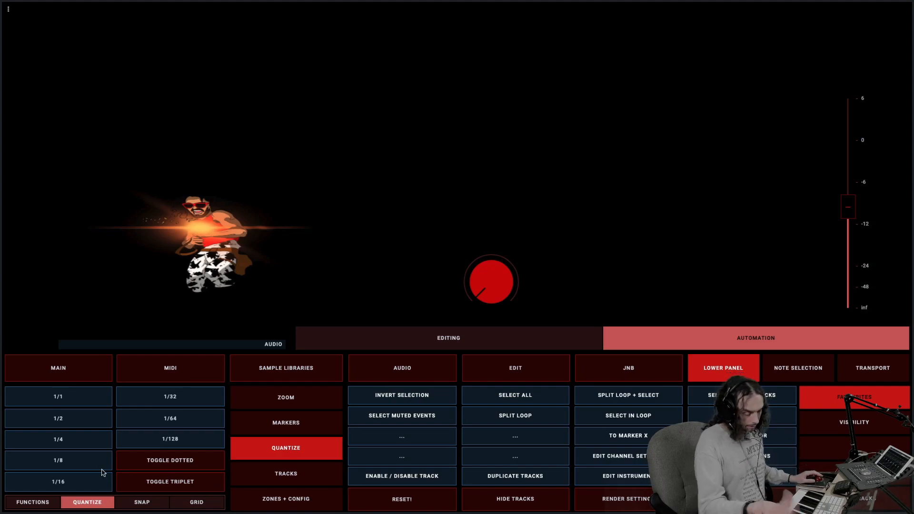
click(143, 504)
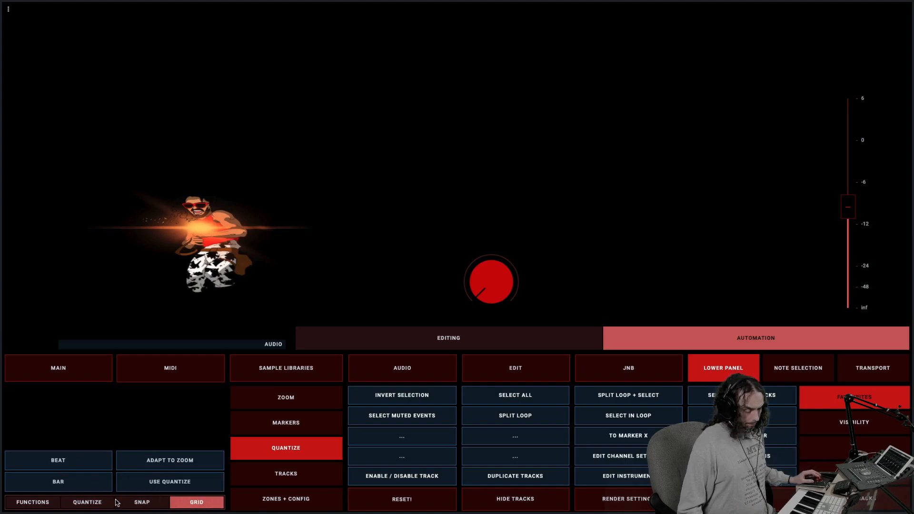
click(79, 500)
Show the Tracks commands, comparing the Add Global set with the Add Most Used set
click(291, 478)
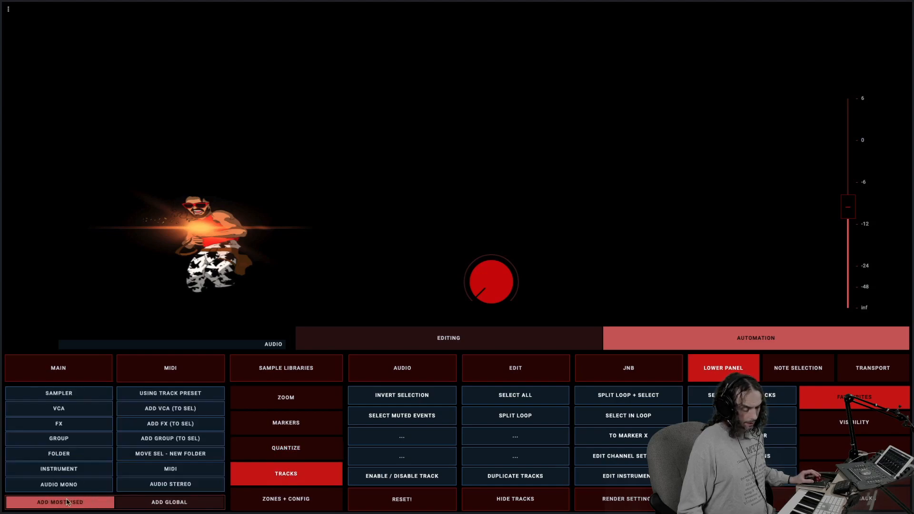
click(170, 502)
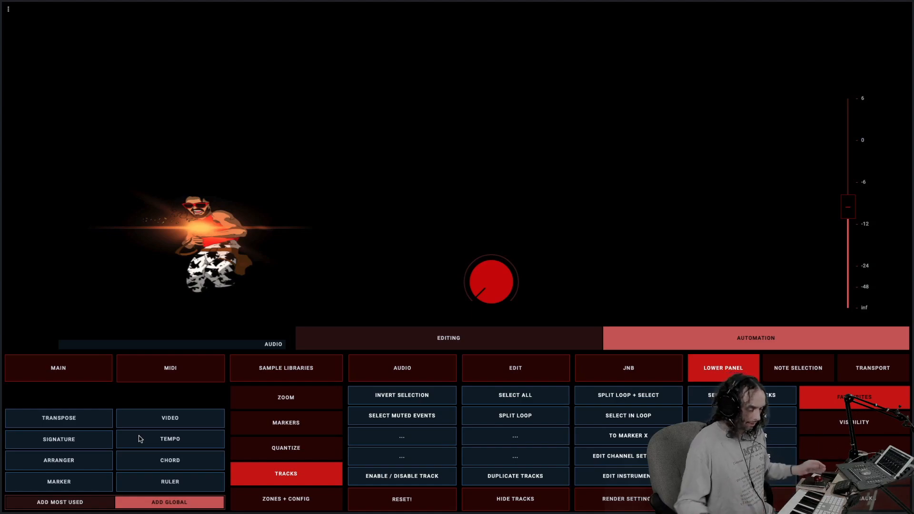
click(95, 504)
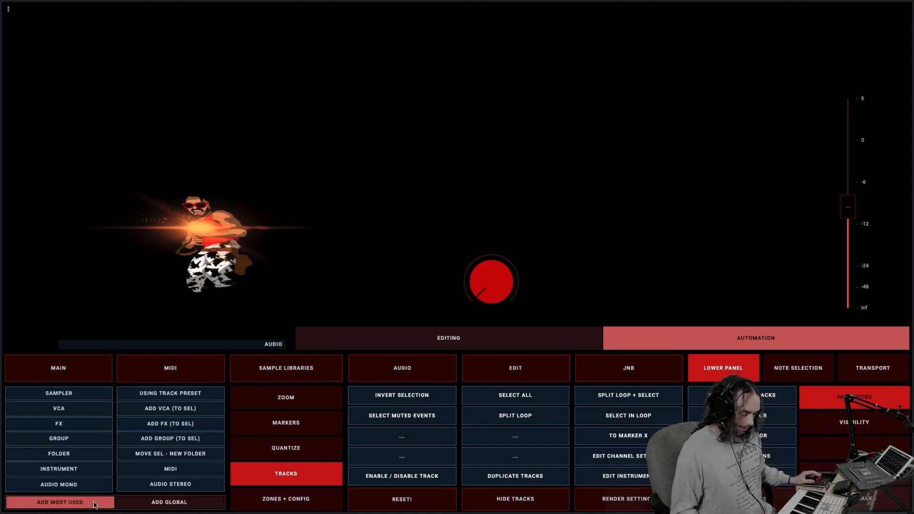
Show the lower panel's Zones + Config and Zoom command sets and its Visibility set, ending on Favorites
click(288, 503)
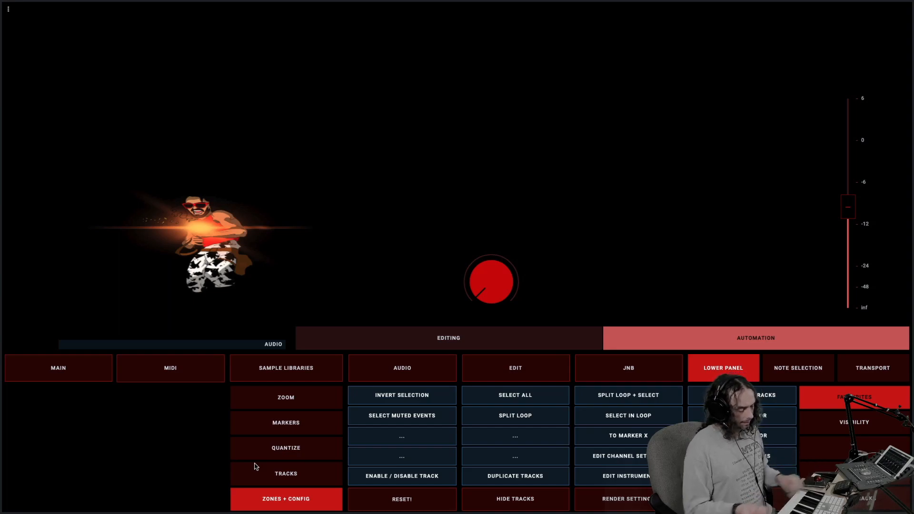
click(307, 404)
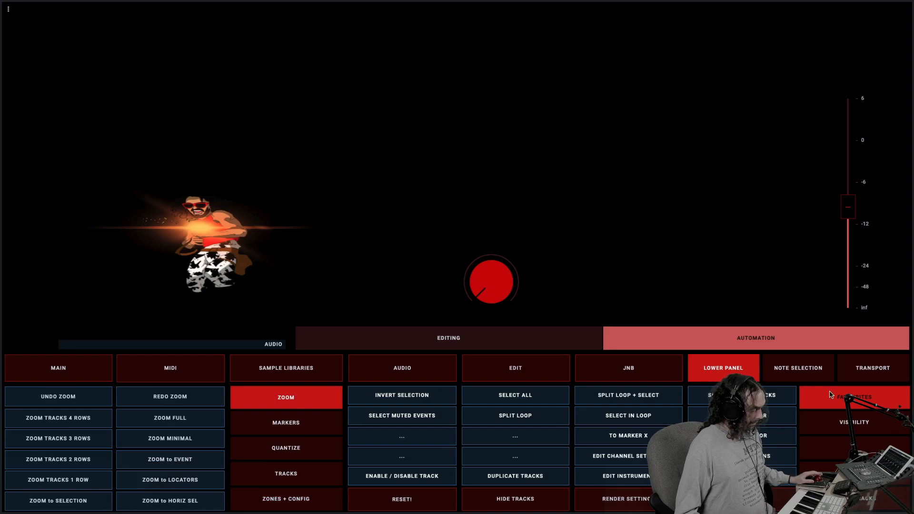
click(858, 446)
click(848, 429)
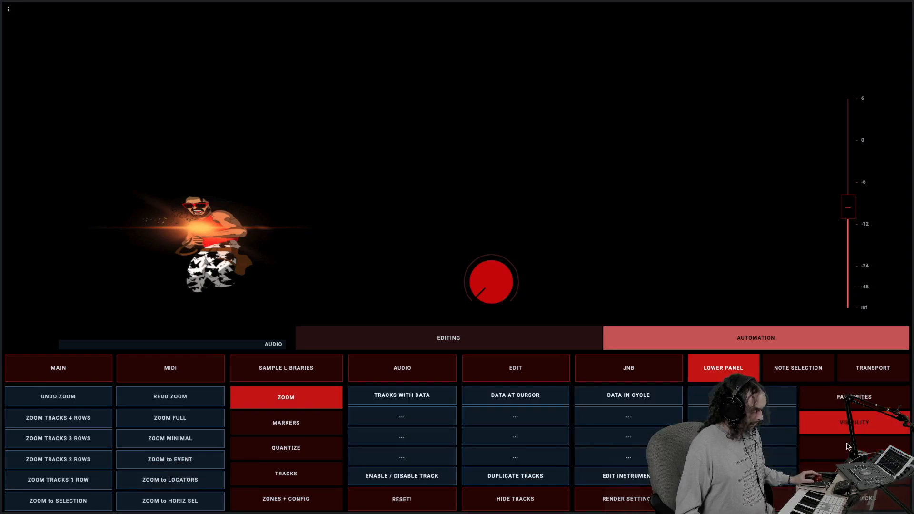
click(850, 446)
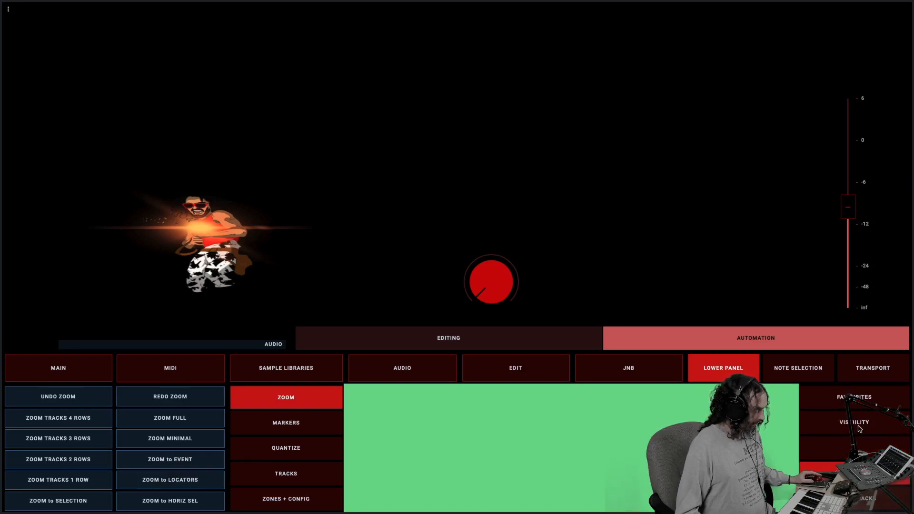
click(860, 429)
click(856, 400)
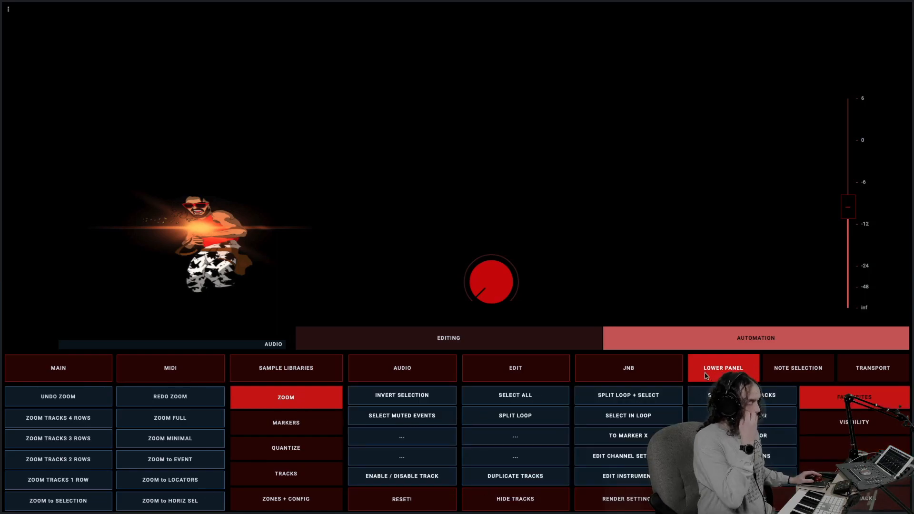
Show the Note Selection page and compare its time signature layouts from 2/4 to 6/4, ending on 4/4
click(795, 366)
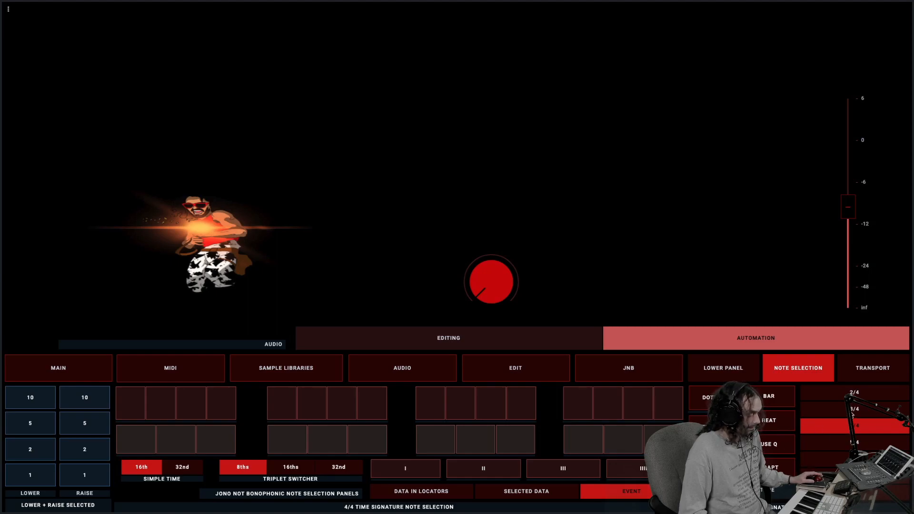
click(852, 411)
click(852, 395)
click(851, 410)
click(848, 424)
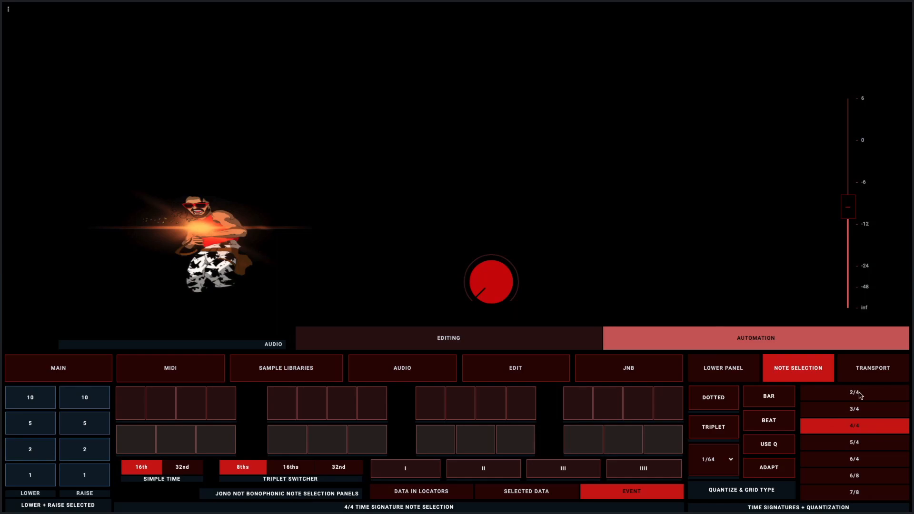
click(857, 443)
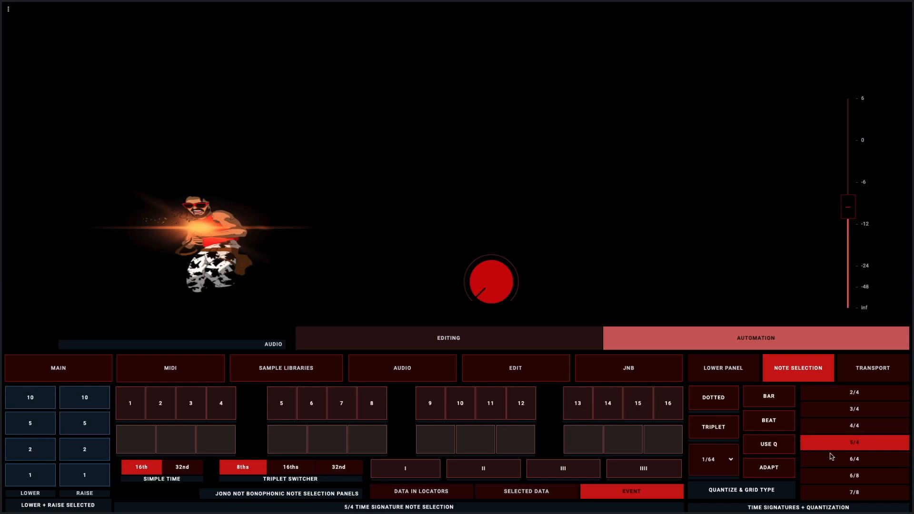
click(856, 460)
click(855, 442)
click(855, 427)
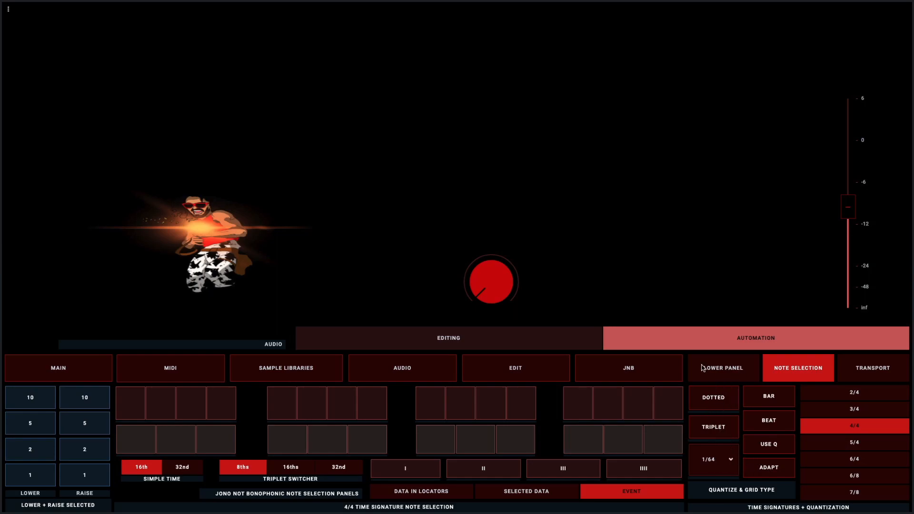
Try the quantize note values 1/16 and 1/32 on the Note Selection page, ending on 1/64
click(727, 460)
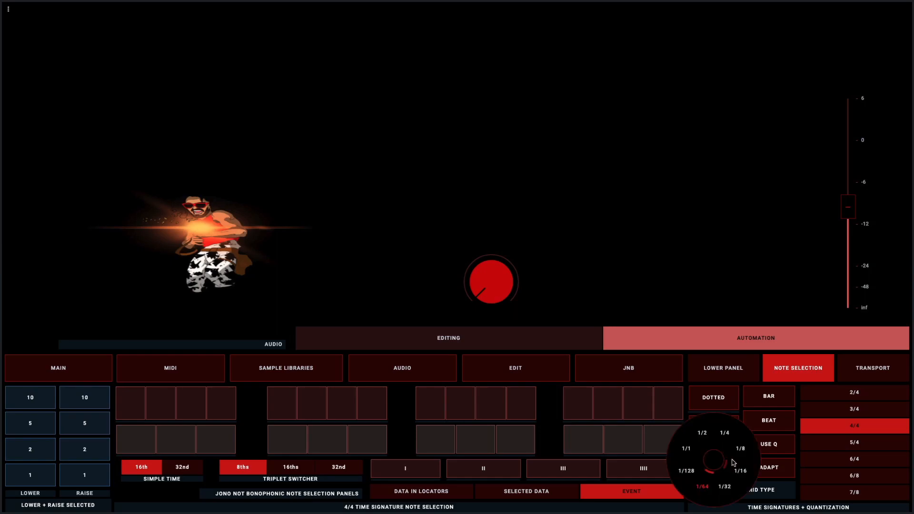
click(738, 470)
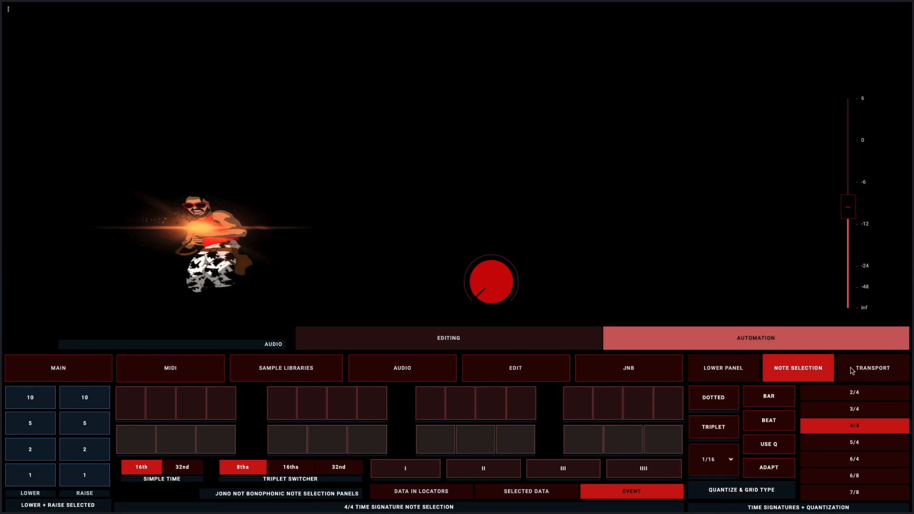
click(715, 460)
click(723, 483)
click(715, 460)
click(701, 484)
click(715, 460)
click(705, 484)
click(714, 460)
click(705, 484)
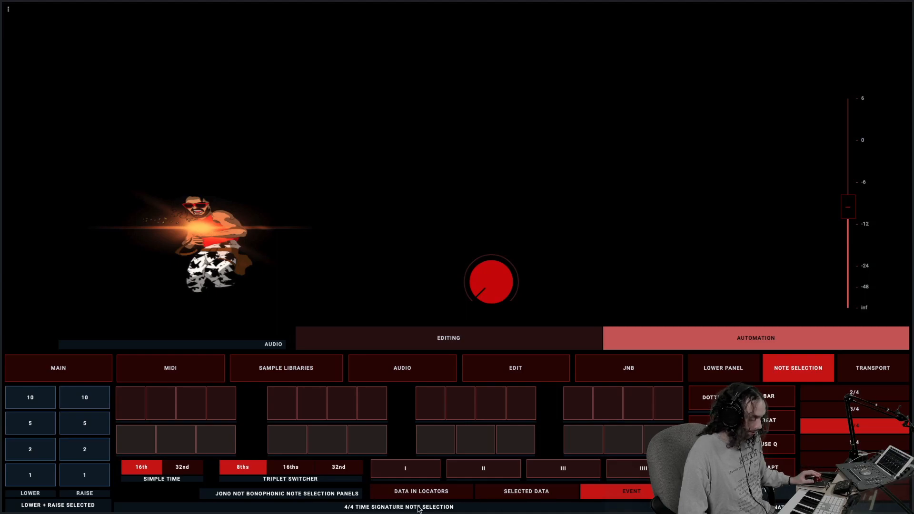
Step the note selection panels through the 2/4, 3/4, 4/4 and 5/4 time signatures and return to 4/4
click(877, 393)
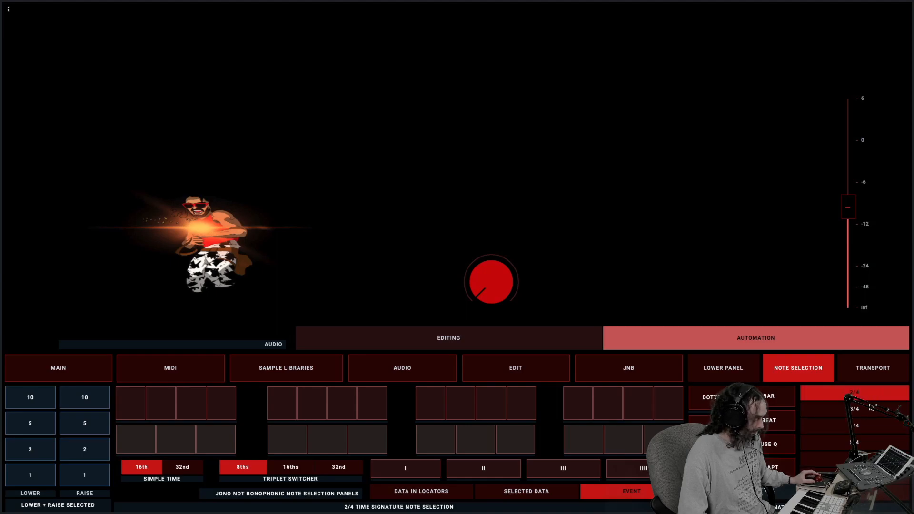
click(872, 408)
click(870, 427)
click(869, 439)
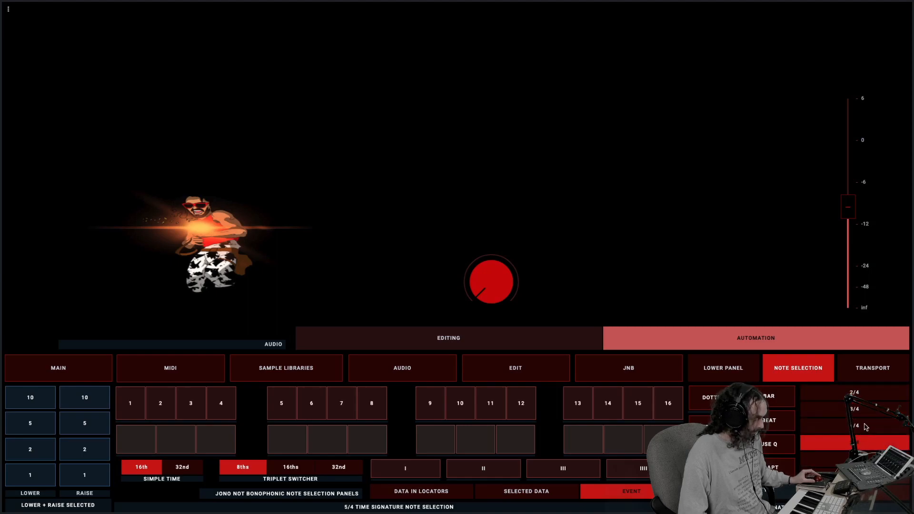
click(837, 424)
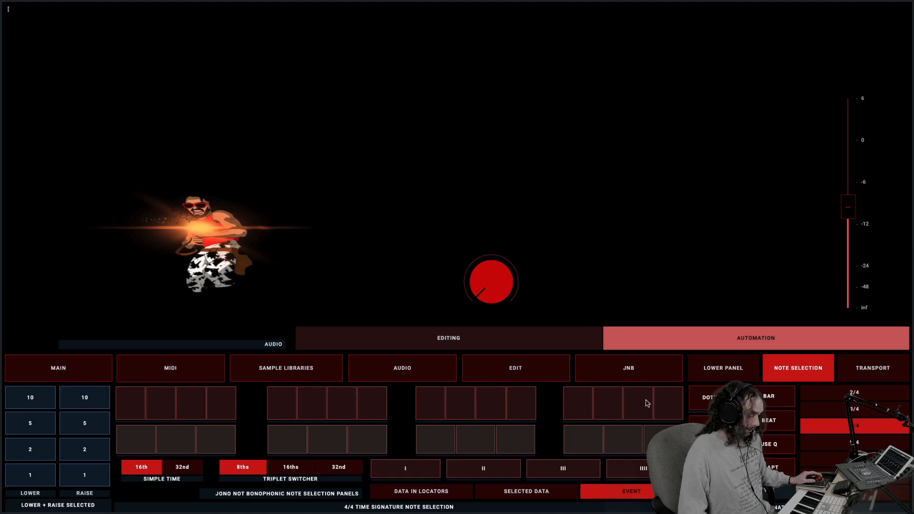
Compare the 32nd and 16th Simple Time note selection panels, ending on 16th
click(180, 472)
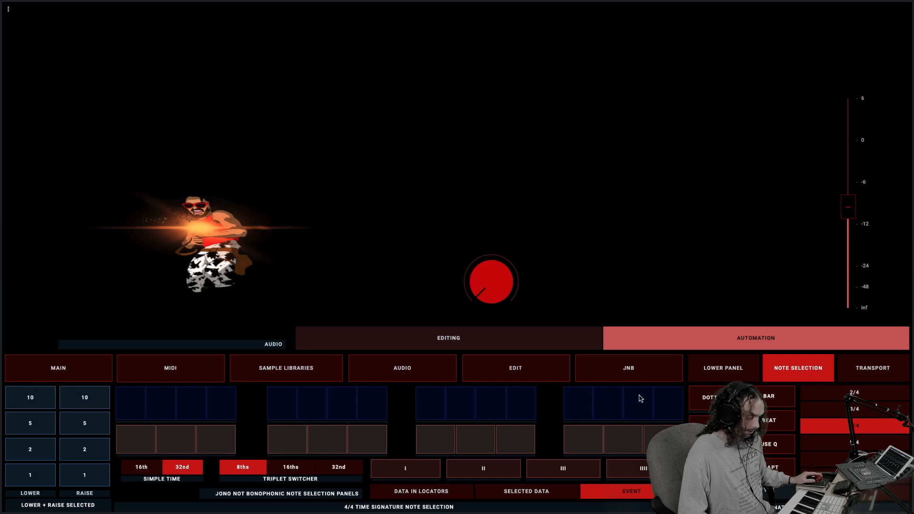
click(144, 469)
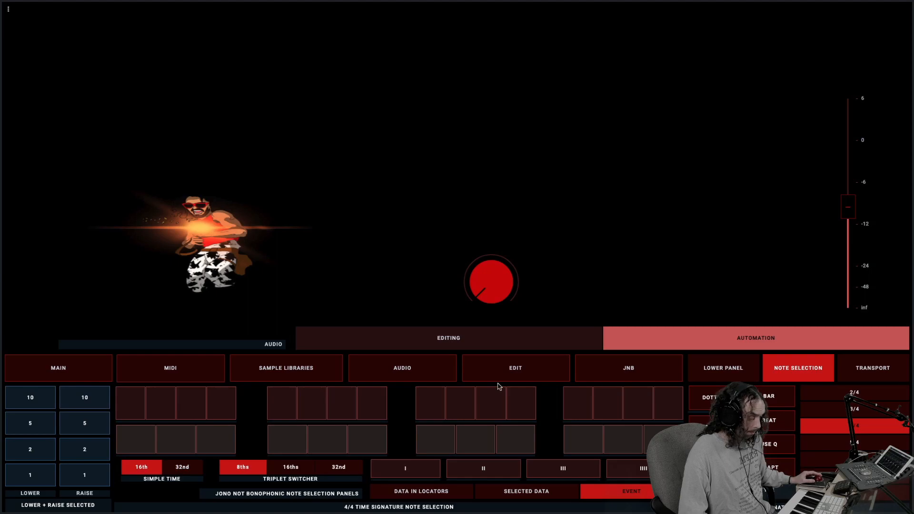
click(183, 467)
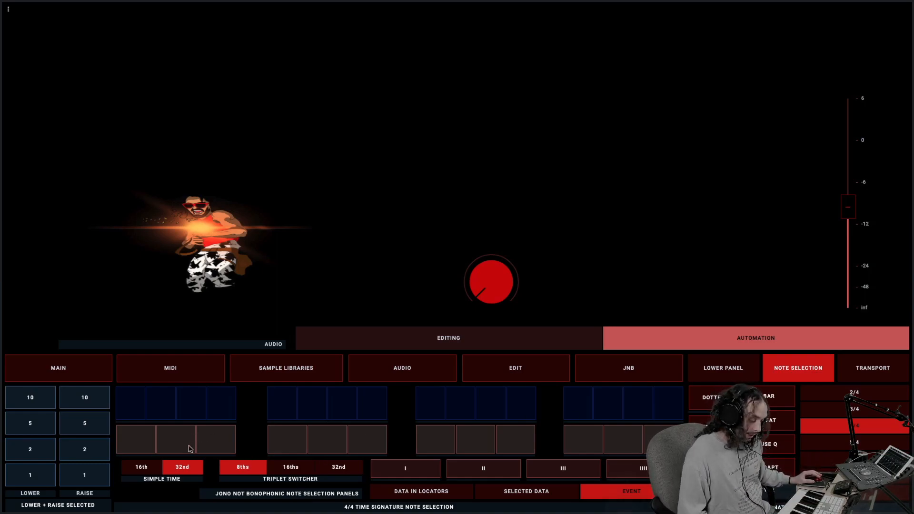
click(147, 468)
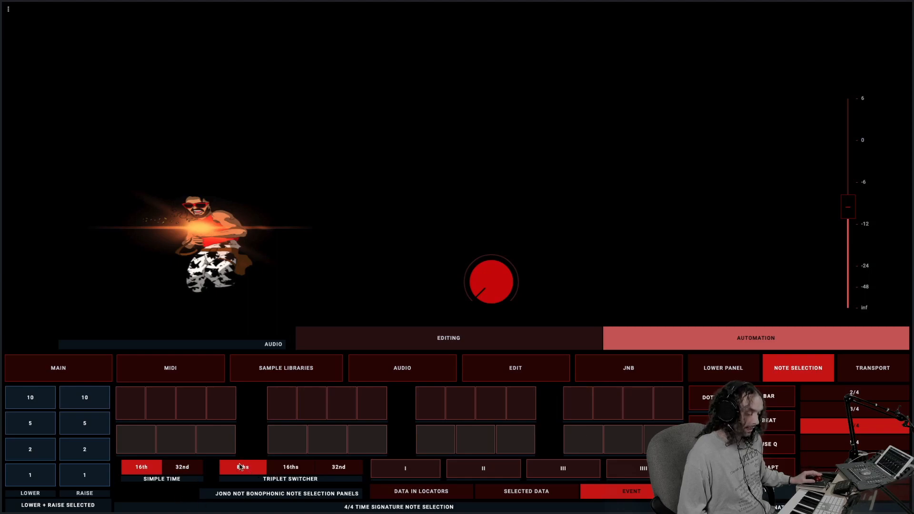
Switch the triplet note selection panels through 16ths and 32nd, ending on 8ths
click(302, 472)
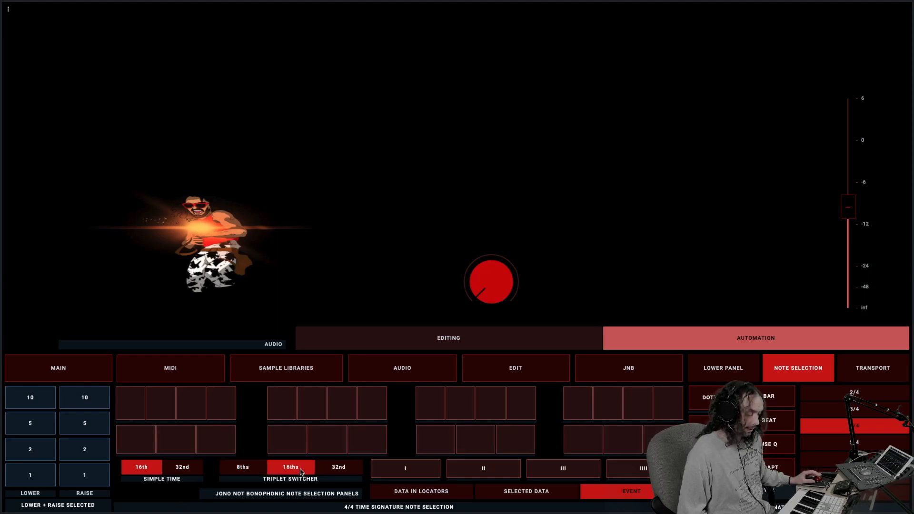
click(338, 469)
click(296, 472)
click(251, 471)
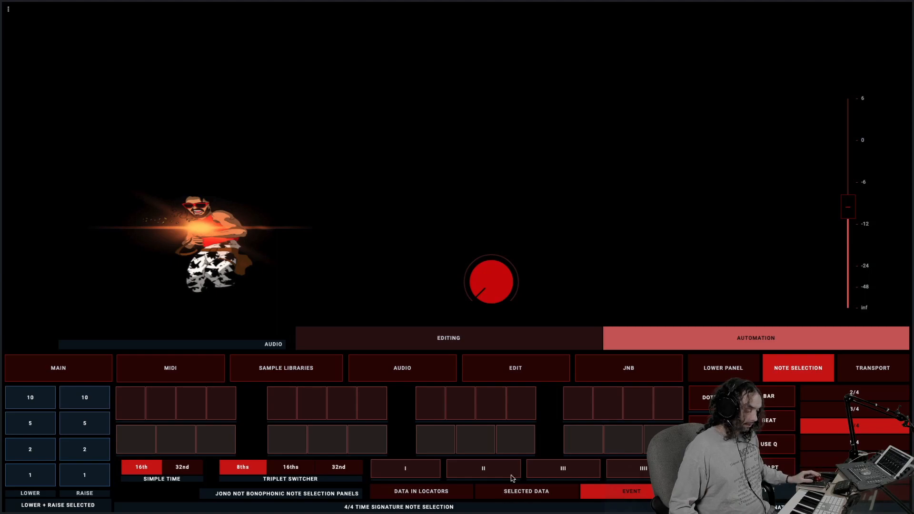
Show the Selected Data, Data in Locators and Event modes, and compare the 16ths and 8ths triplet panels
click(533, 496)
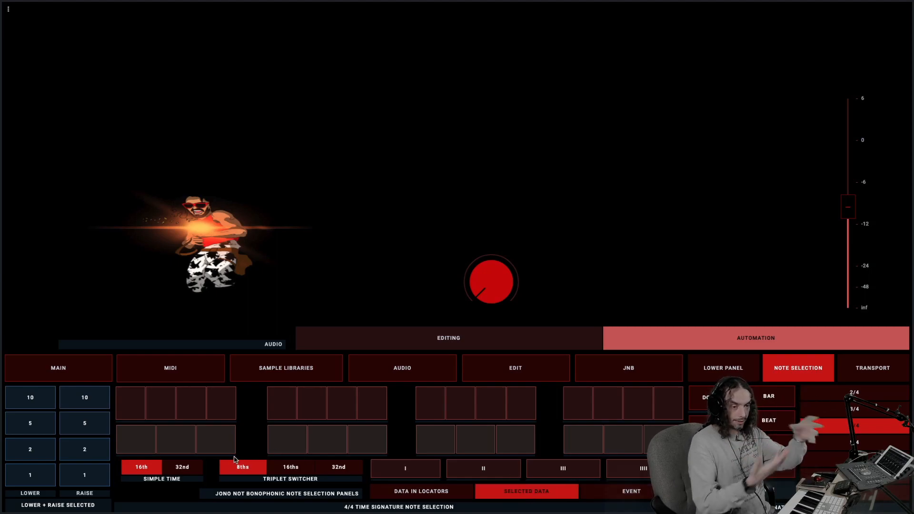
click(402, 493)
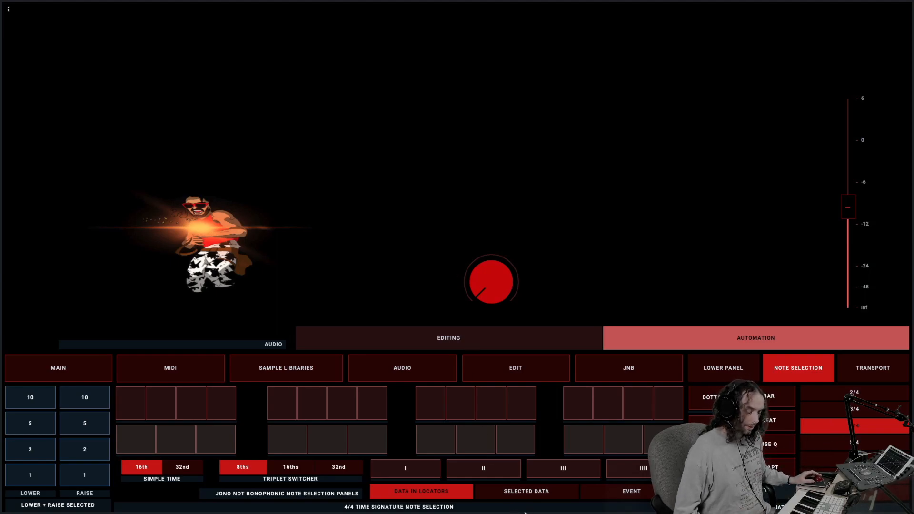
click(634, 495)
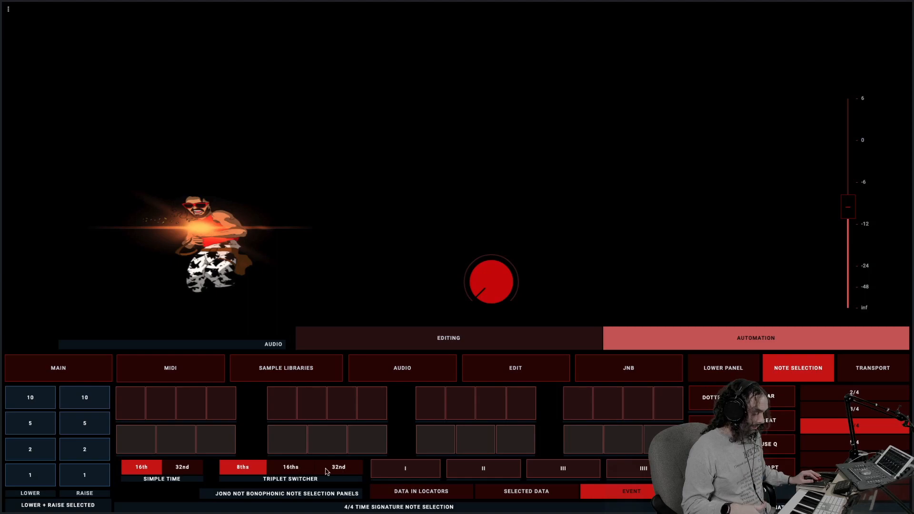
click(302, 466)
click(257, 469)
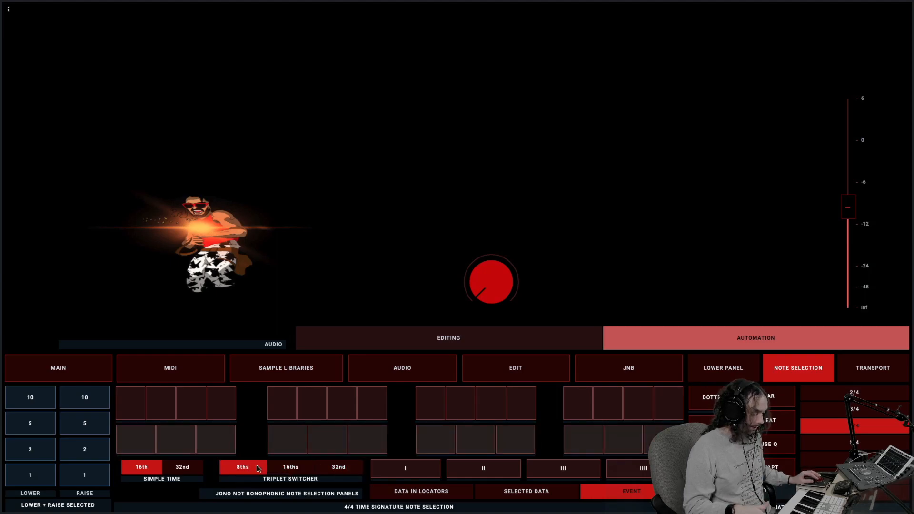
Show the Selected Data and Data in Locators modes for the 5/4 time signature, and return to 4/4
click(863, 445)
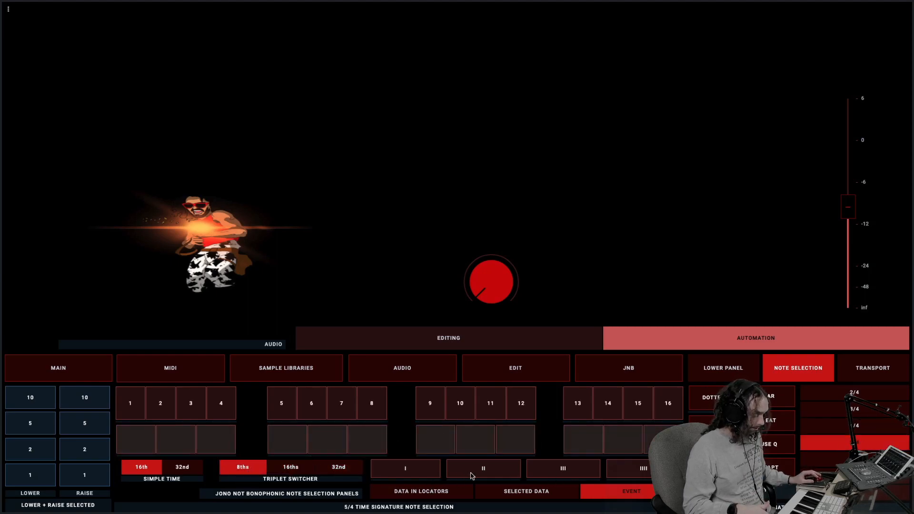
click(536, 494)
click(441, 495)
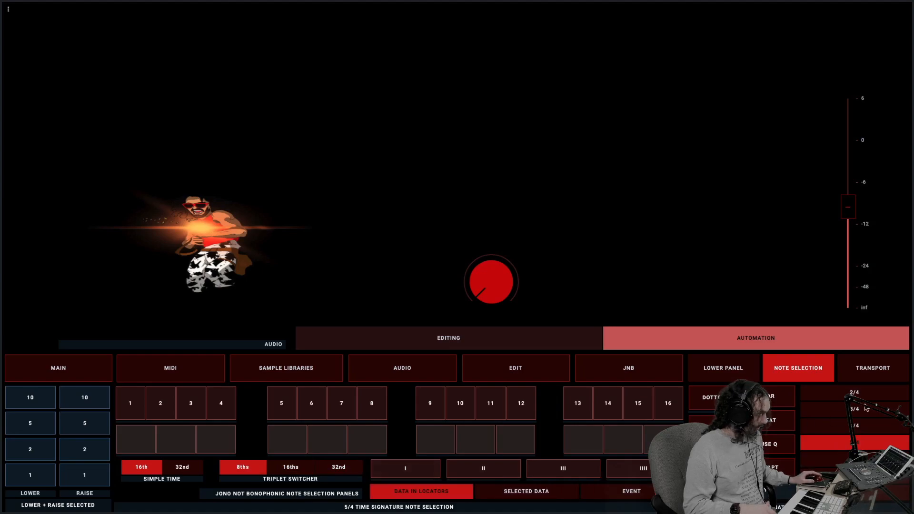
click(865, 425)
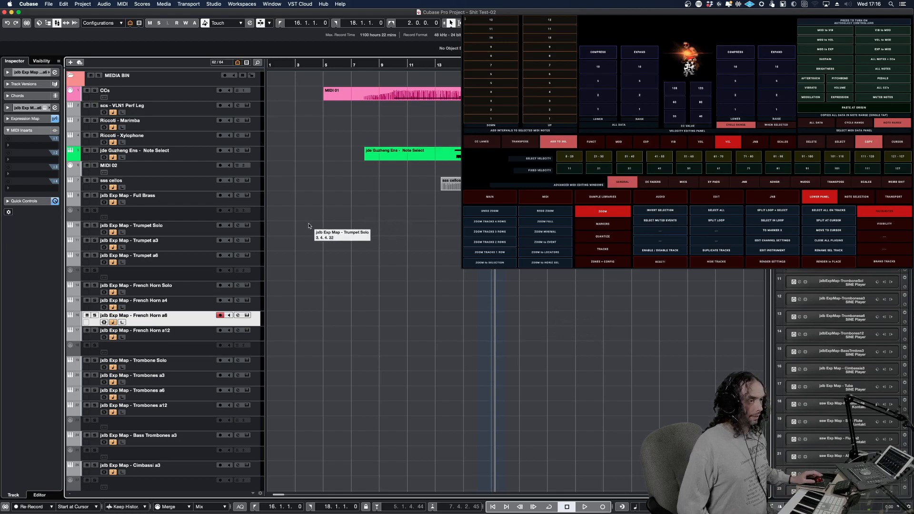
Switch to Cubase and open the MIDI 01 part on the CCs track in the Key Editor
click(443, 154)
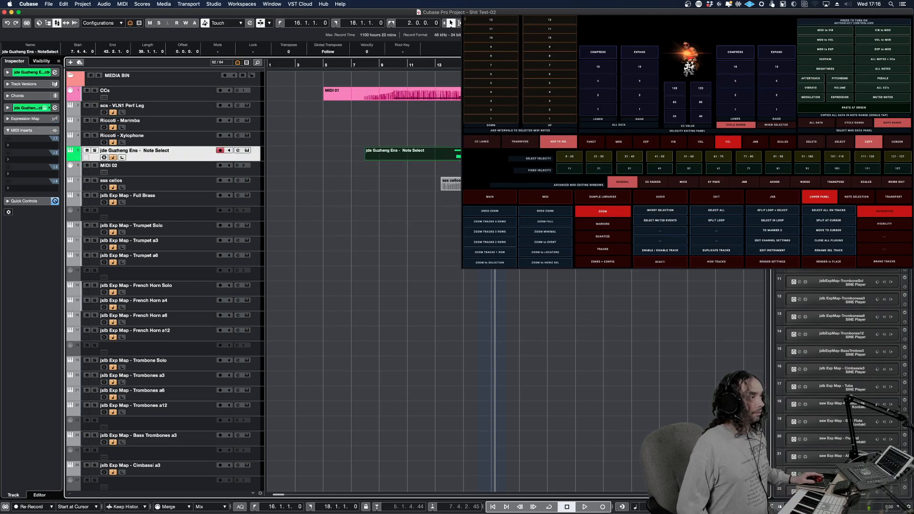
click(443, 94)
double_click(469, 94)
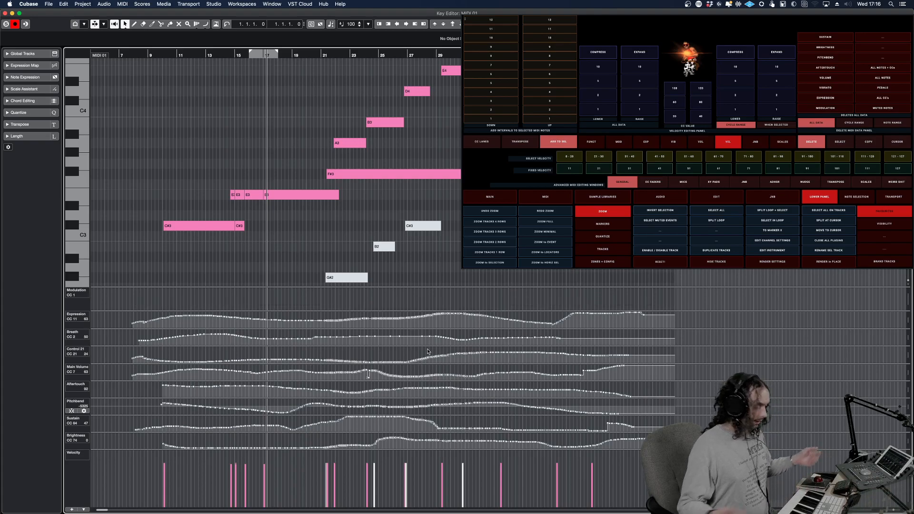
Undo the last two controller data changes and extend the cycle range's end to about bar 20
key(super+z)
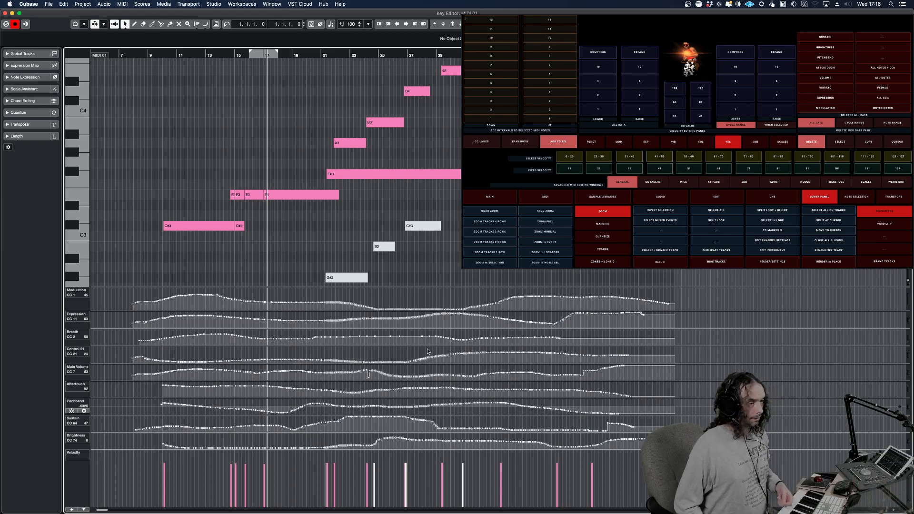
key(super+z)
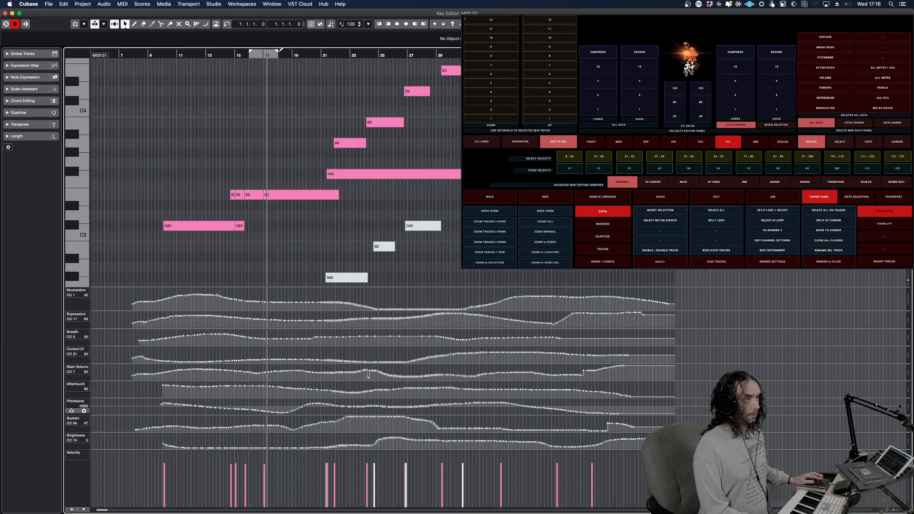
drag(277, 53, 313, 54)
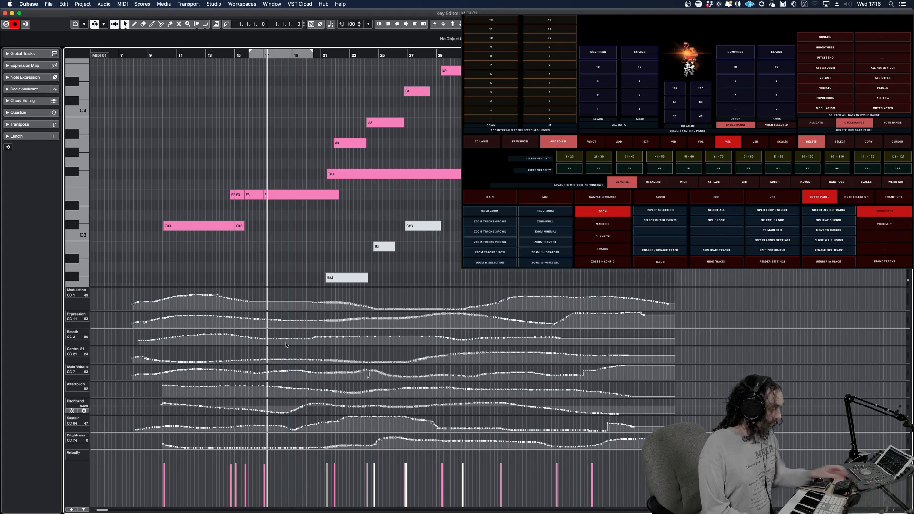
Select the last two notes of the part and turn on Auto Select Controllers
drag(547, 134, 606, 250)
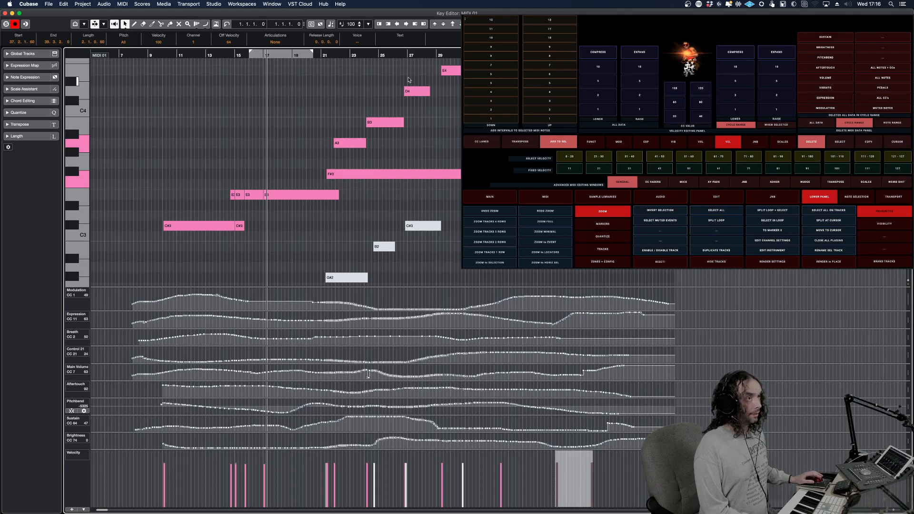
click(216, 24)
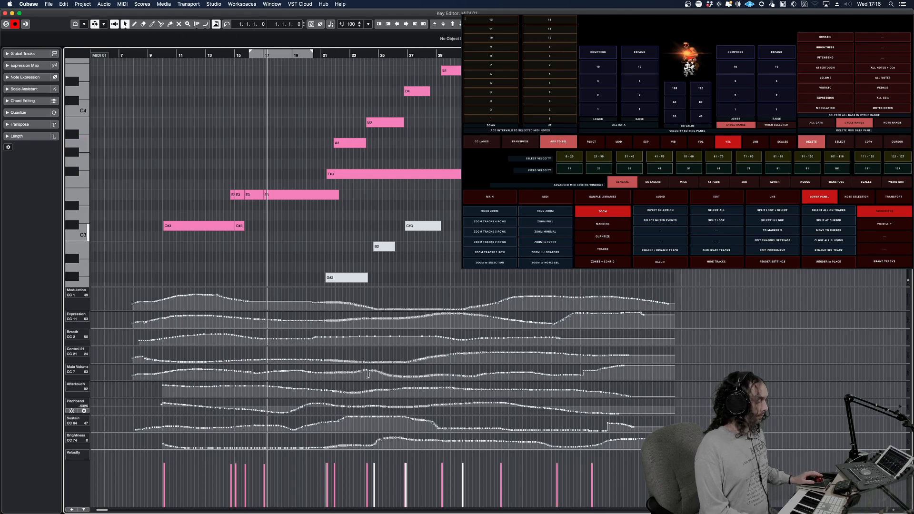
Delete the modulation data within the note range of the part's last two notes and clear the selection
drag(547, 134, 605, 225)
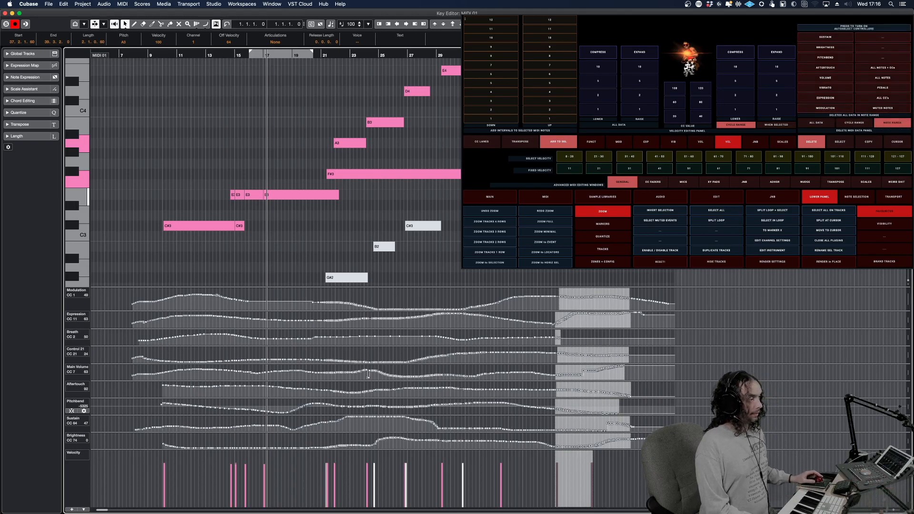
key(Delete)
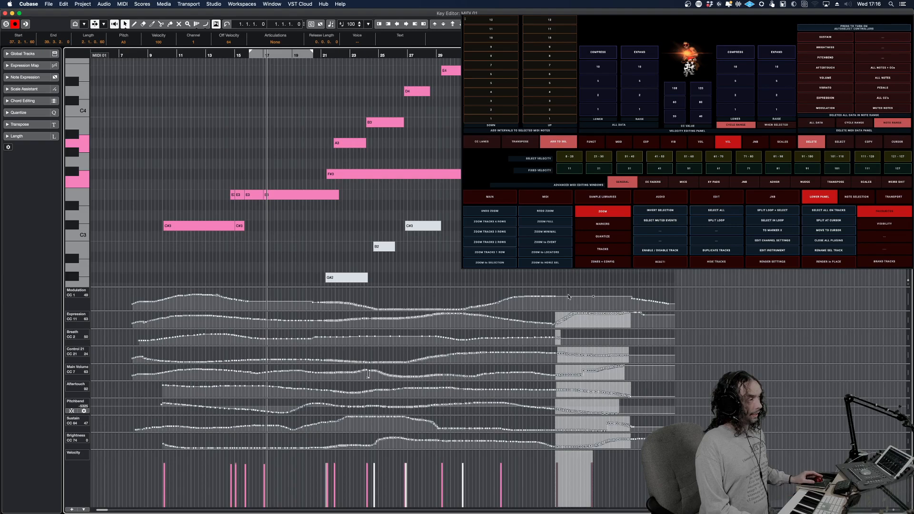
click(566, 250)
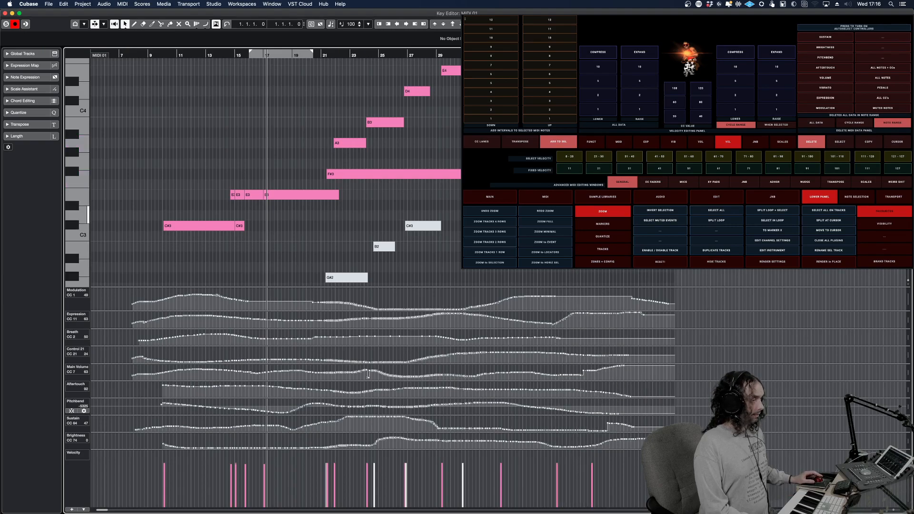
Select the A3 and B3 notes around bars 22 to 26 with their controller data, and separately select all Expression data
drag(411, 155, 346, 122)
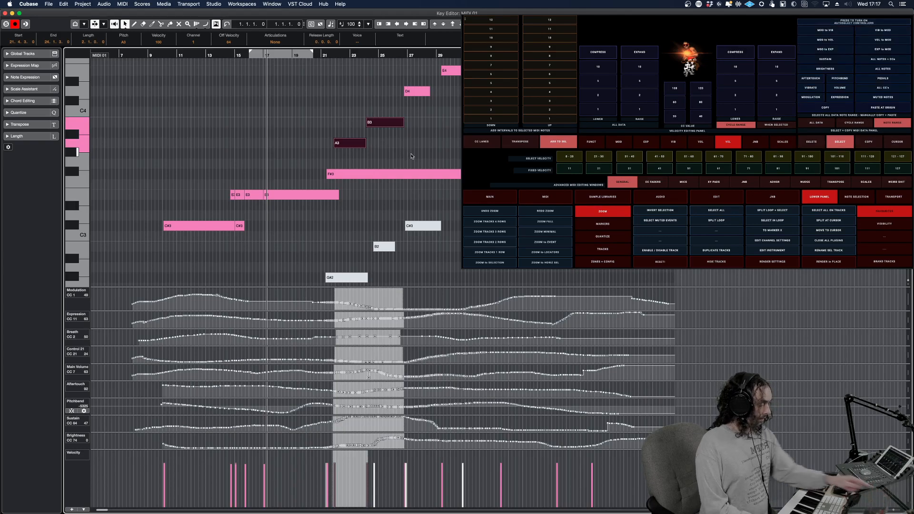
click(406, 197)
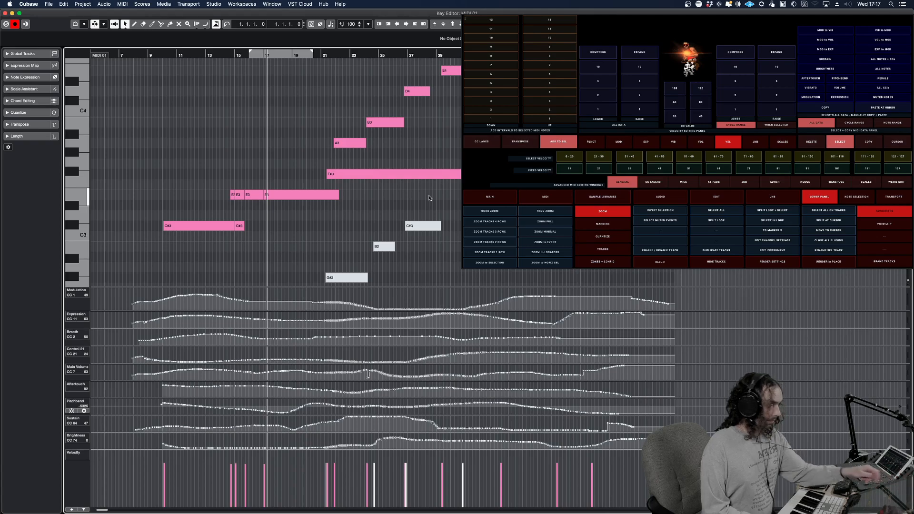
key(super+a)
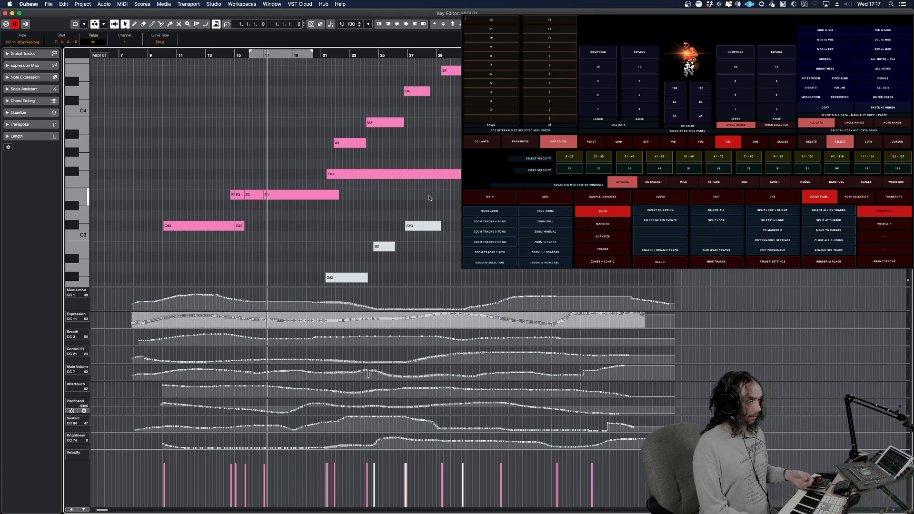
click(481, 282)
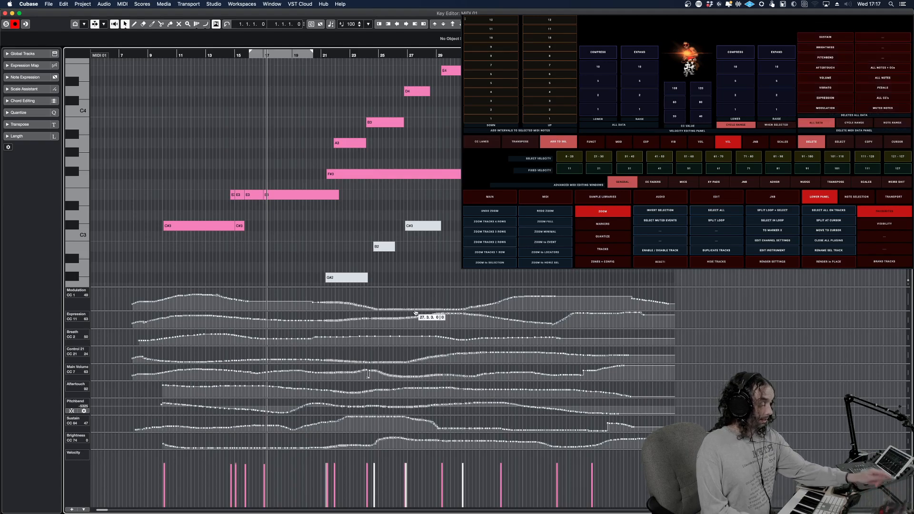
Delete all Expression, Breath and Control 21 data from the part
key(Delete)
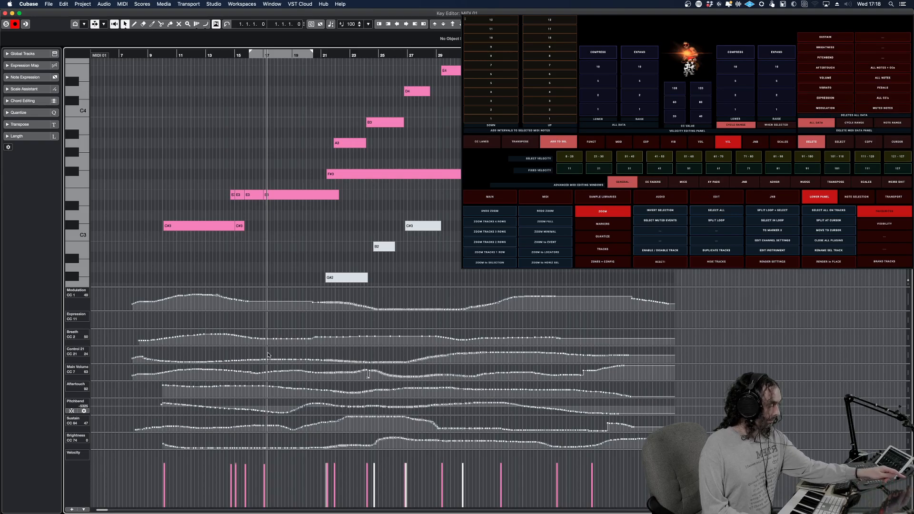
key(Delete)
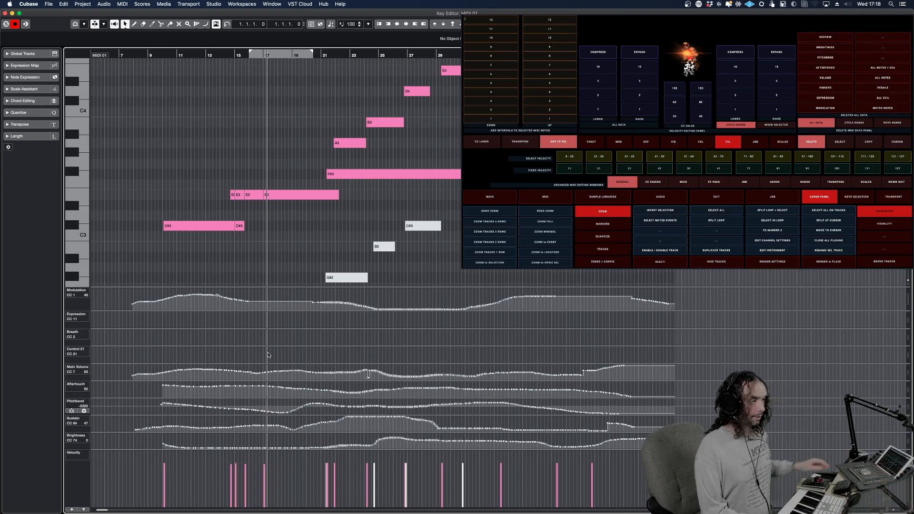
Delete all notes and all remaining controller data from the part
key(Delete)
right_click(197, 359)
click(206, 359)
Draw a modulation curve from about bar 8 to bar 32 and copy it to Expression
mouse_move(128, 298)
mouse_down()
mouse_move(217, 291)
mouse_move(386, 309)
mouse_move(480, 288)
mouse_up()
right_click(317, 227)
click(317, 227)
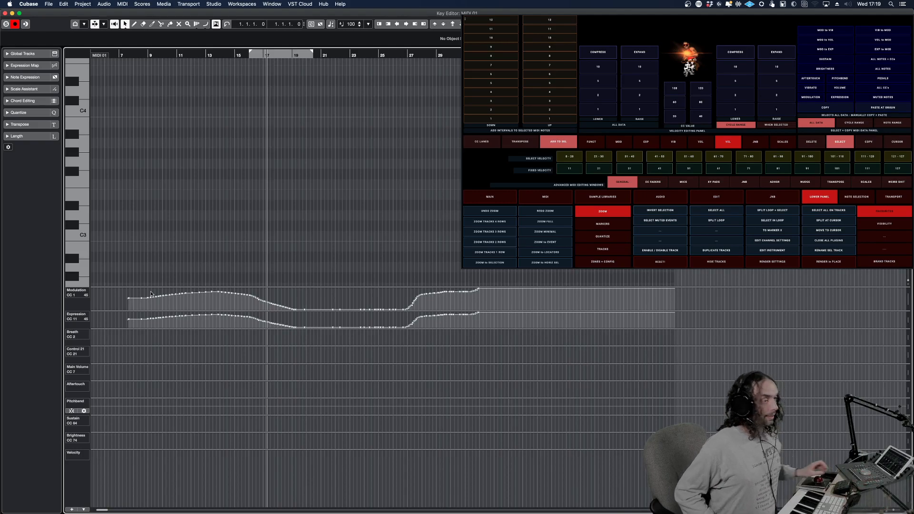
Place the cursor at bar 13 and undo the new curves and the deletion of the notes and remaining controller data
click(209, 54)
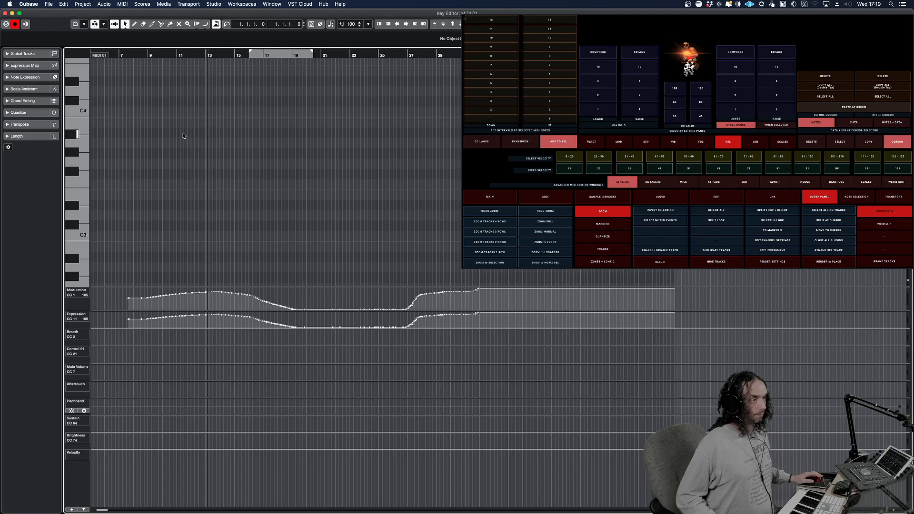
key(super+z)
key(super+z)
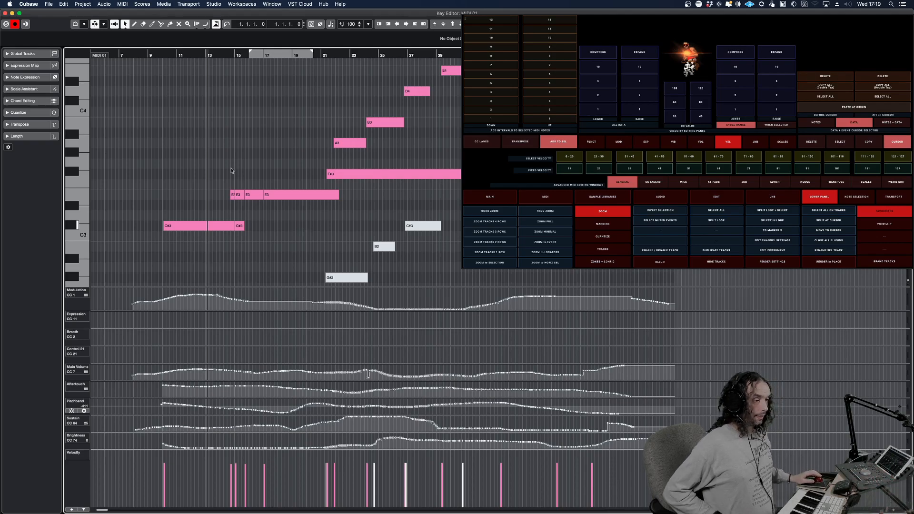
Delete the controller data before the cursor at bar 13 twice in Data mode, undoing the deletion each time
key(Delete)
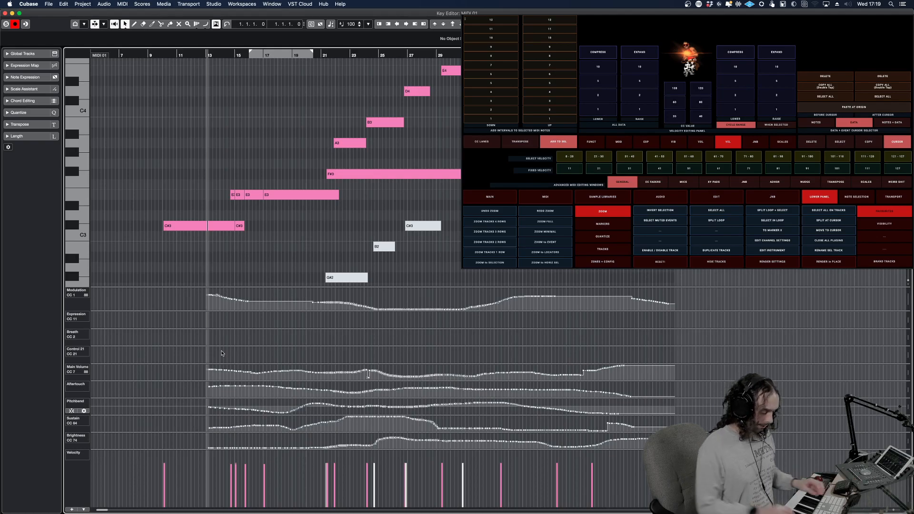
key(super+z)
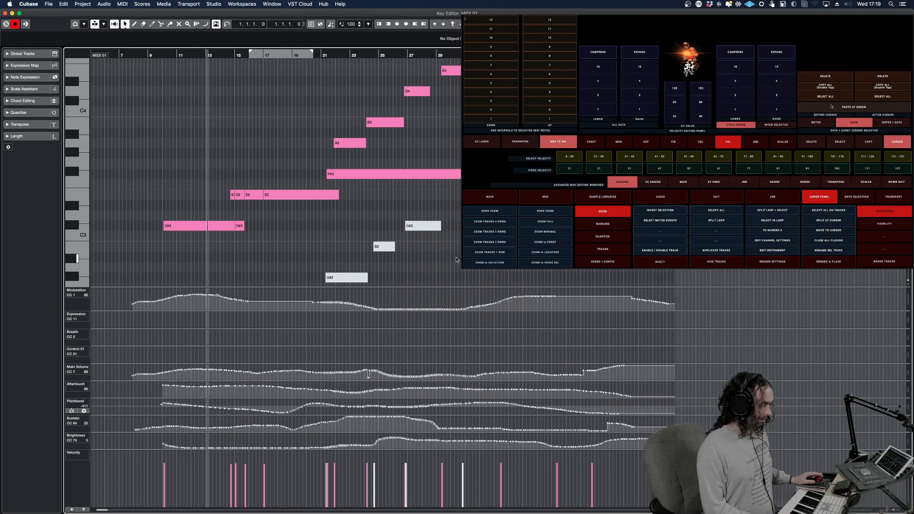
click(869, 142)
click(898, 142)
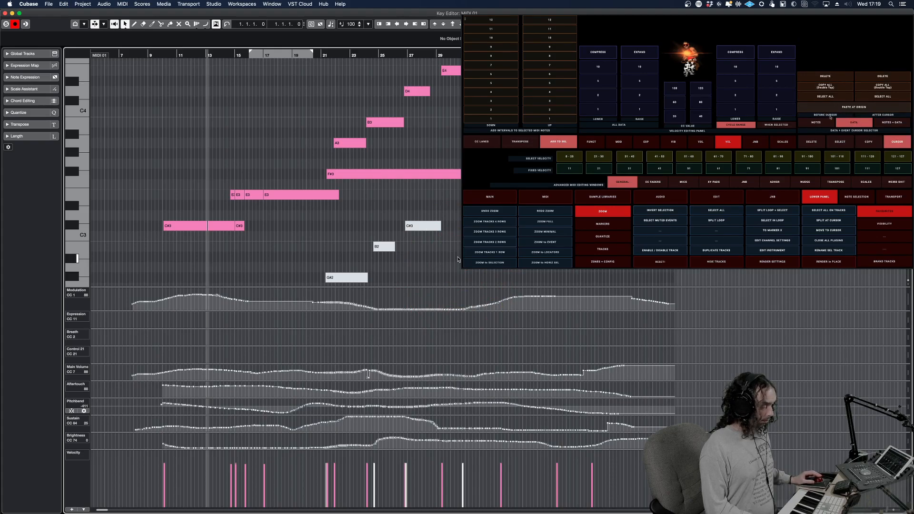
click(830, 77)
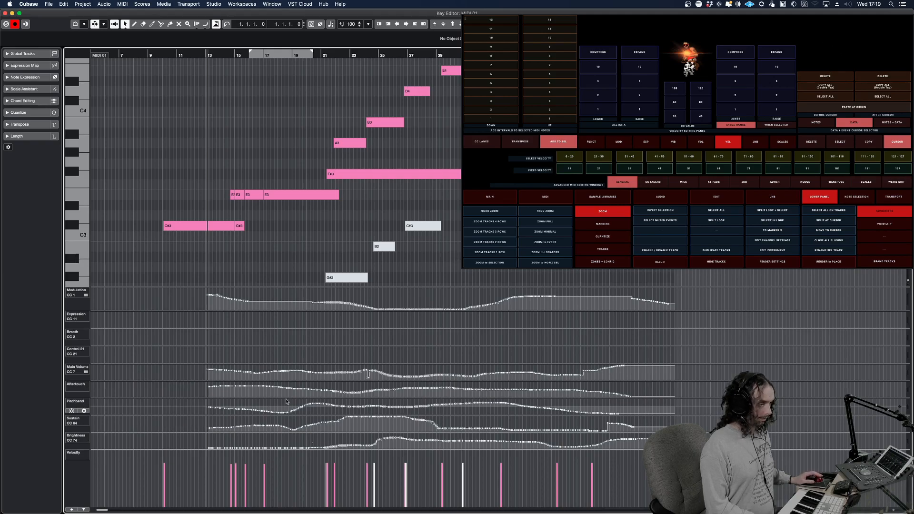
key(super+z)
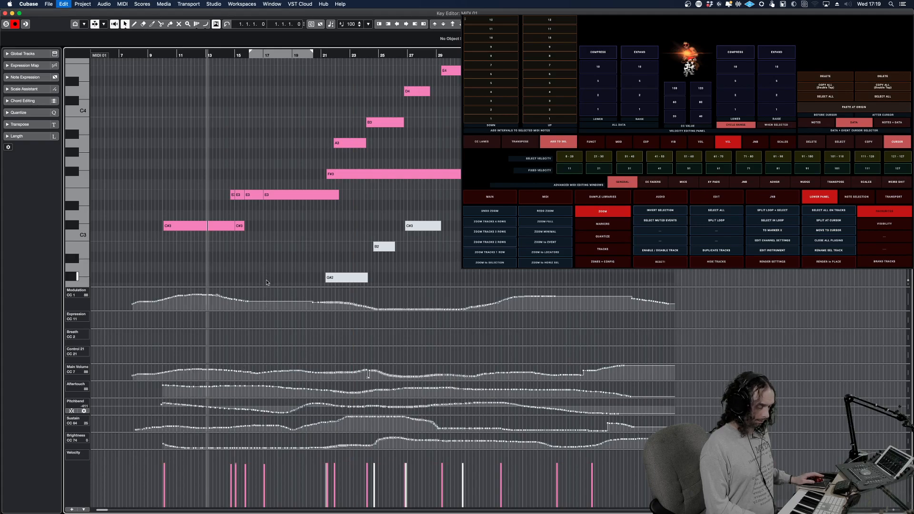
Delete the notes after a cursor position near bar 35 in Notes mode, and undo the deletion
alt+shift+click(485, 271)
alt+shift+click(520, 272)
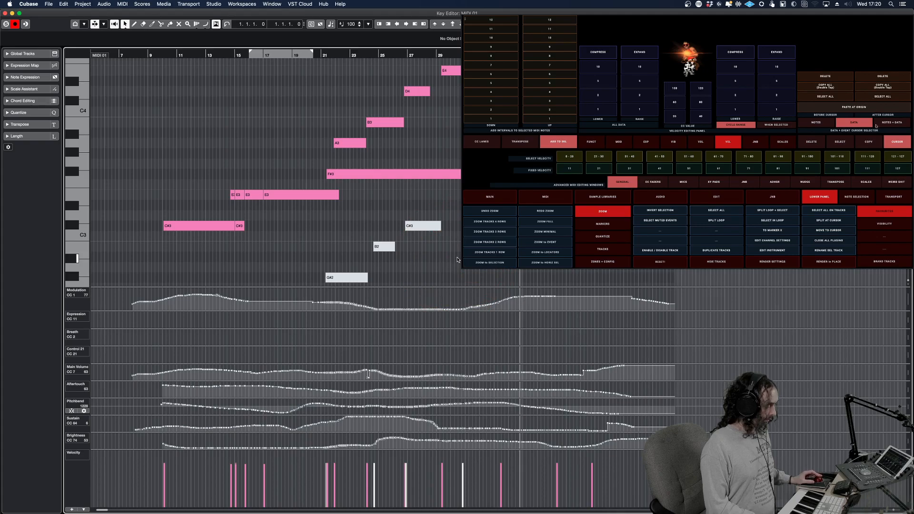
click(822, 123)
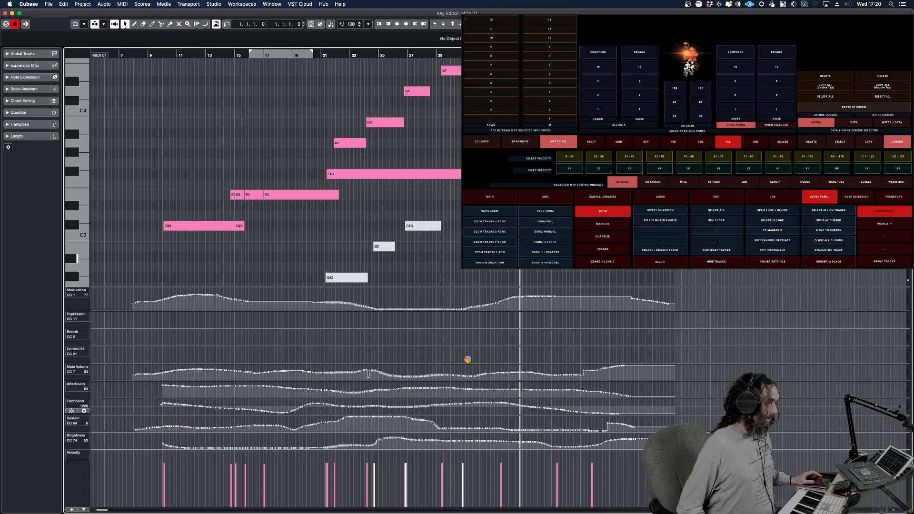
key(Delete)
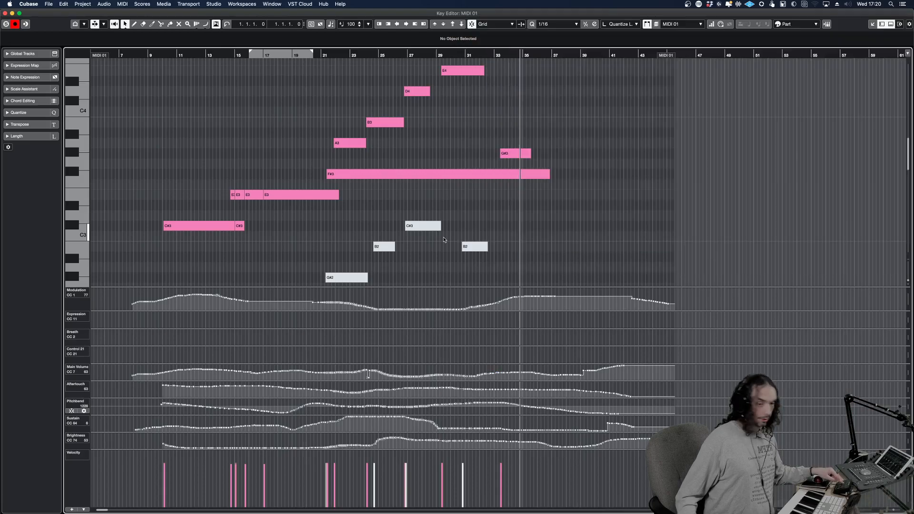
key(super+z)
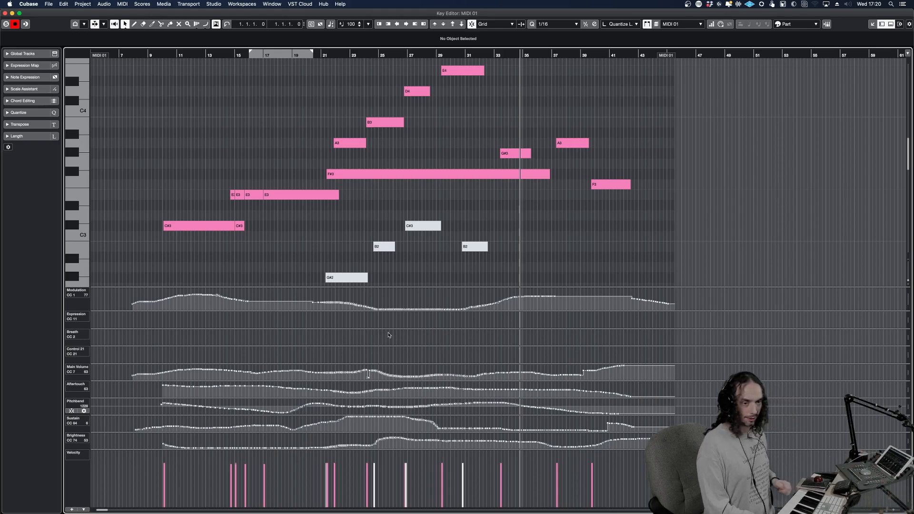
key(super+z)
key(super+shift+z)
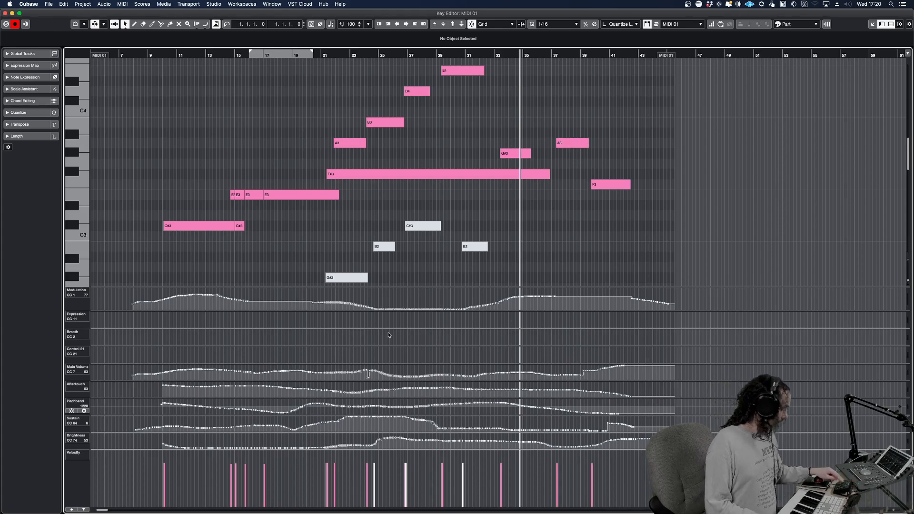
Show only the Modulation lane with the cursor between bars 10 and 11, and switch the value editing panel to modulation
drag(201, 267, 173, 268)
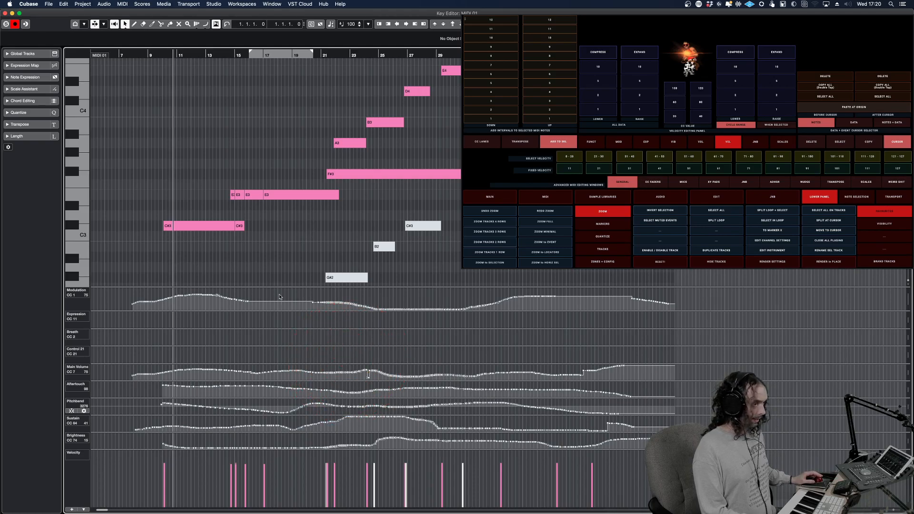
key(g)
key(h)
key(h)
key(h)
key(h)
key(h)
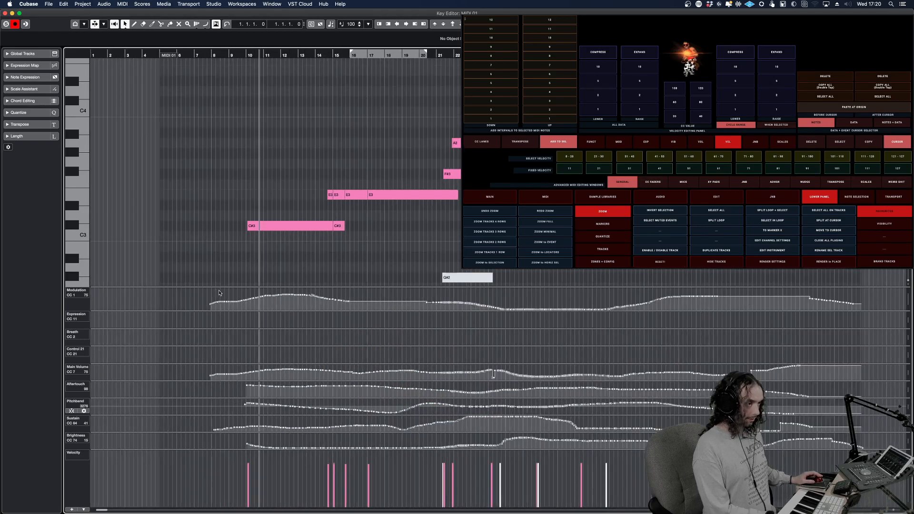
scroll(404, 270, down, 1)
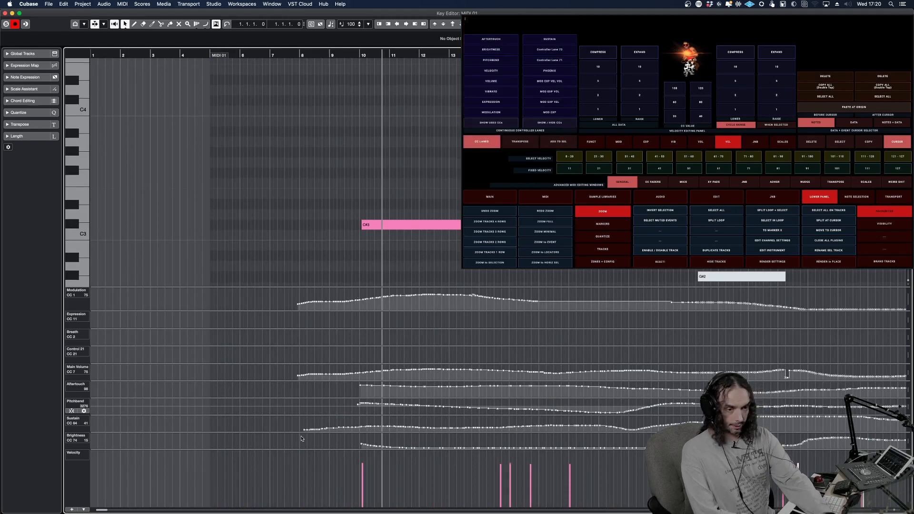
key(ctrl+alt+shift+m)
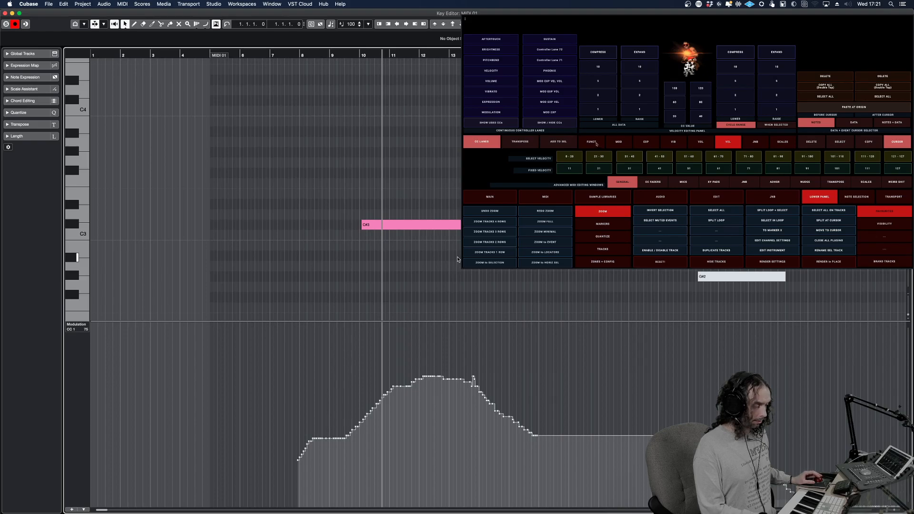
click(618, 142)
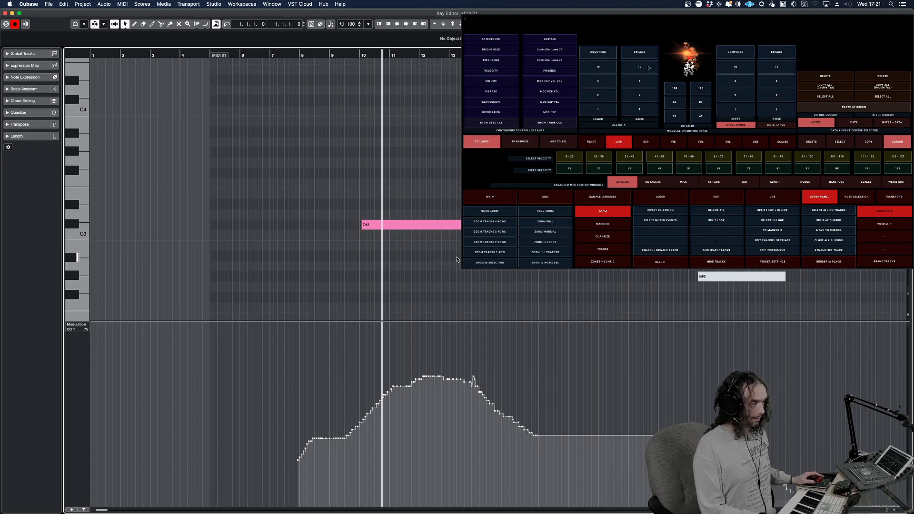
Raise all modulation data by 10 and lower it by 10 again
click(648, 68)
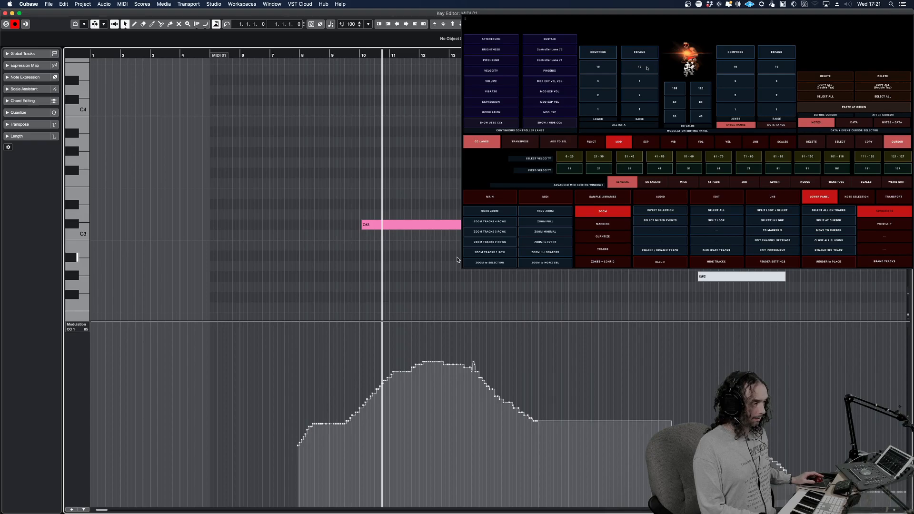
click(619, 71)
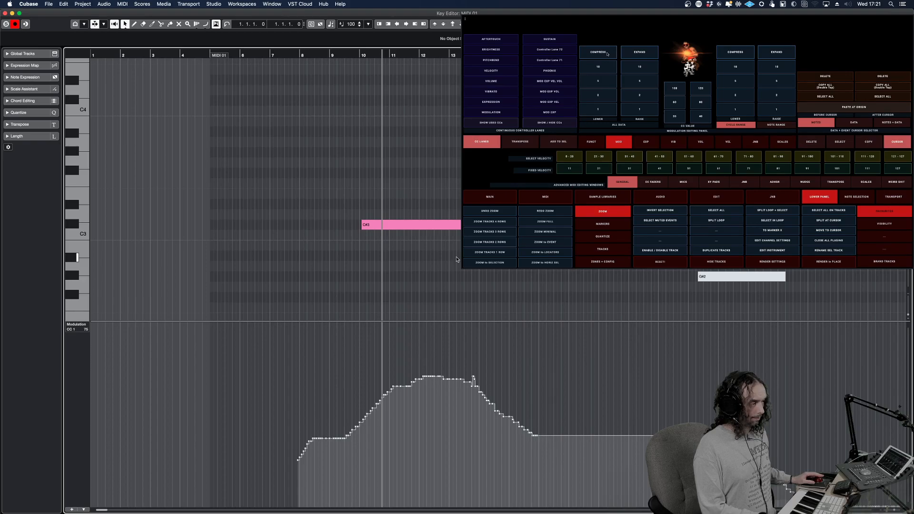
Compress all the part's modulation data five times and expand it twice
click(608, 54)
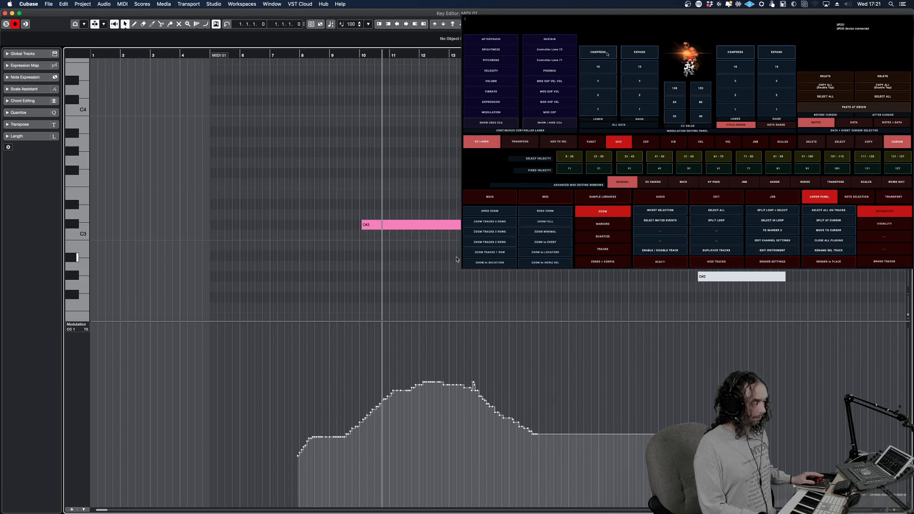
click(608, 54)
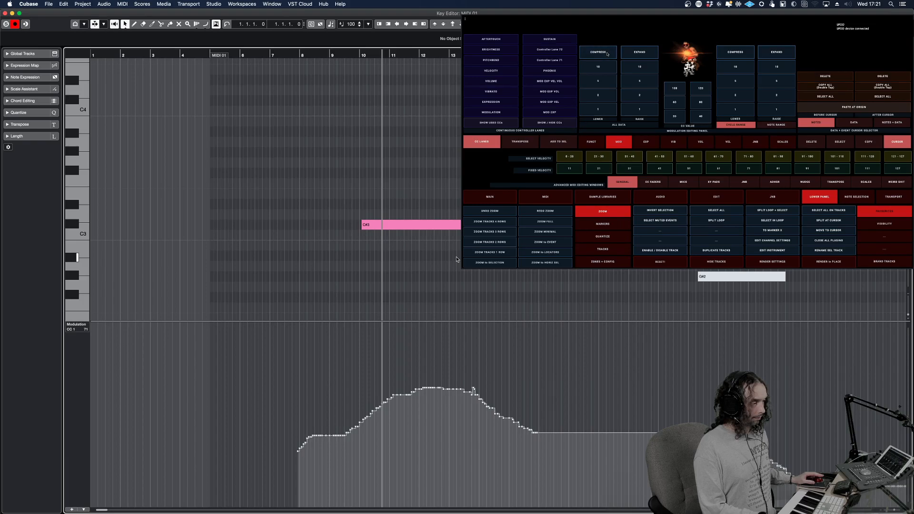
click(607, 54)
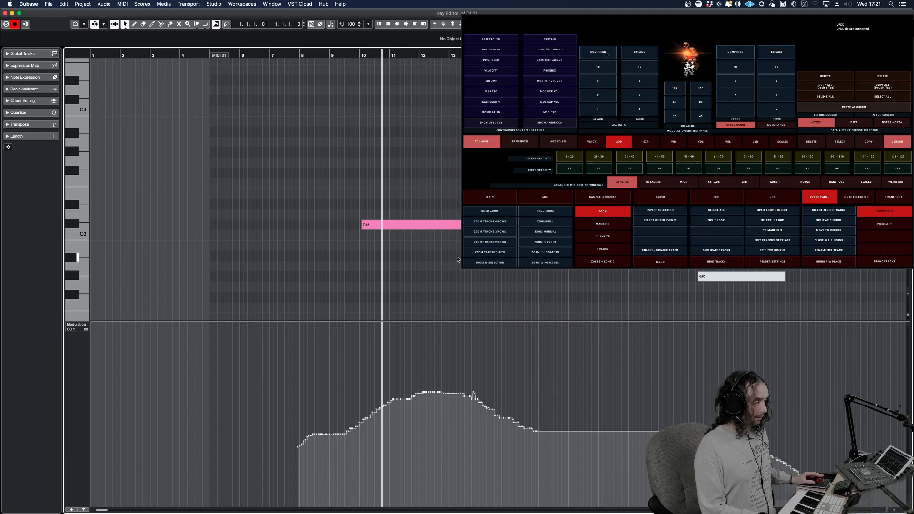
click(608, 54)
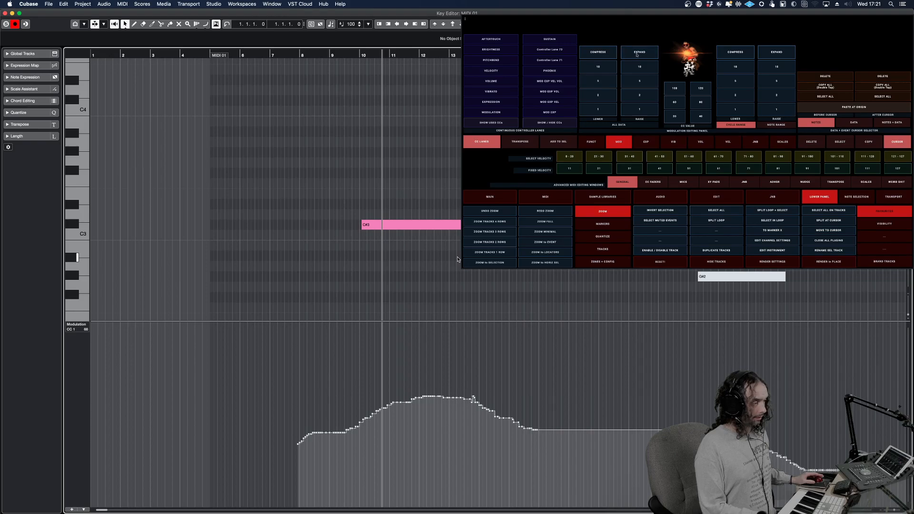
click(608, 54)
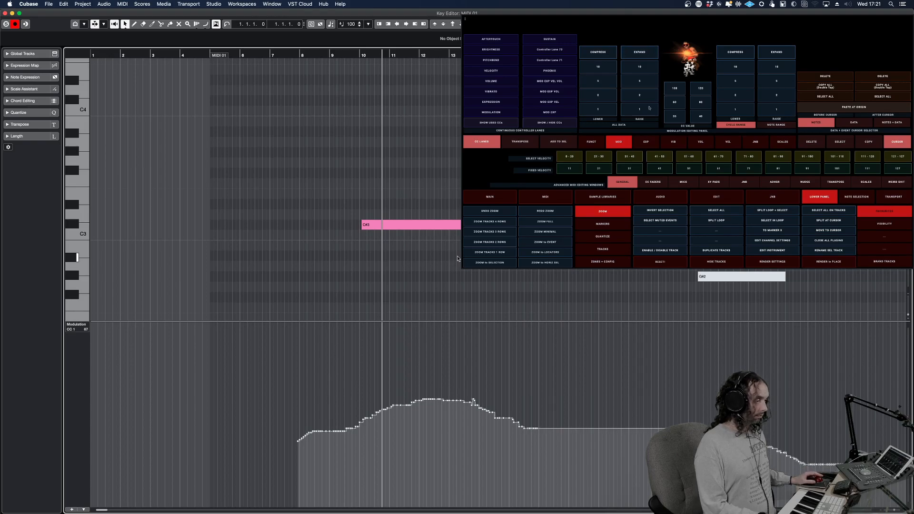
click(647, 55)
click(640, 53)
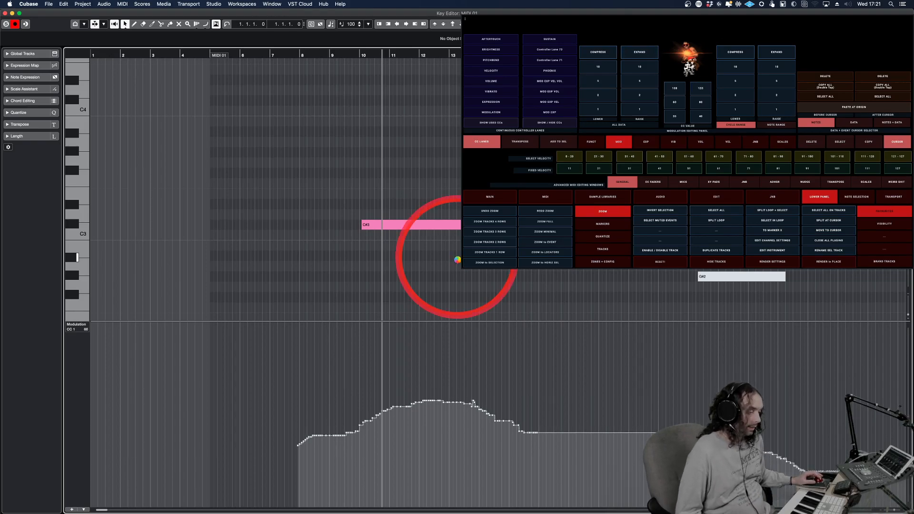
Show only the Expression controller lane, and bring back all used controller lanes with the part's notes zoomed out
click(499, 103)
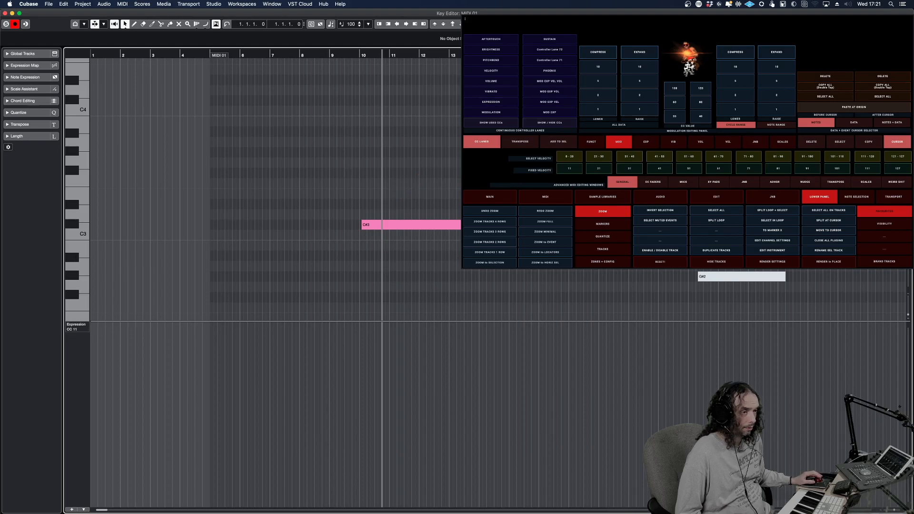
key(g)
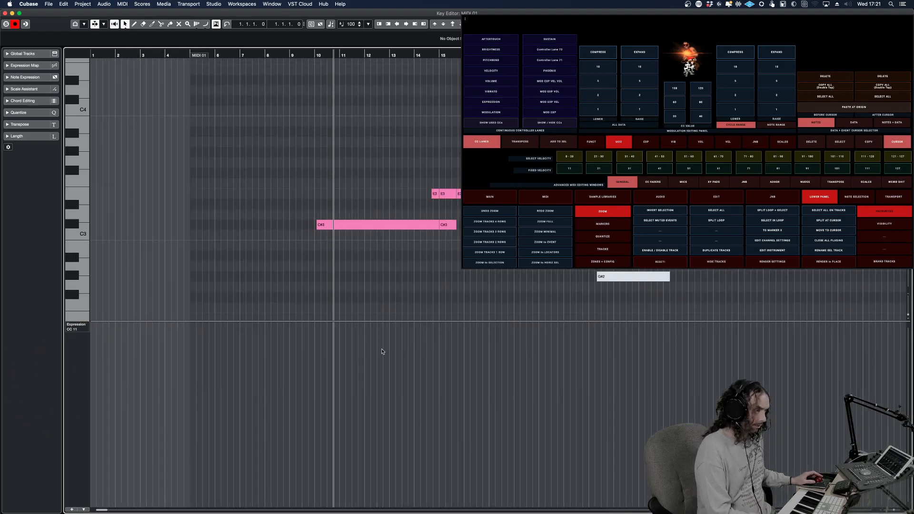
key(g)
key(g)
key(g)
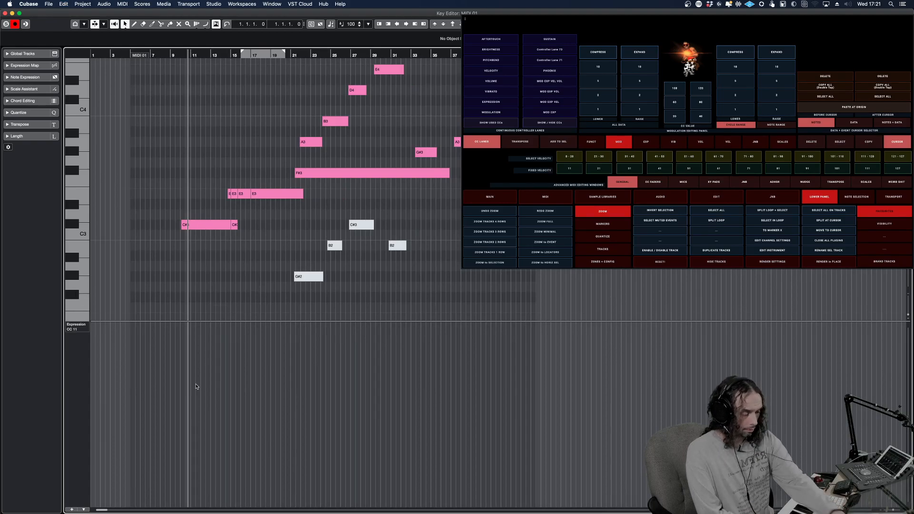
key(ctrl+shift+u)
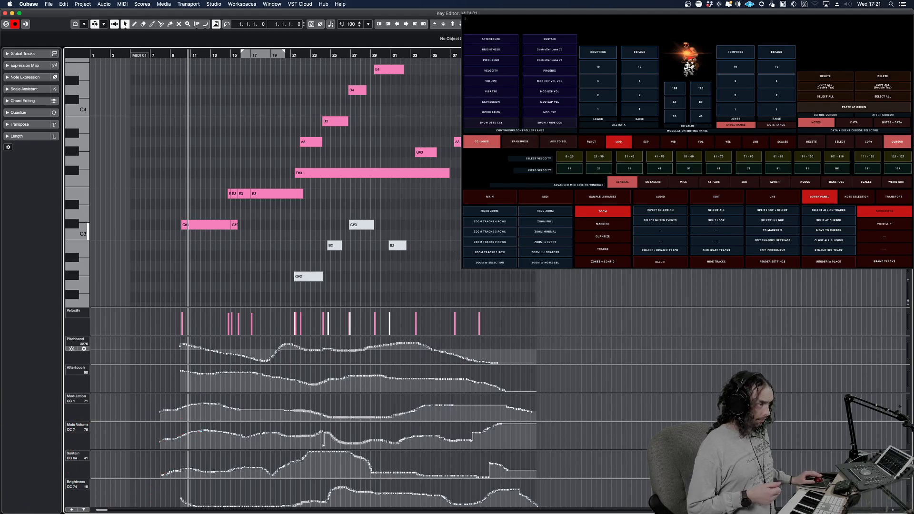
Return to the project and open the scs - VLN1 Perf Leg track's Kontakt instrument beside the touch controller's CC Faders panel
key(Return)
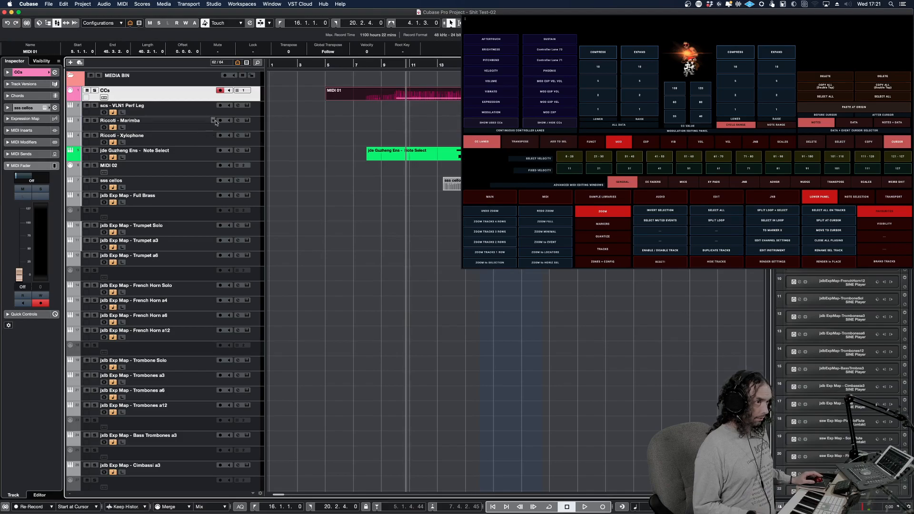
click(230, 113)
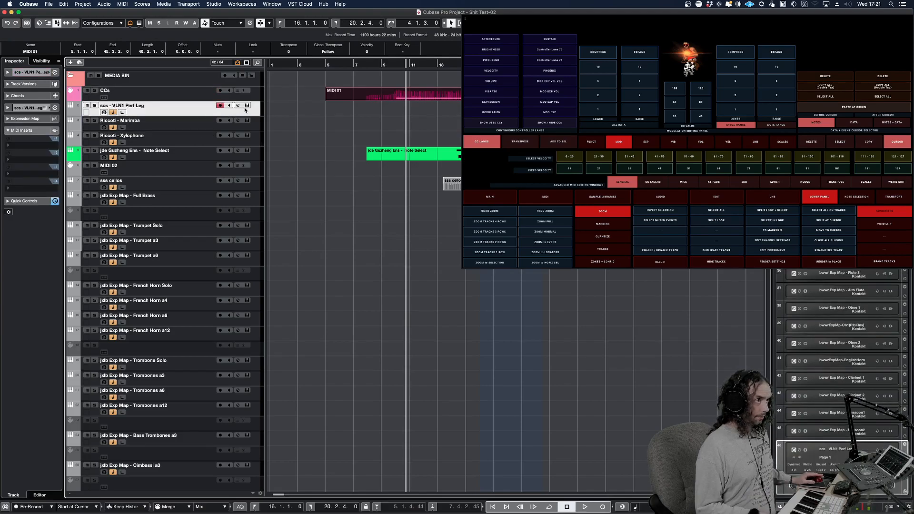
key(alt+shift+e)
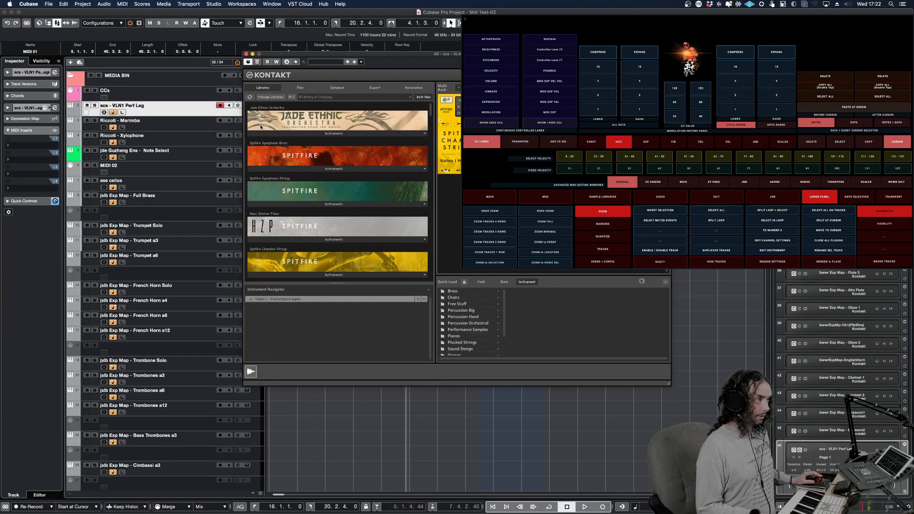
drag(474, 58, 242, 98)
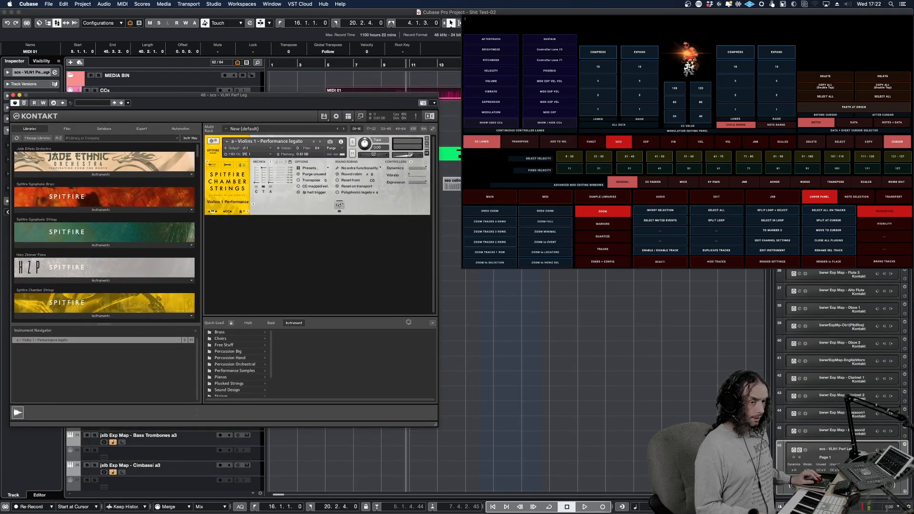
click(656, 183)
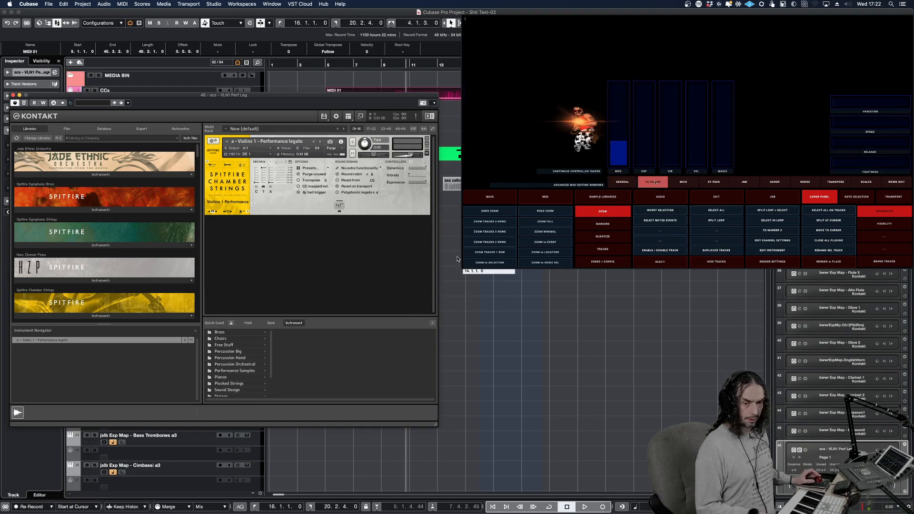
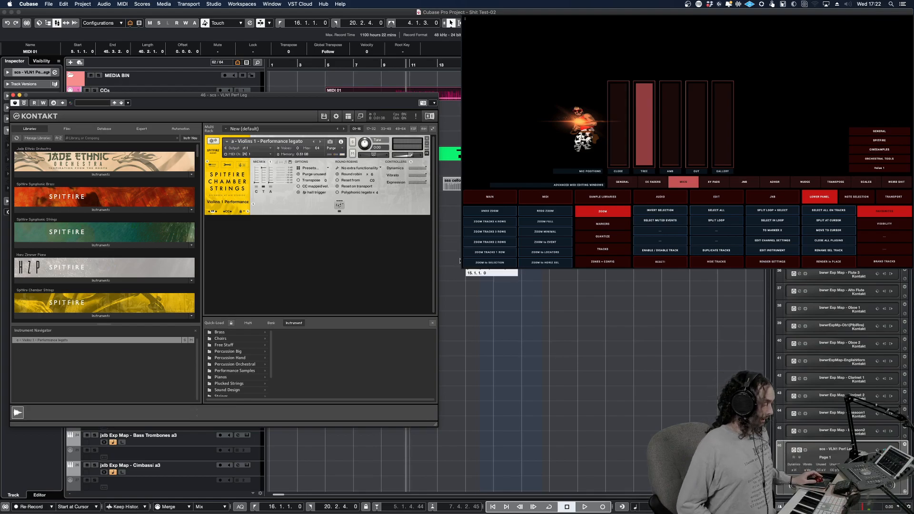
Look through the controller's XY Pads, Mics, CC Faders and General MIDI editing windows, finishing on XY Pads
click(719, 185)
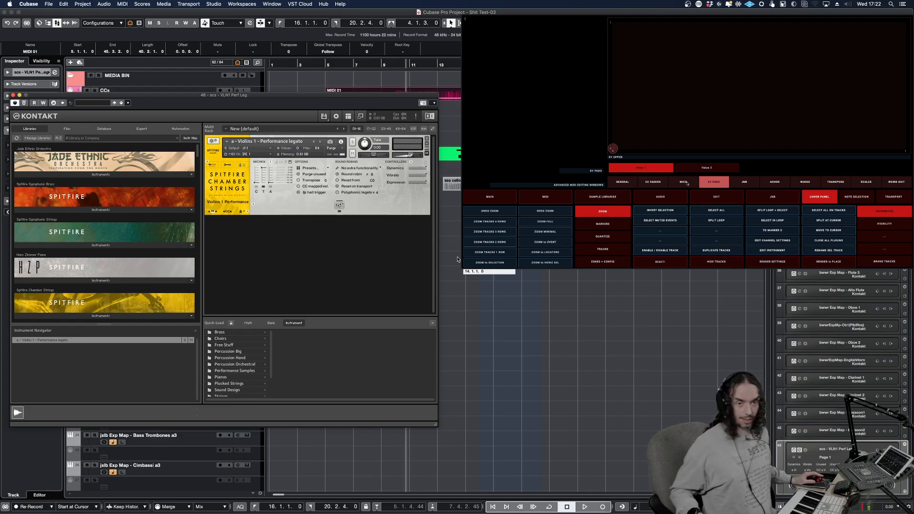
click(683, 182)
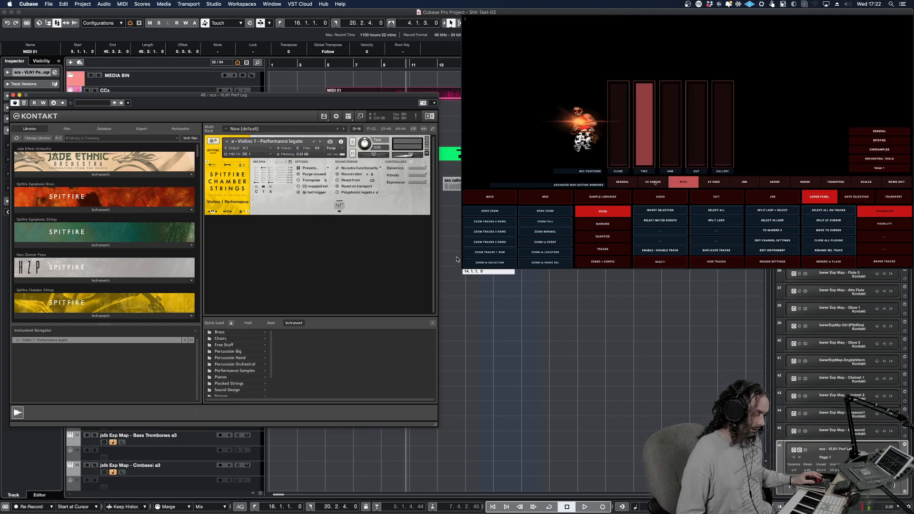
click(653, 182)
click(623, 182)
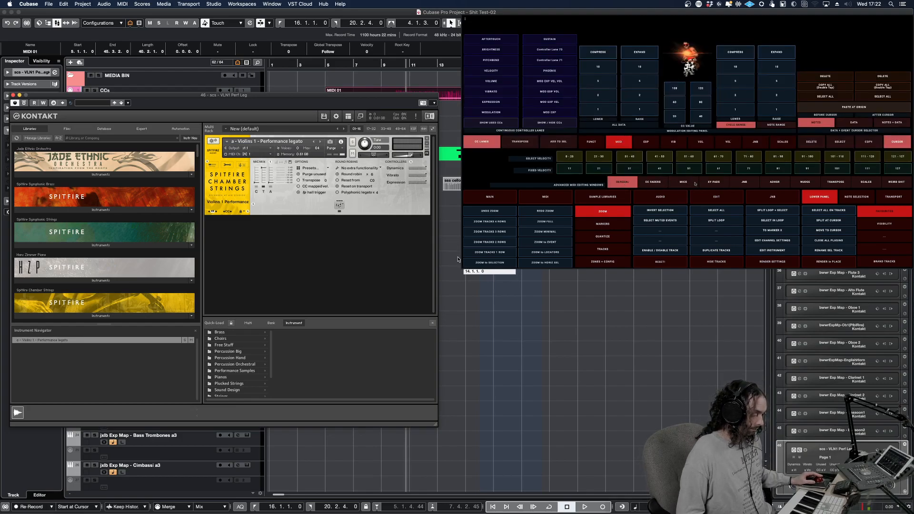
click(683, 182)
click(714, 182)
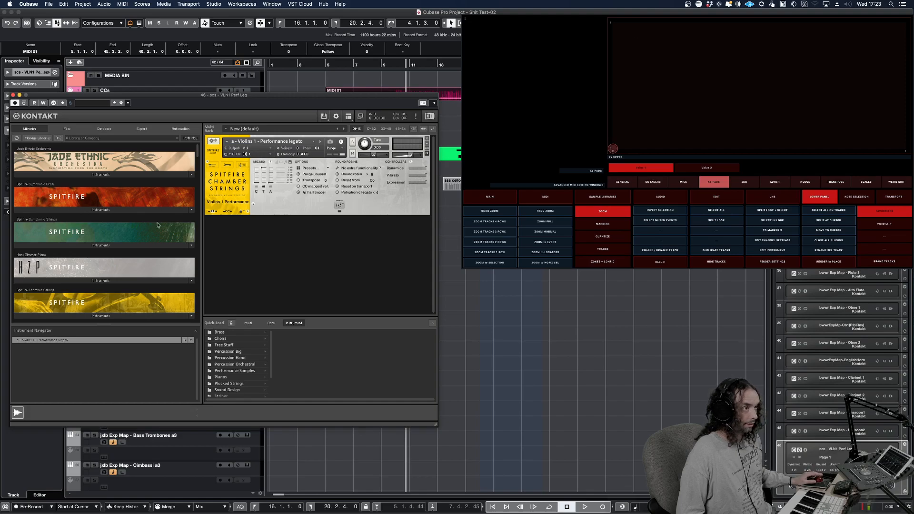
Close the Kontakt instrument window and open the jde Guzheng Ens - Note Select part in the Key Editor
drag(117, 102, 225, 132)
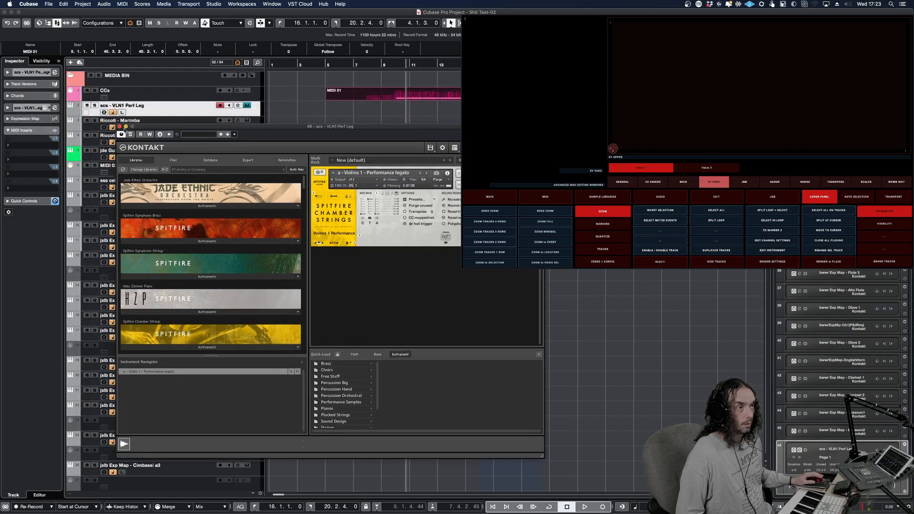
click(120, 127)
double_click(405, 153)
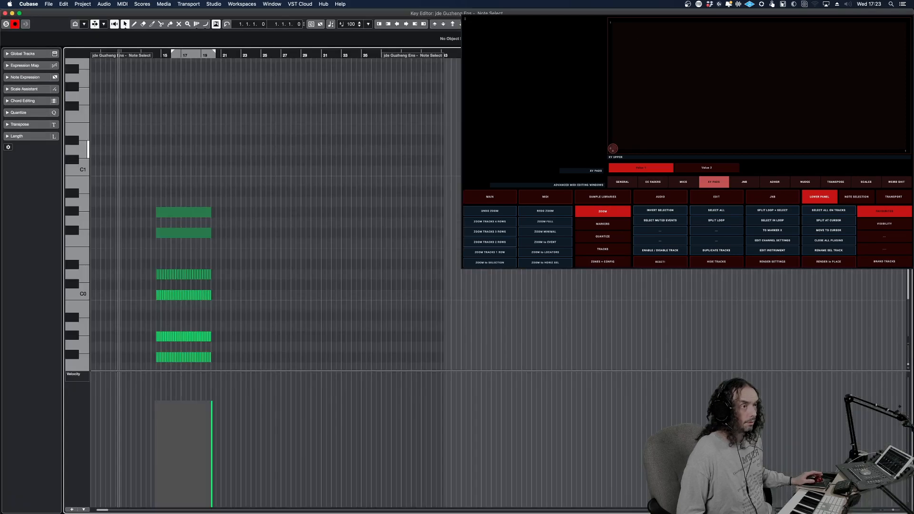
click(160, 203)
Move the left locator to just before bar 15, near the start of the Guzheng part's notes
key(h)
key(h)
key(h)
key(h)
key(h)
key(h)
key(h)
key(h)
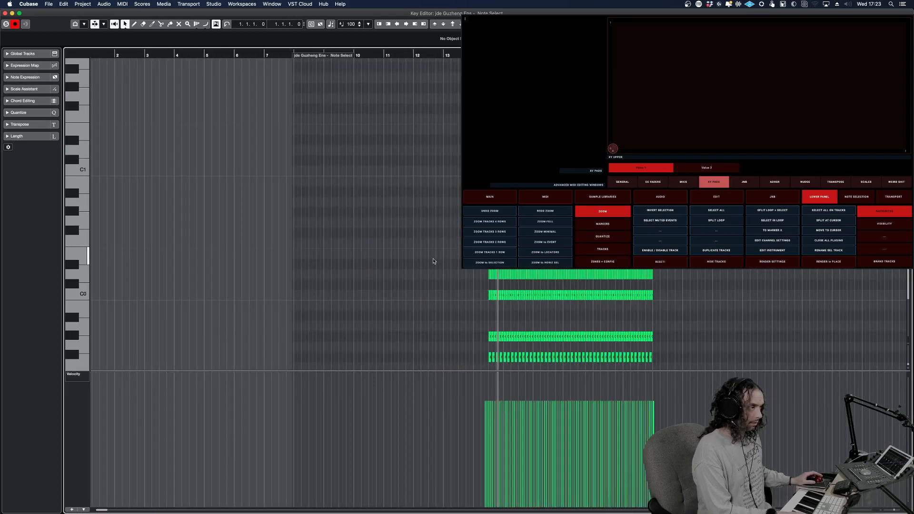
key(h)
key(h)
key(h)
key(h)
scroll(830, 368, down, 5)
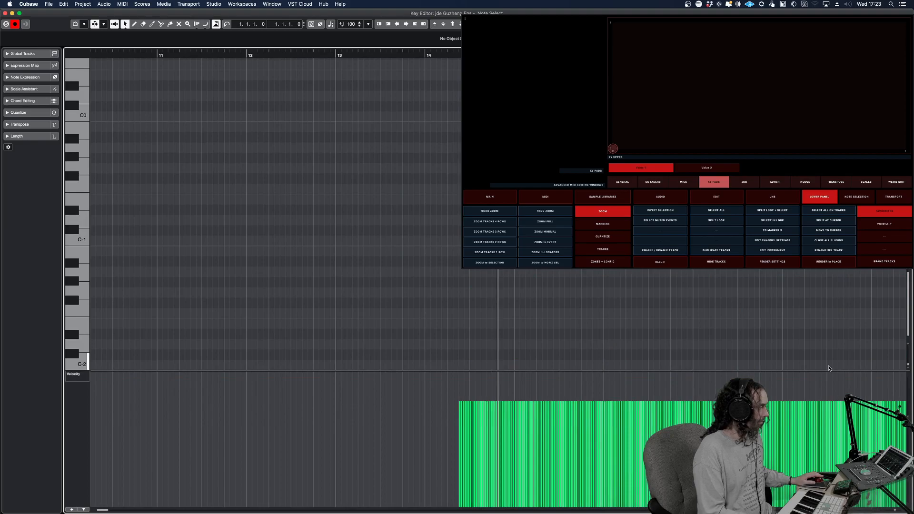
scroll(877, 510, right, 3)
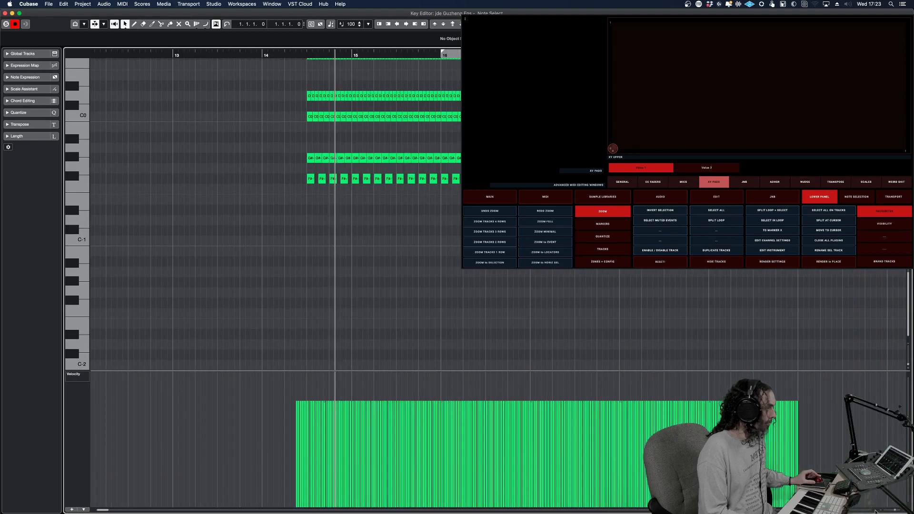
drag(442, 51, 341, 51)
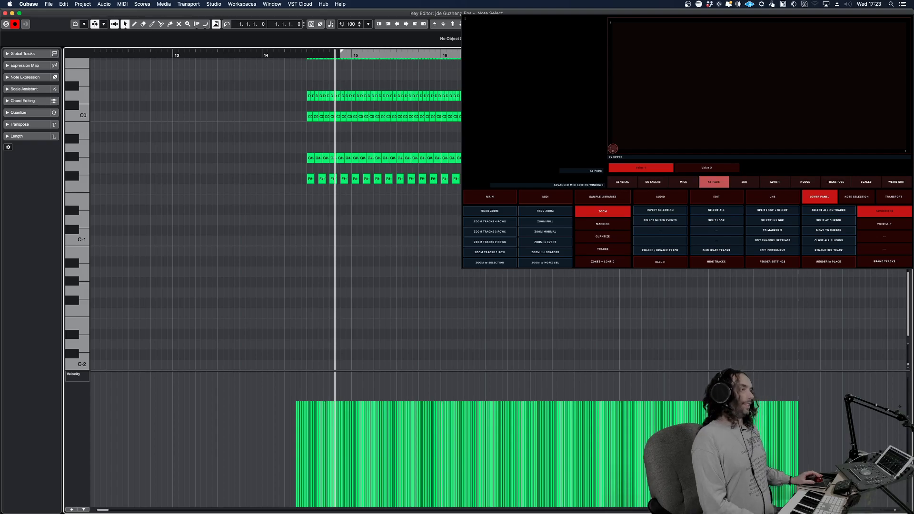
Select single notes from the different pitch rows one after another, from G#-1 up to G#0, and clear the selection
scroll(500, 223, up, 5)
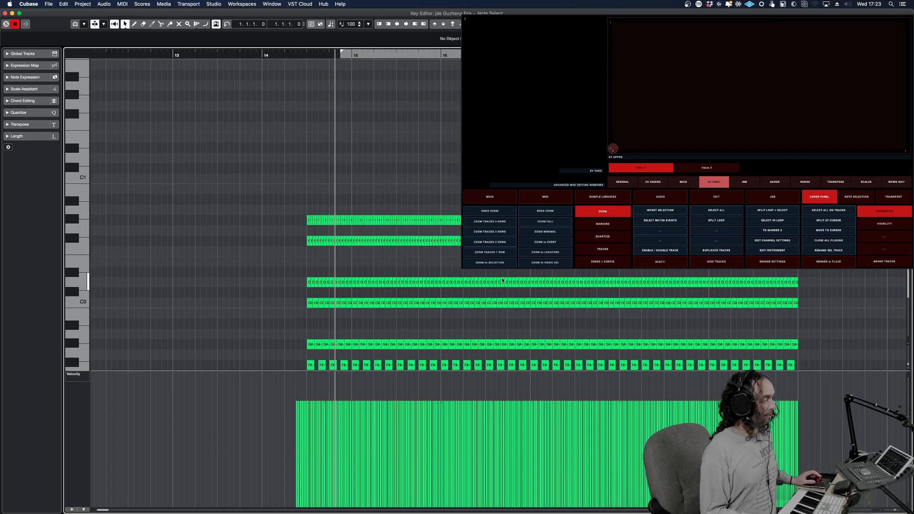
scroll(503, 281, down, 5)
drag(907, 296, 909, 272)
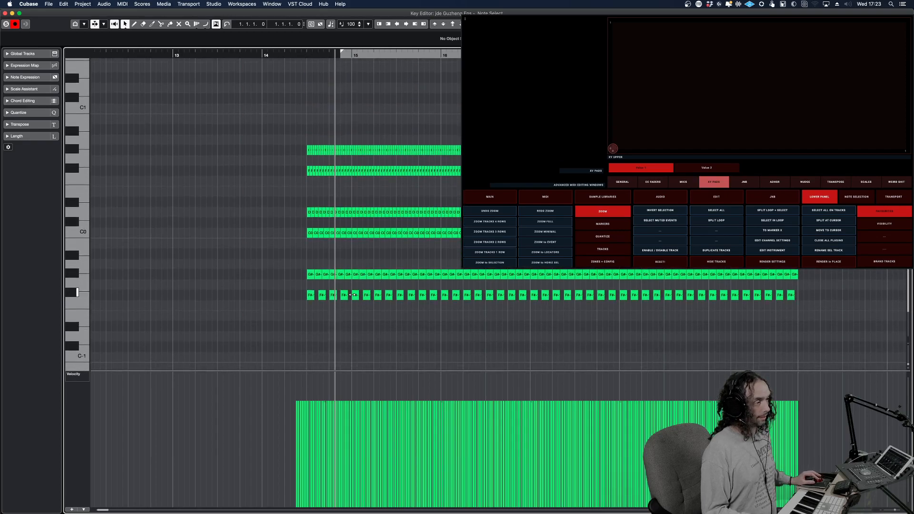
click(378, 275)
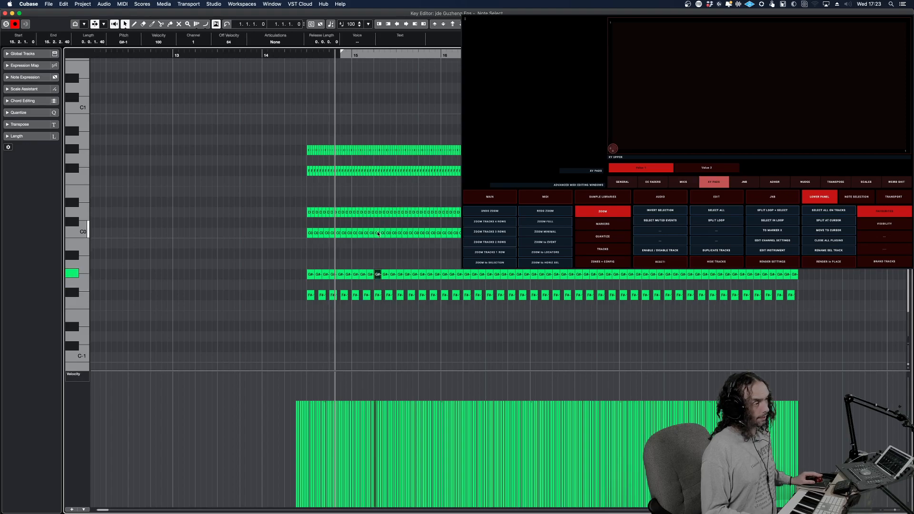
click(379, 233)
click(379, 212)
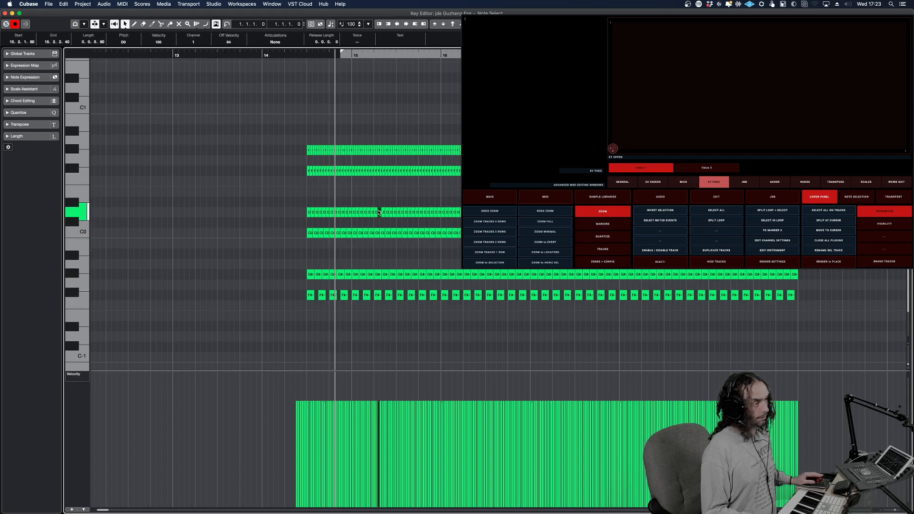
click(385, 174)
click(385, 150)
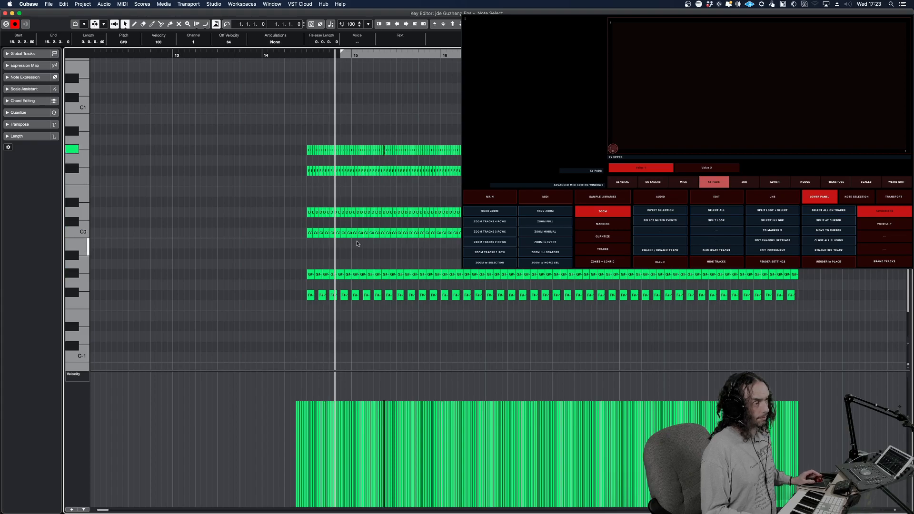
click(305, 318)
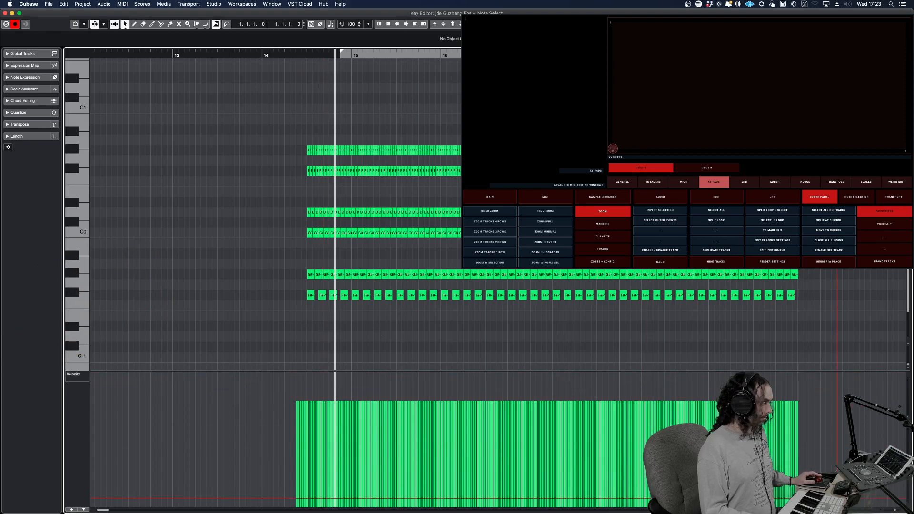
Using the note selection panel, select the notes on the first sixteenth of every bar in the event, followed by the second sixteenth
click(877, 511)
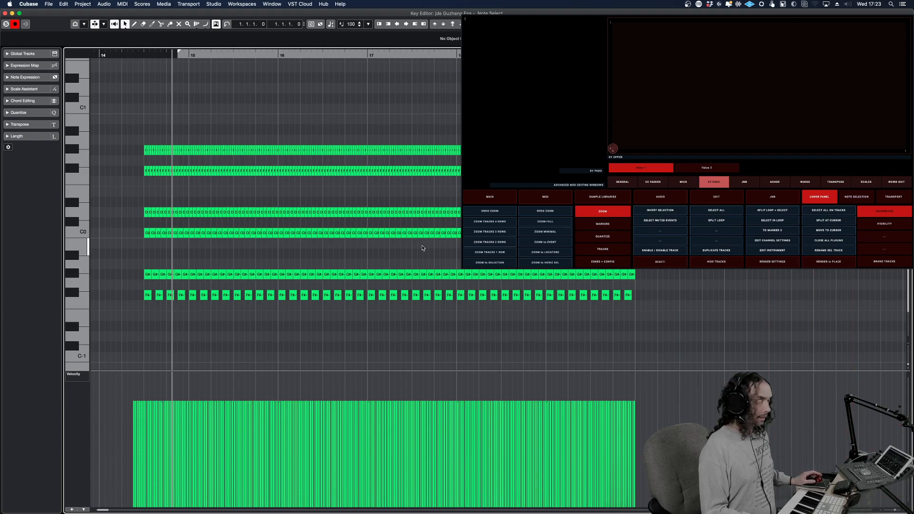
click(875, 511)
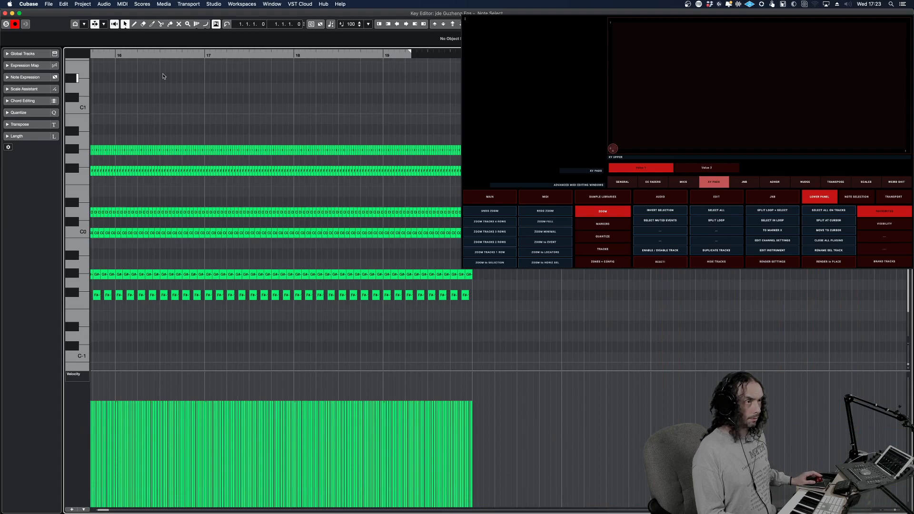
drag(96, 54, 89, 55)
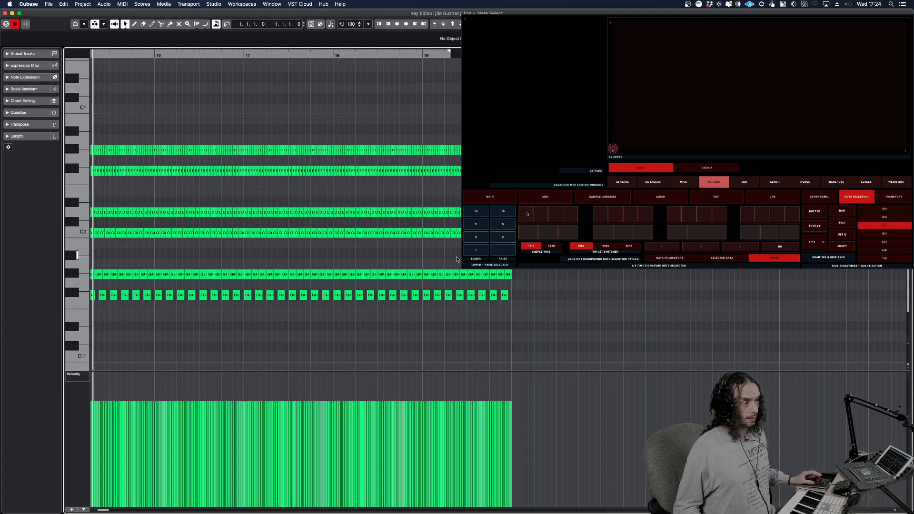
click(527, 214)
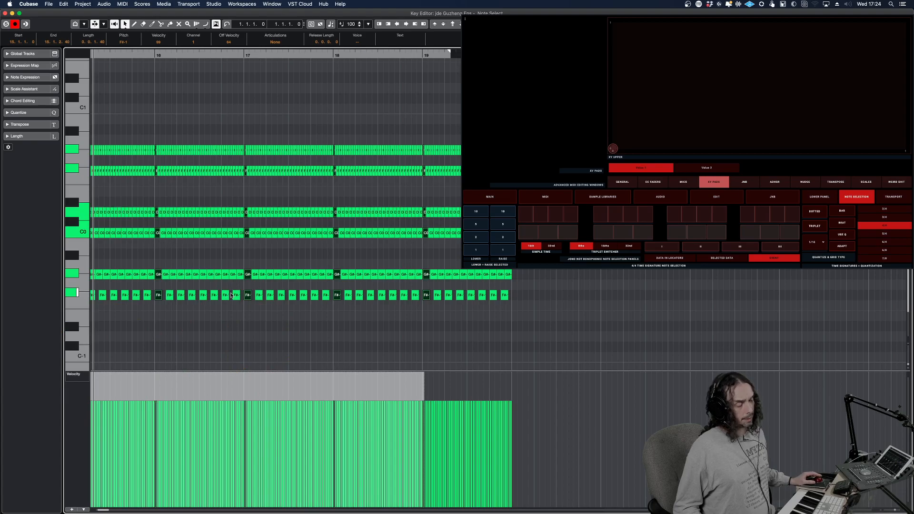
mouse_move(253, 259)
mouse_down()
mouse_move(237, 261)
mouse_move(318, 278)
mouse_move(237, 257)
mouse_up()
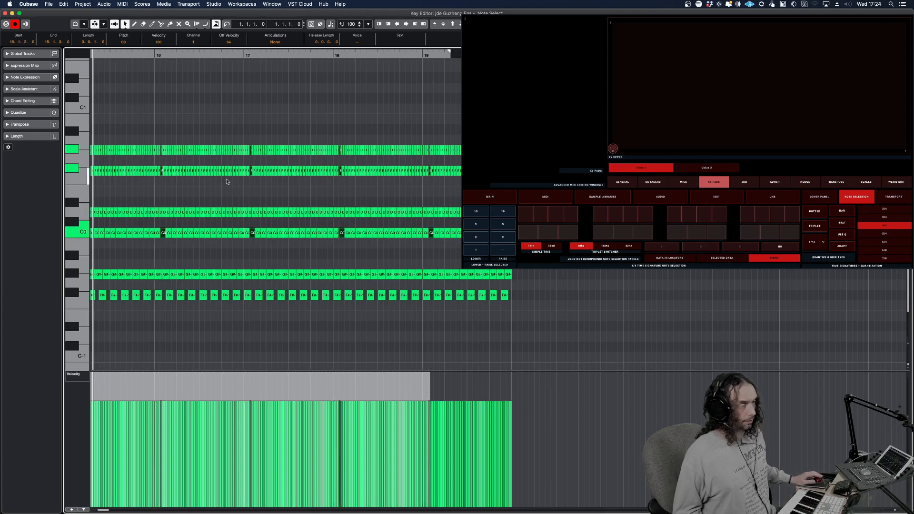
click(296, 249)
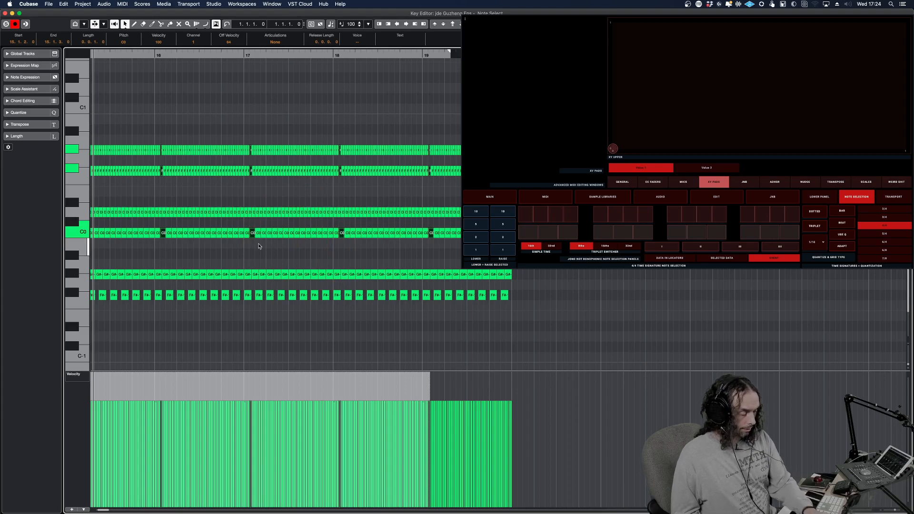
Advance the every-bar note selection one sixteenth at a time, from the third sixteenth of beat 1 through the fourth of beat 2, and deselect everything
key(Right)
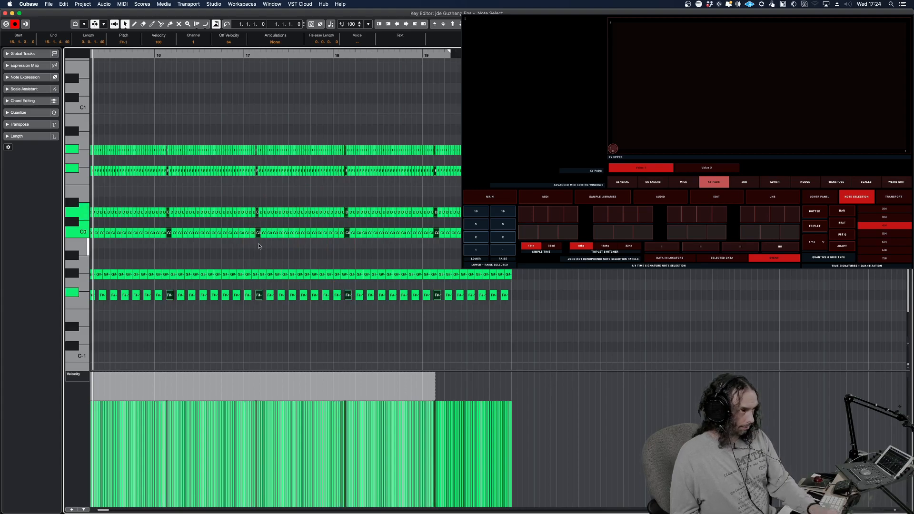
key(Right)
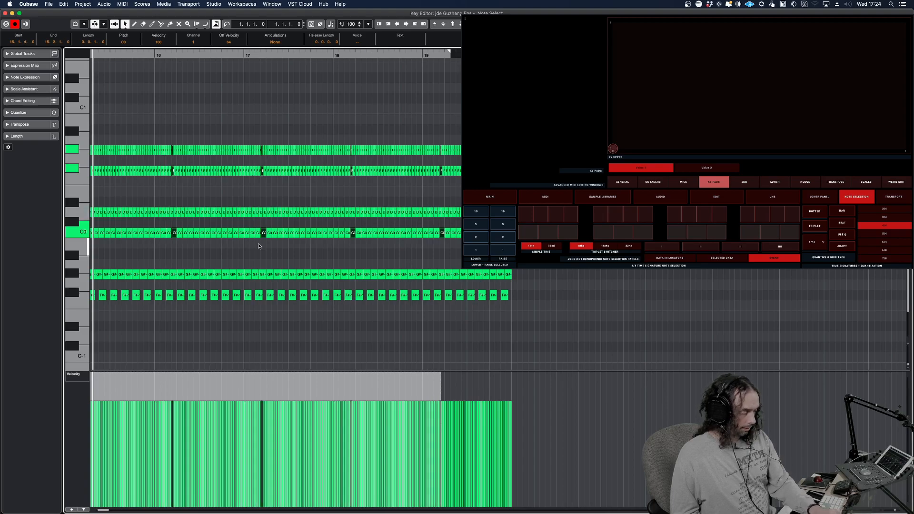
key(Right)
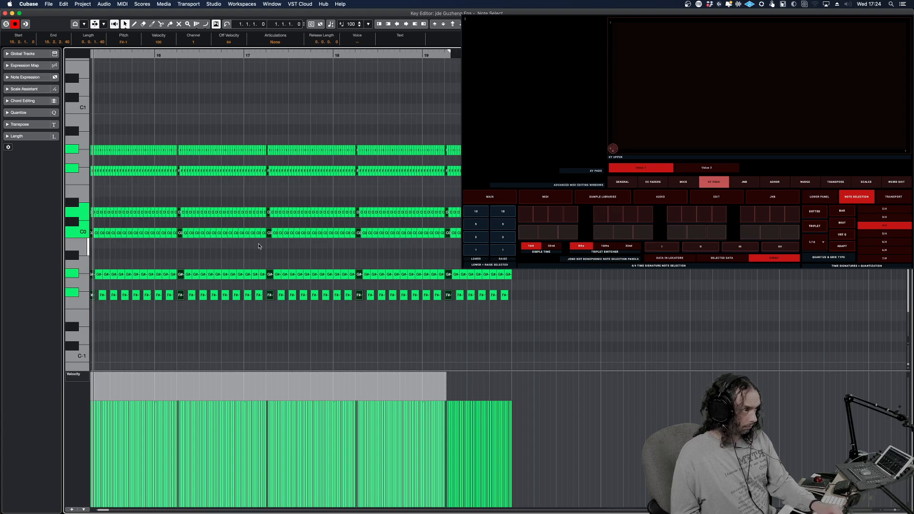
key(Right)
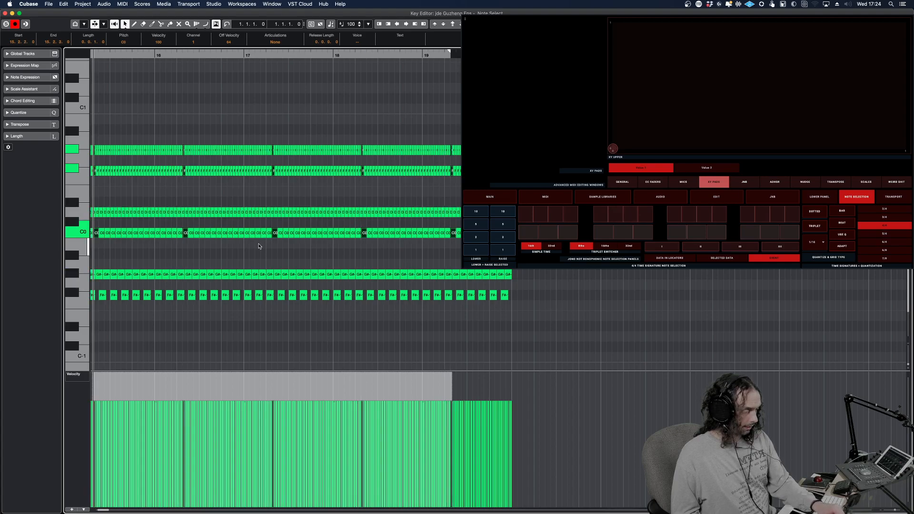
key(Right)
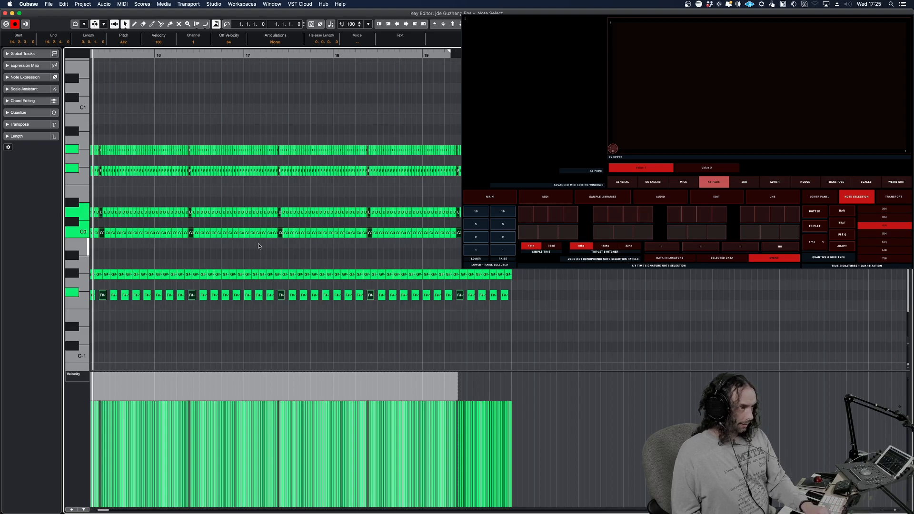
key(Right)
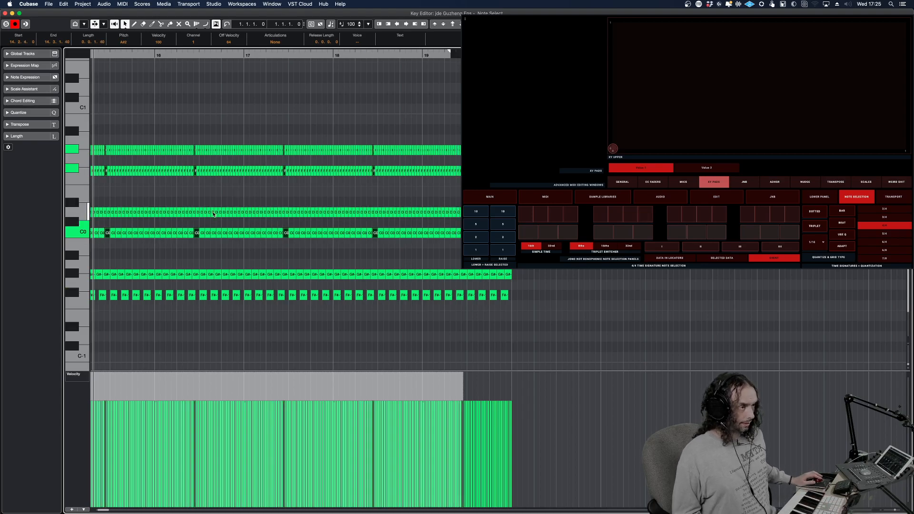
click(207, 264)
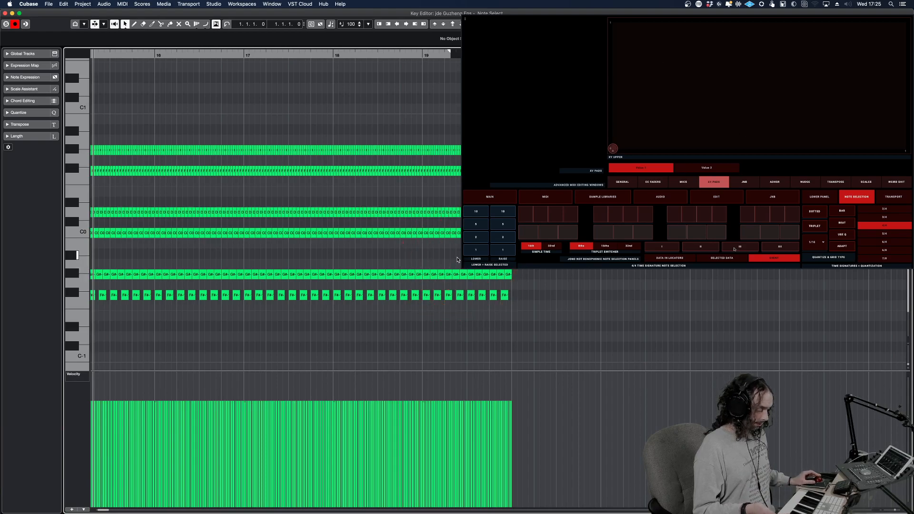
Limit the note selection to Data in Locators and set the locators from bar 16 to bar 18
click(679, 259)
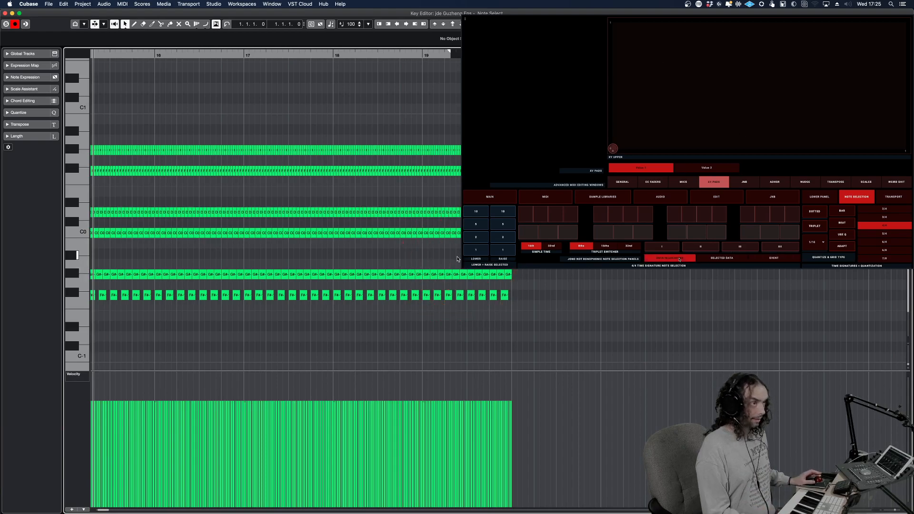
super+click(157, 55)
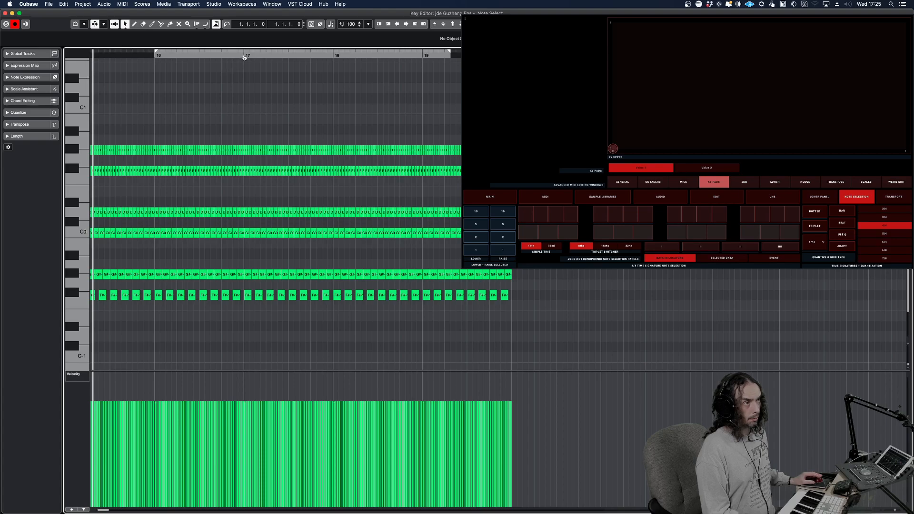
alt+click(335, 56)
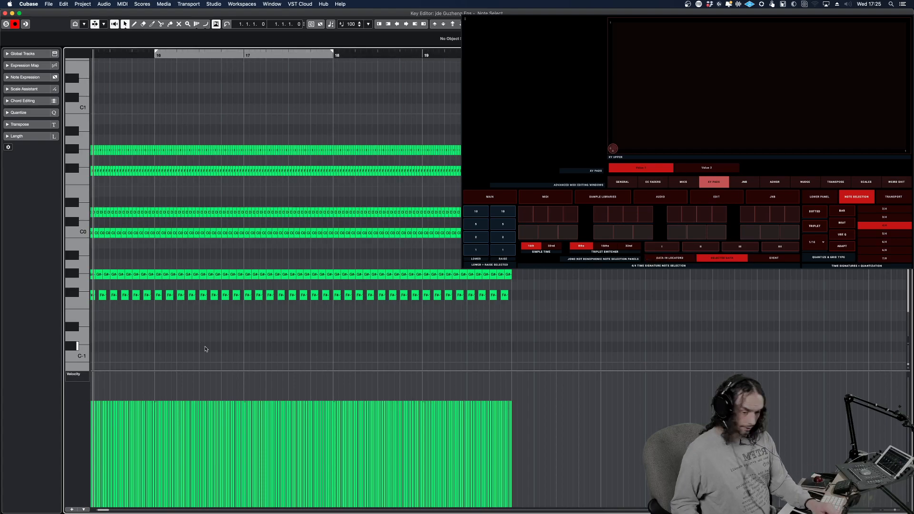
click(454, 256)
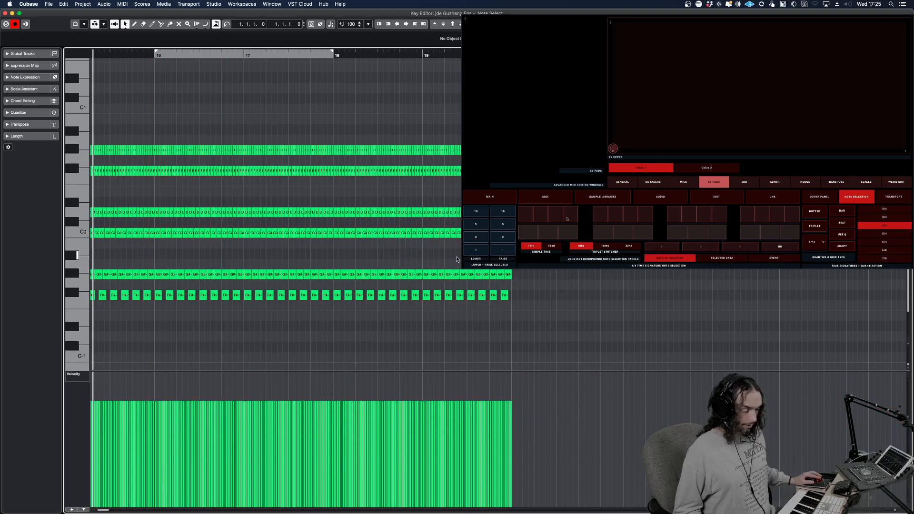
Select the first-sixteenth notes of each bar within the locators, followed by the second-sixteenth notes
click(528, 213)
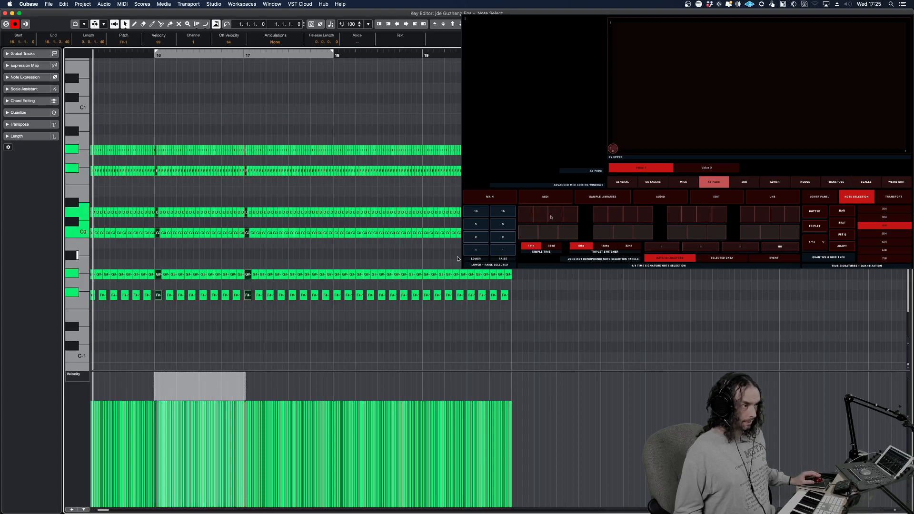
click(553, 217)
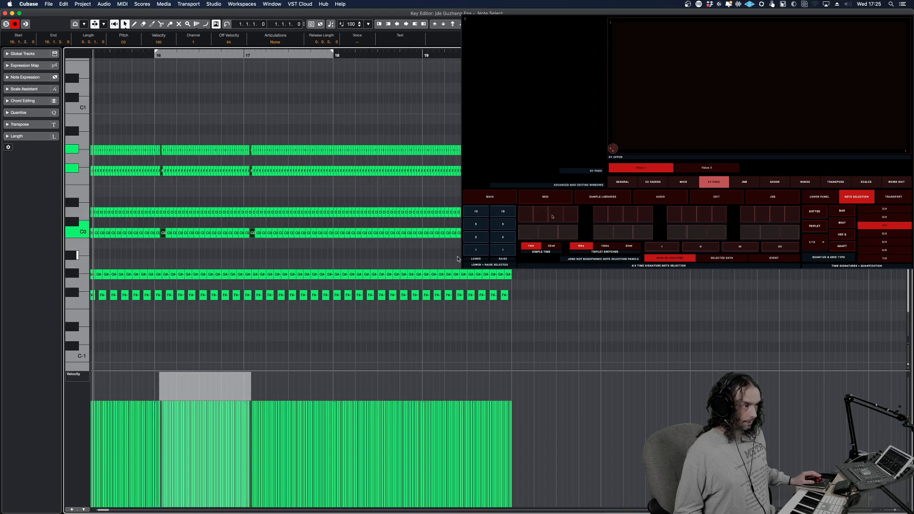
Select the first sixteenth of beat 2 in each bar within the locators, followed by the first sixteenth of every bar in the Event
click(607, 219)
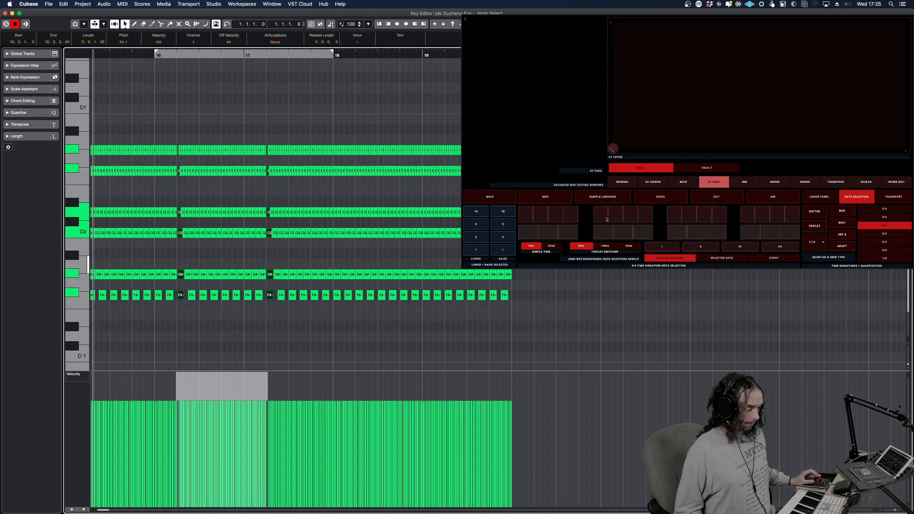
click(751, 257)
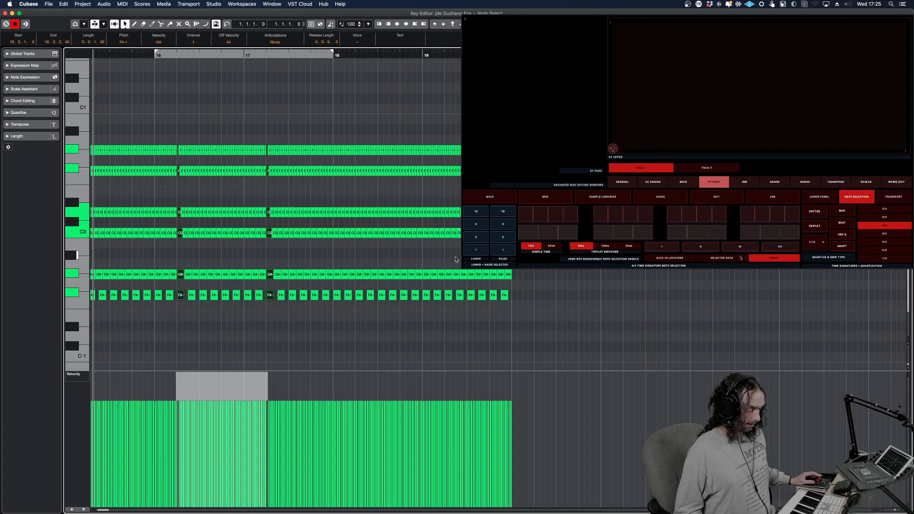
click(526, 215)
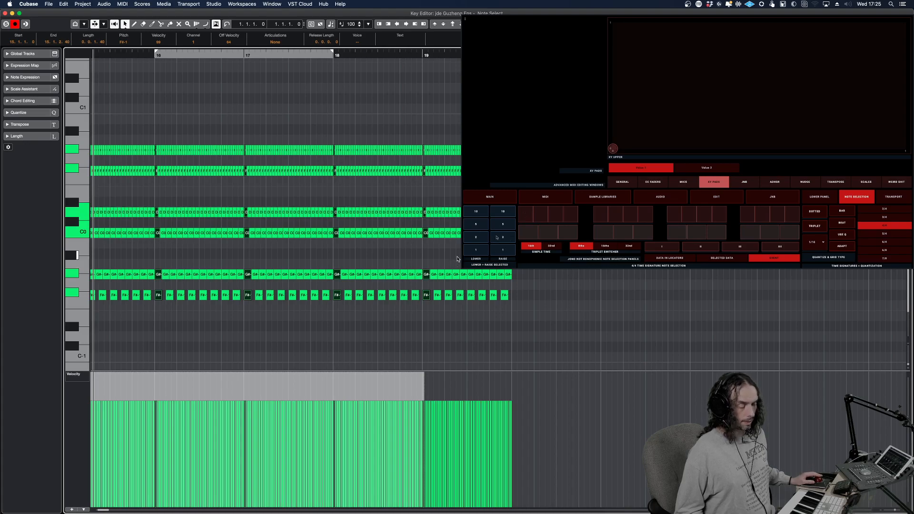
Raise the velocity of the selected first-sixteenth notes to 114
click(504, 213)
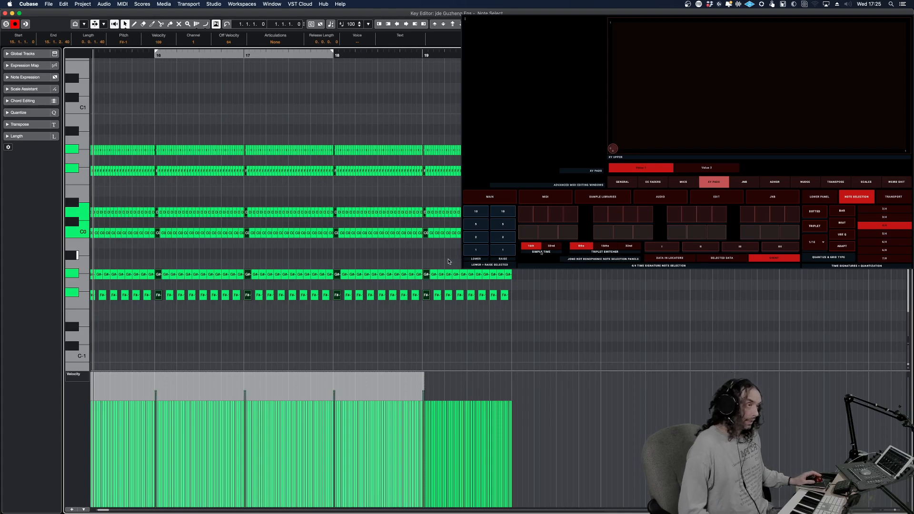
click(503, 225)
click(175, 353)
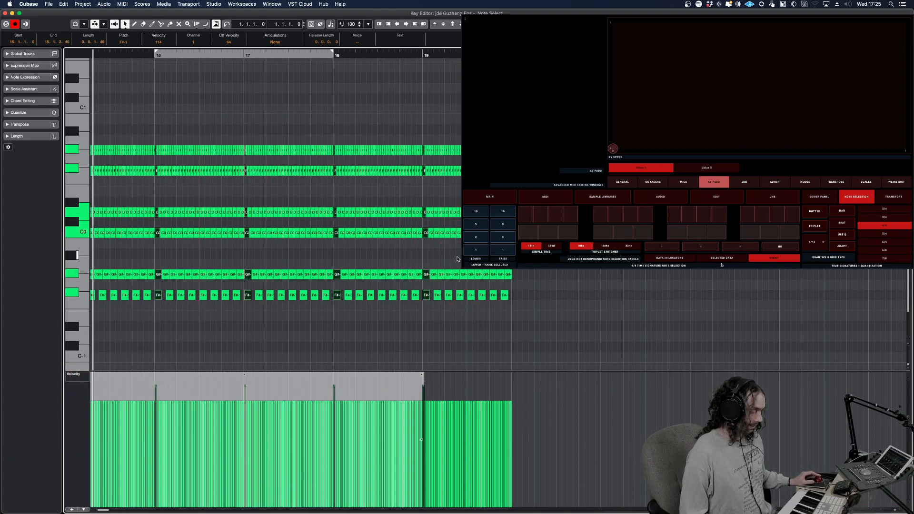
Limit the note selection to Selected Data and narrow a freehand selection from early bar 17 to bar 19 to one rhythmic position per bar
click(235, 337)
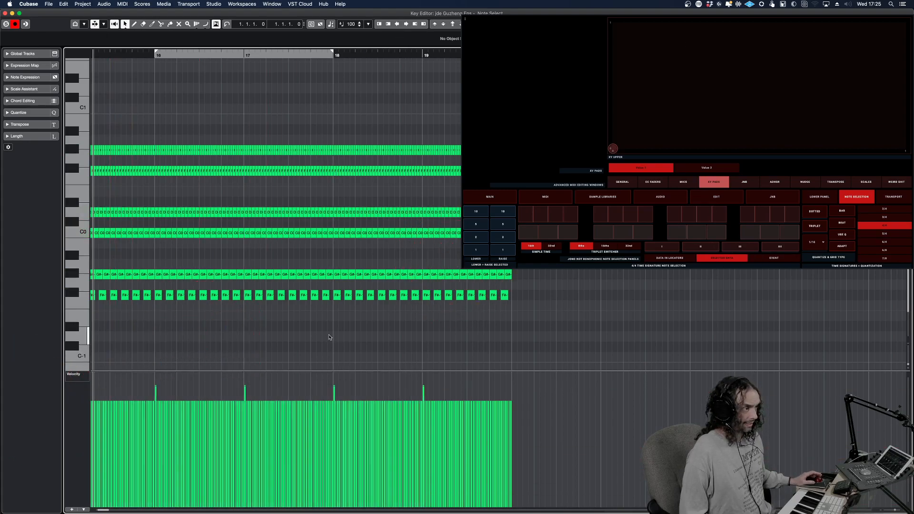
drag(454, 327, 262, 120)
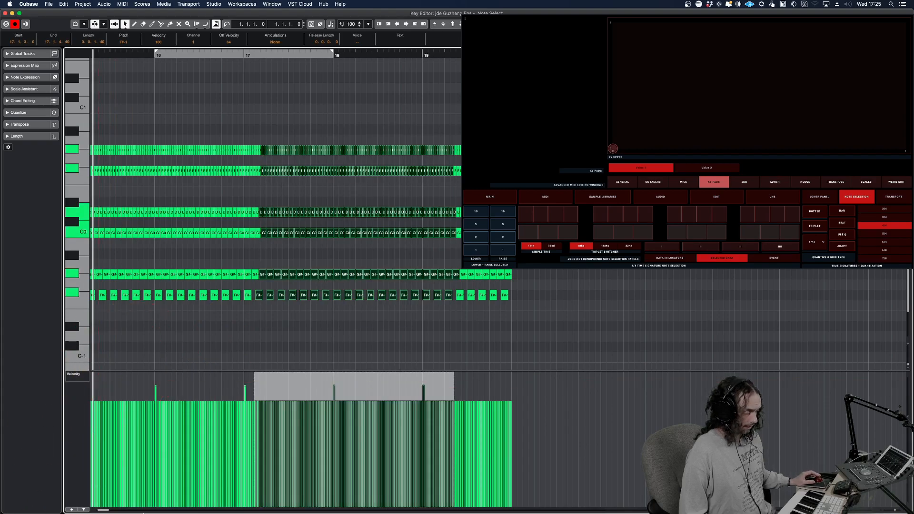
click(527, 210)
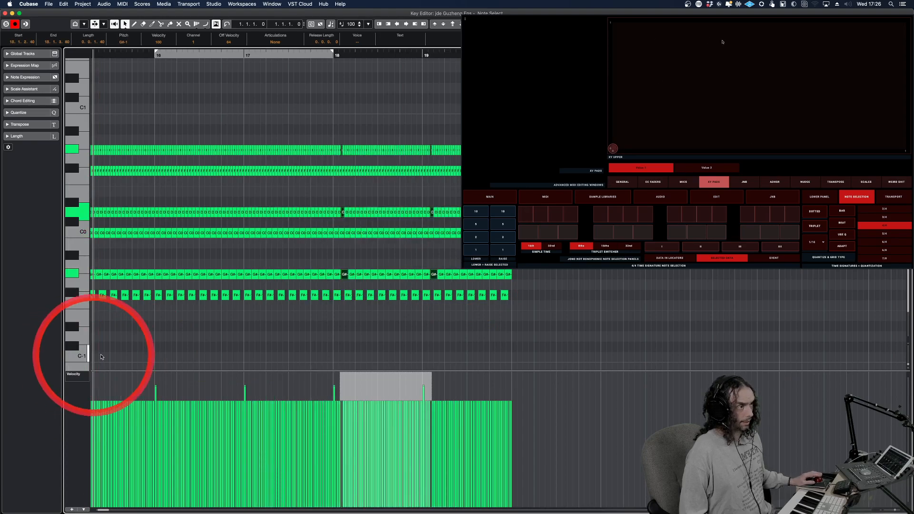
Select the notes from the middle of bar 16 to bar 18, narrow them to one rhythmic position per bar, and deselect everything
drag(371, 322, 216, 133)
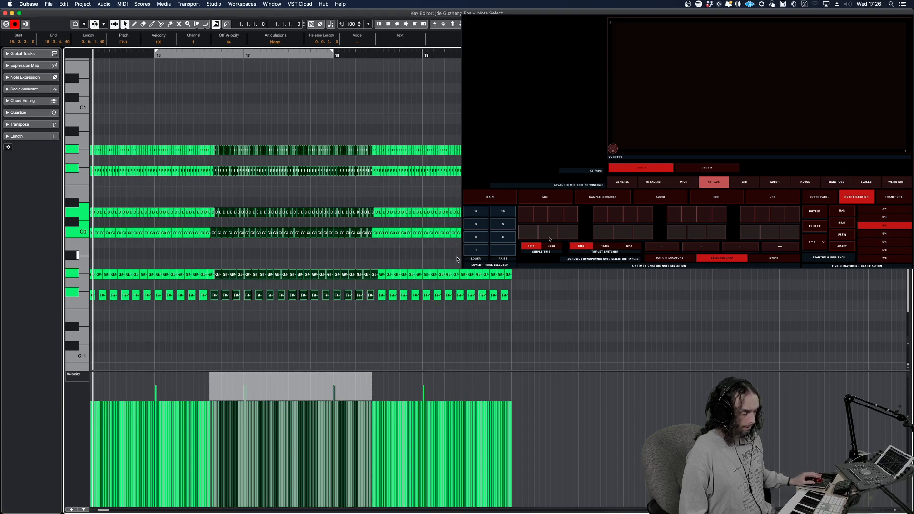
click(531, 217)
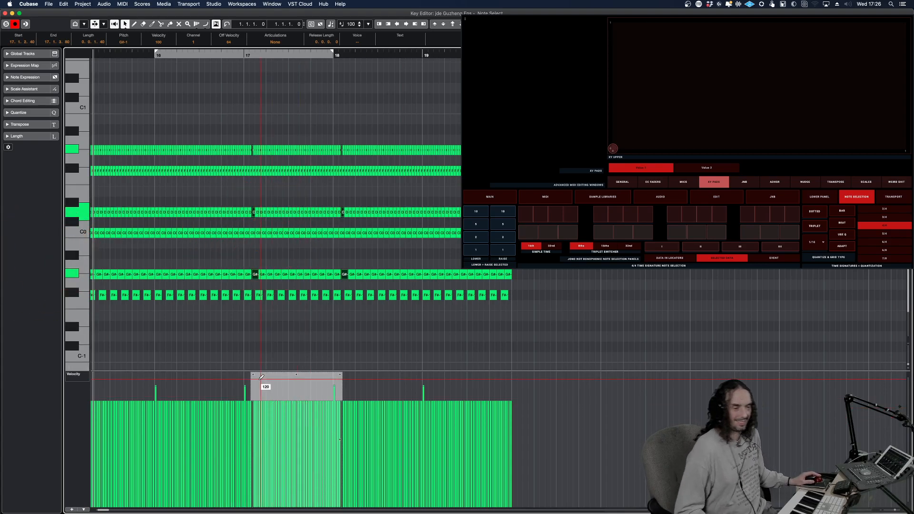
click(241, 324)
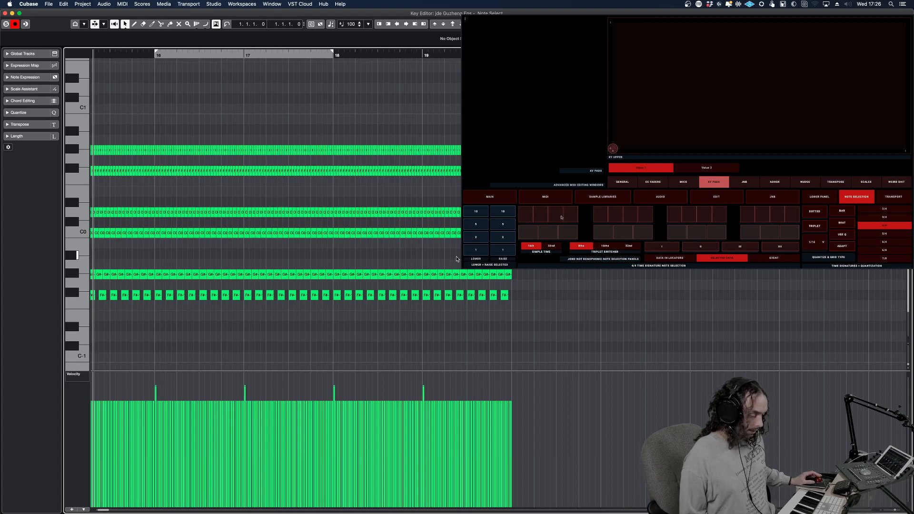
click(552, 245)
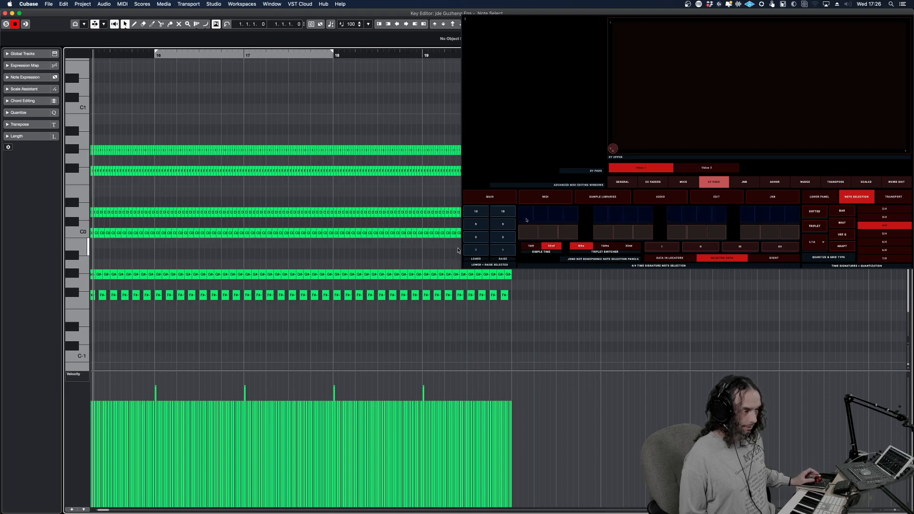
click(251, 297)
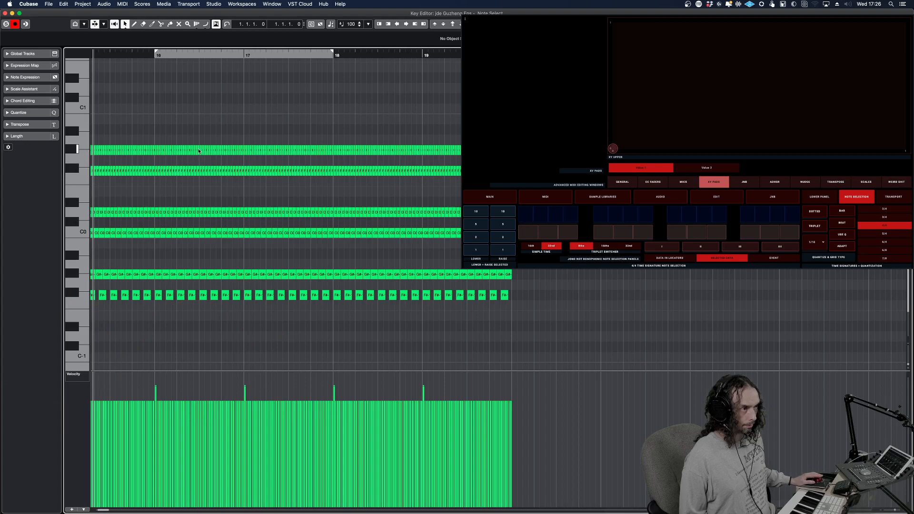
click(455, 258)
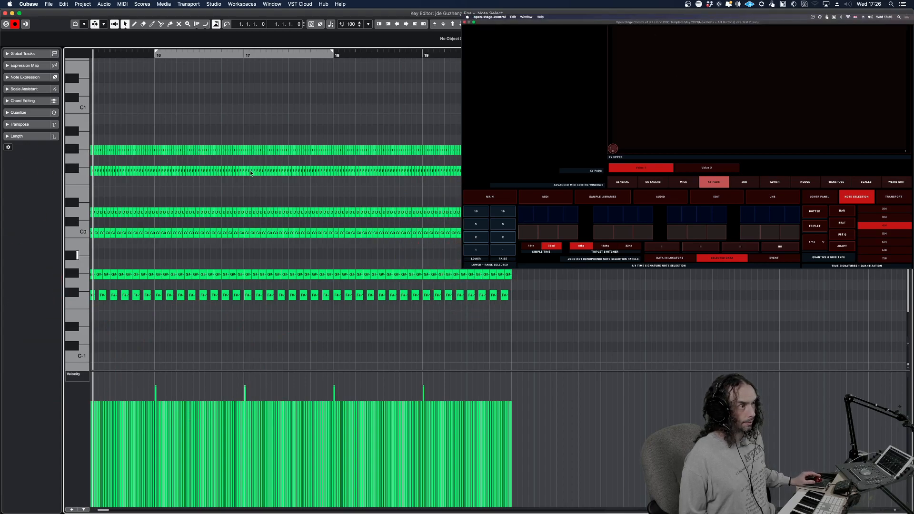
click(457, 260)
Set the note selection to Event with 32nd simple time and select the notes on the first 32nd of every bar
click(768, 260)
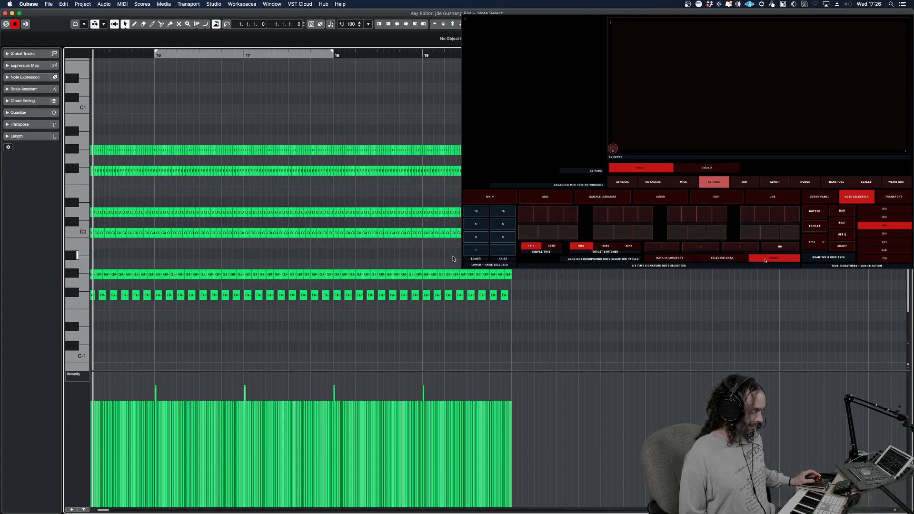
click(548, 248)
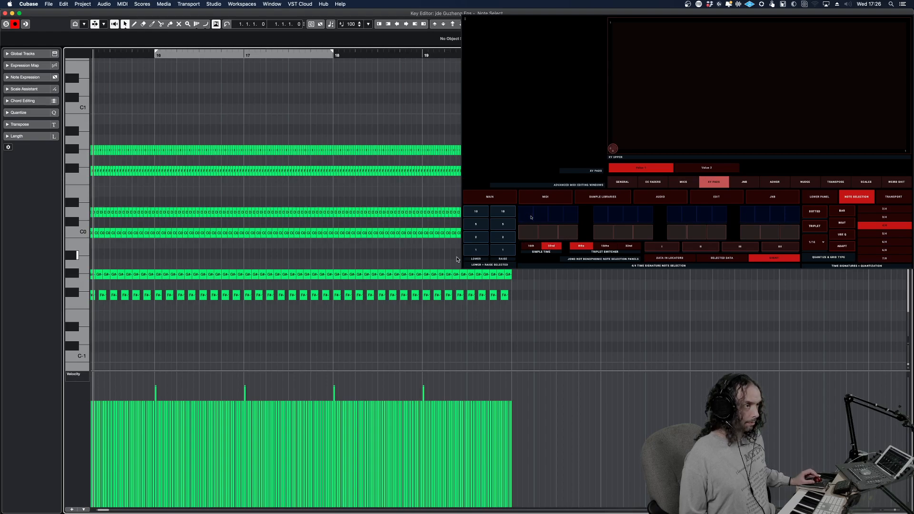
click(531, 218)
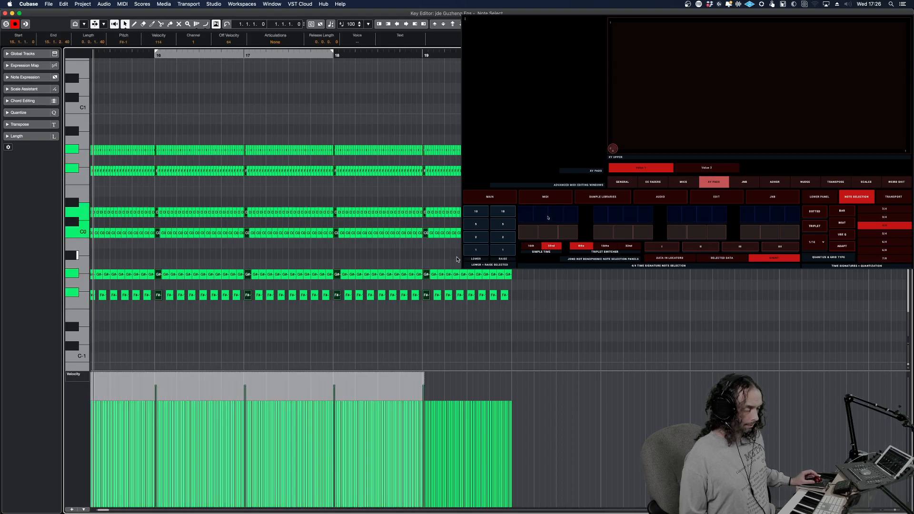
Advance the every-bar note selection one 32nd at a time, from the second through the fifth 32nd of the bar
click(550, 218)
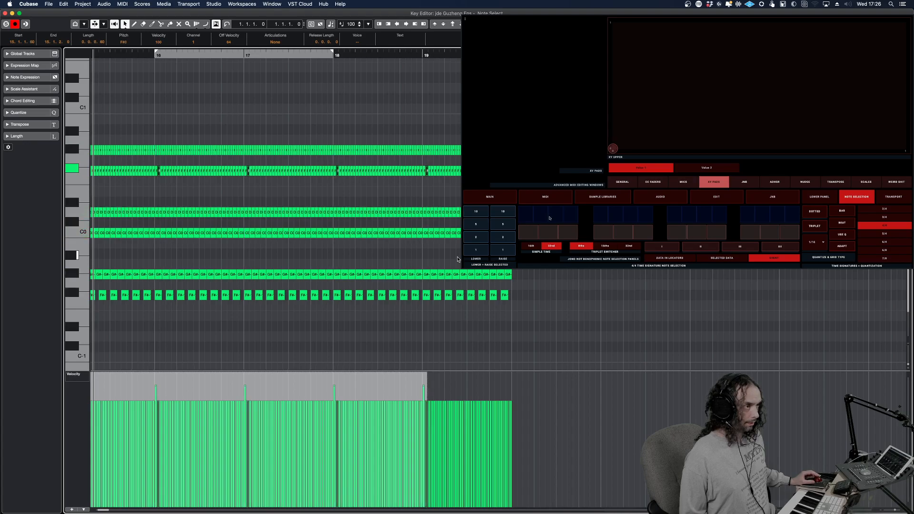
click(574, 217)
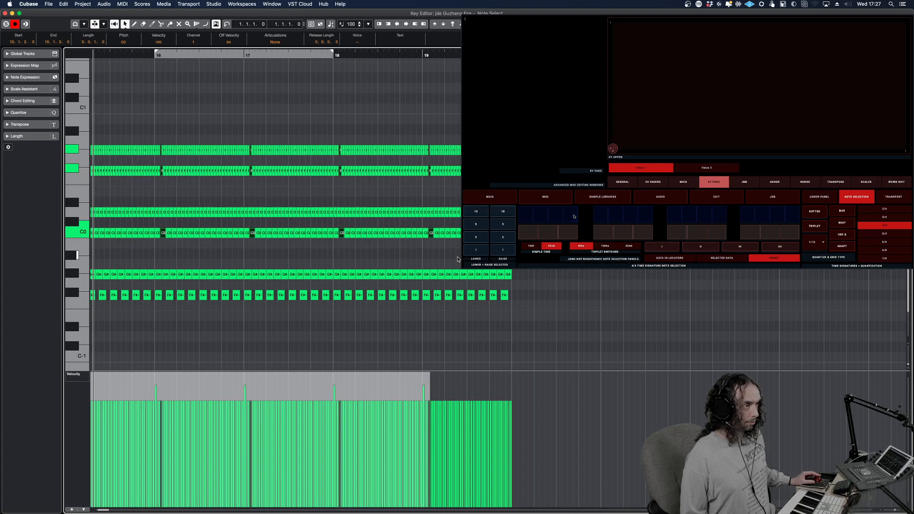
click(584, 218)
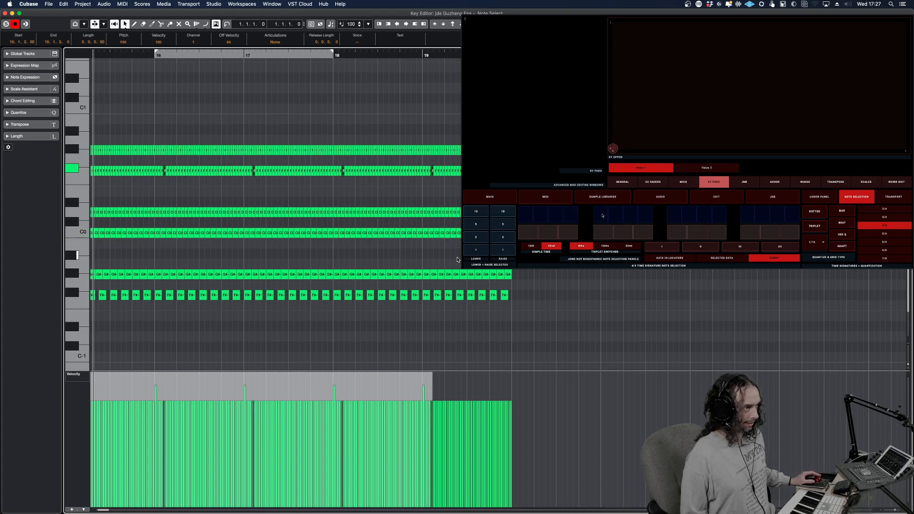
click(568, 232)
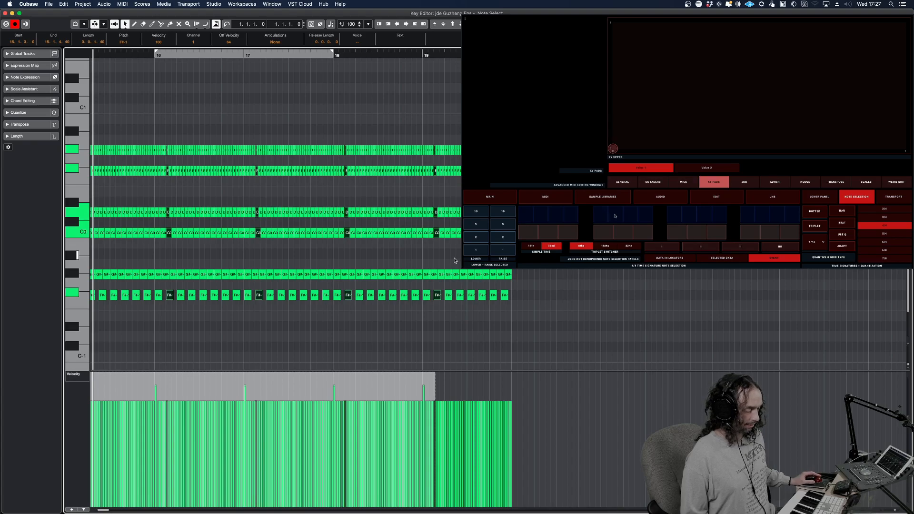
Return simple time to 16ths and step the every-bar selection through the 8th-triplet positions from beat 1 to the start of beat 2
click(532, 246)
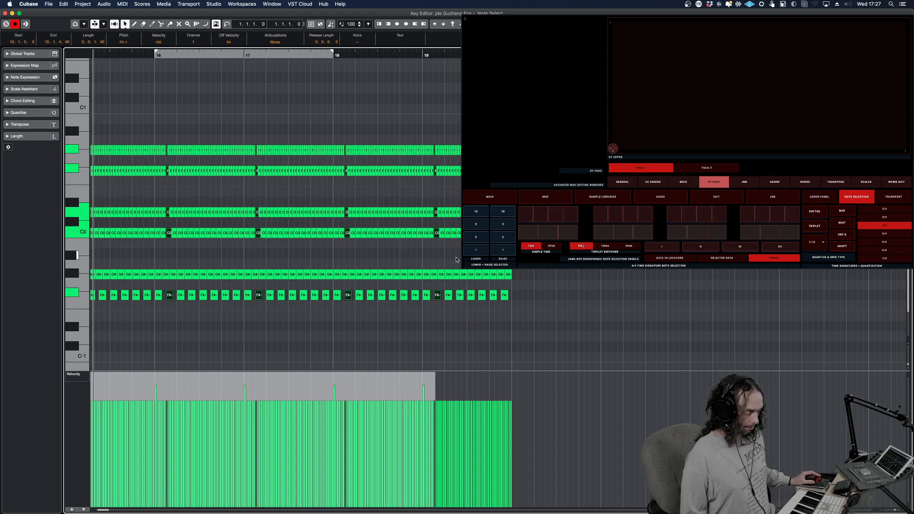
click(548, 235)
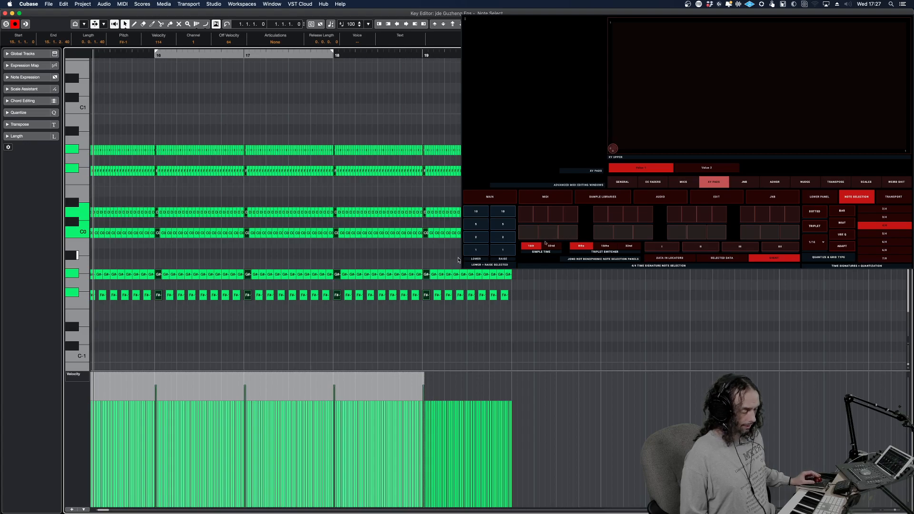
click(542, 239)
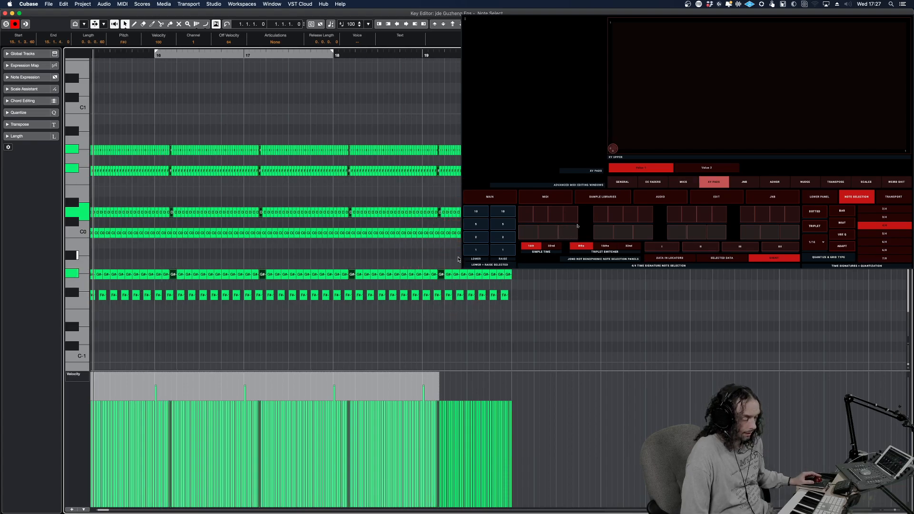
click(610, 233)
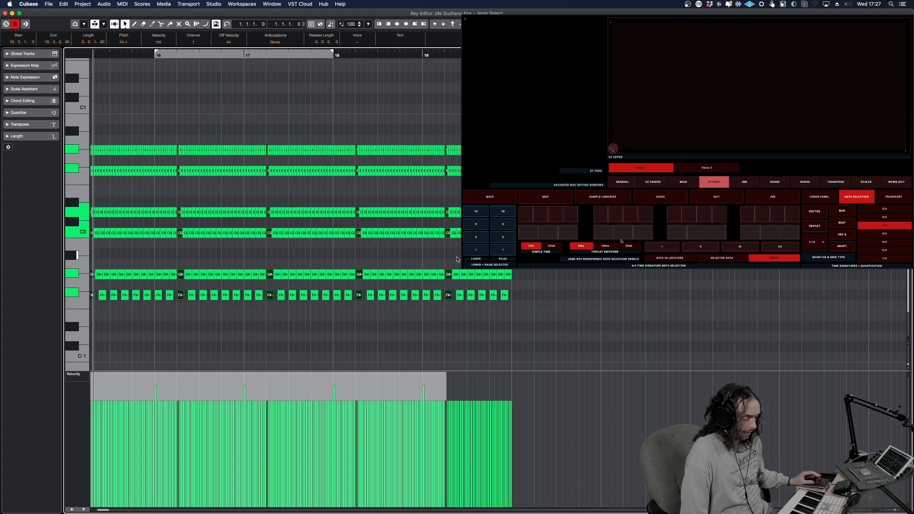
Switch the triplets to 16ths and select the second, third and fourth 16th-triplet positions of every bar in turn
click(603, 246)
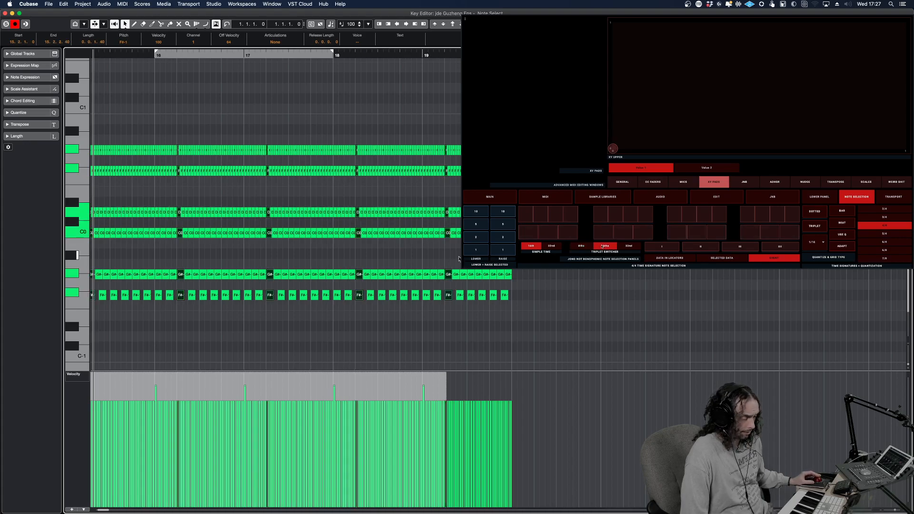
click(551, 234)
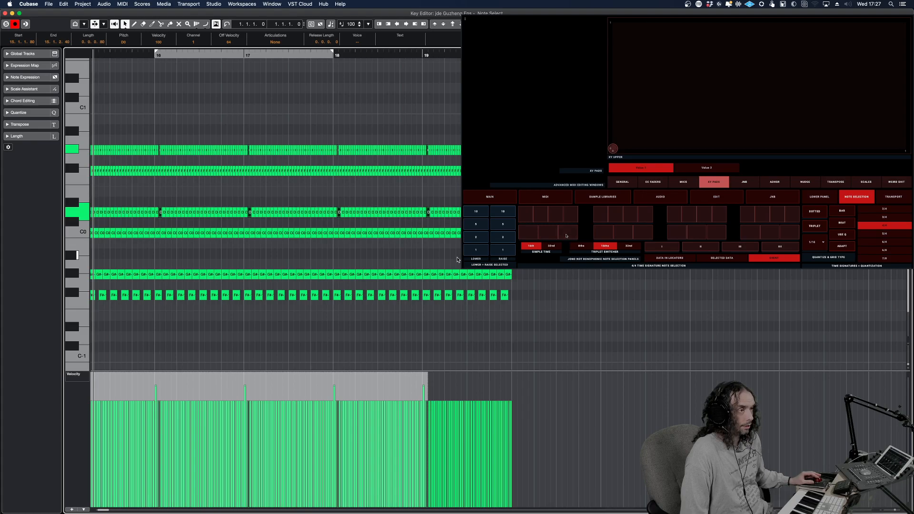
click(566, 236)
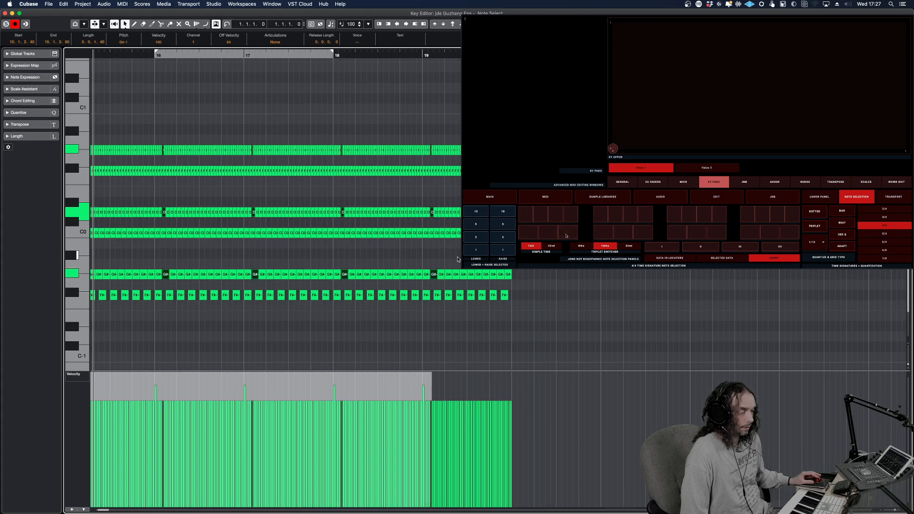
click(615, 237)
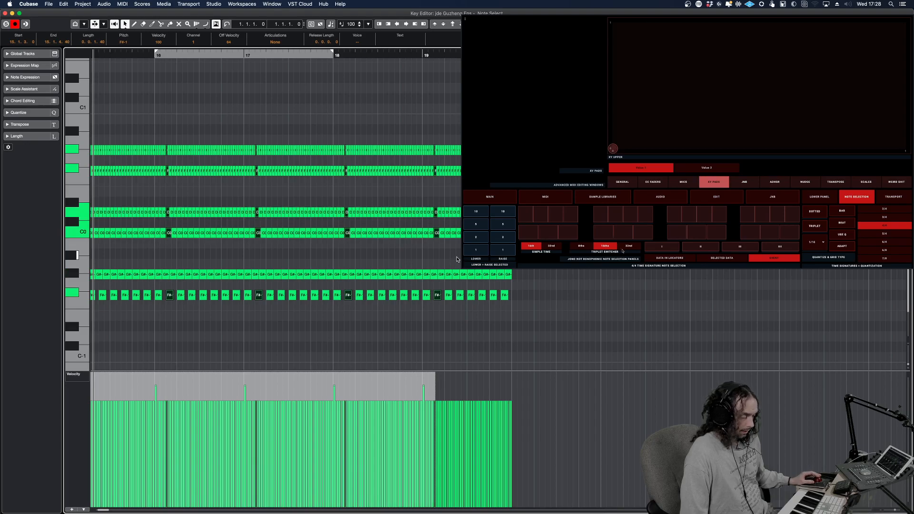
Switch the triplets to 32nds and select the notes at the start of every bar in the event
click(629, 246)
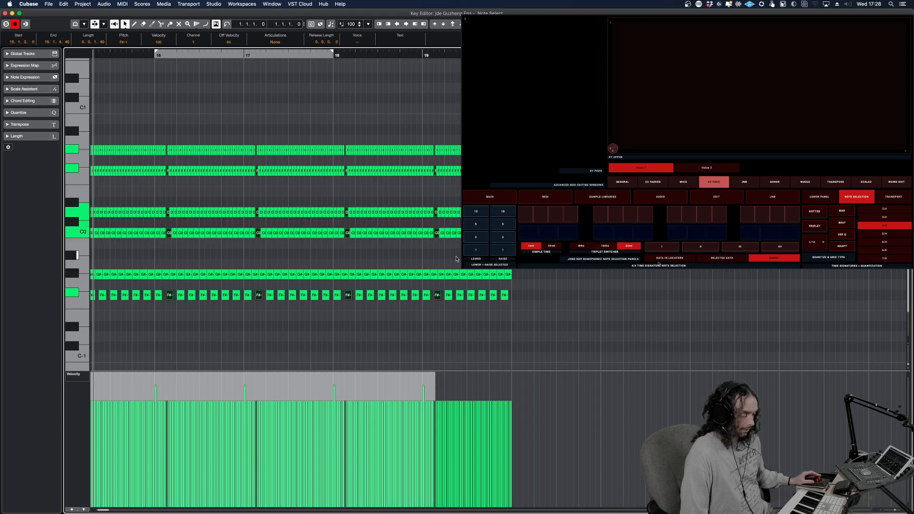
click(605, 233)
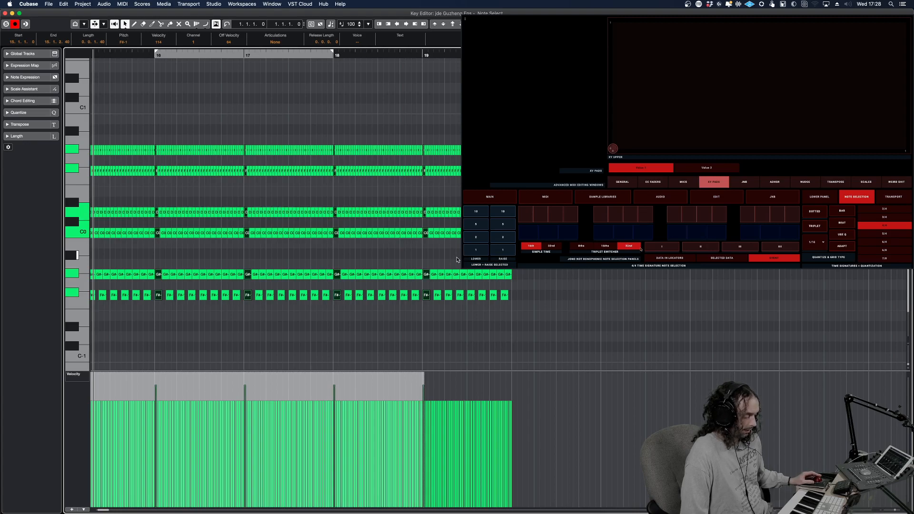
Limit the note selection to Data in Locators with 8th triplets and select the notes at the start of each bar within the locators
click(662, 248)
click(670, 259)
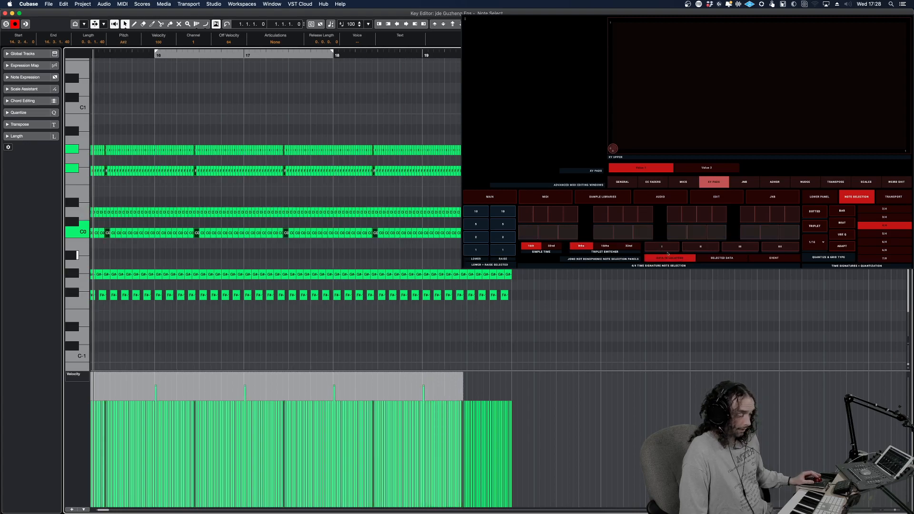
click(629, 245)
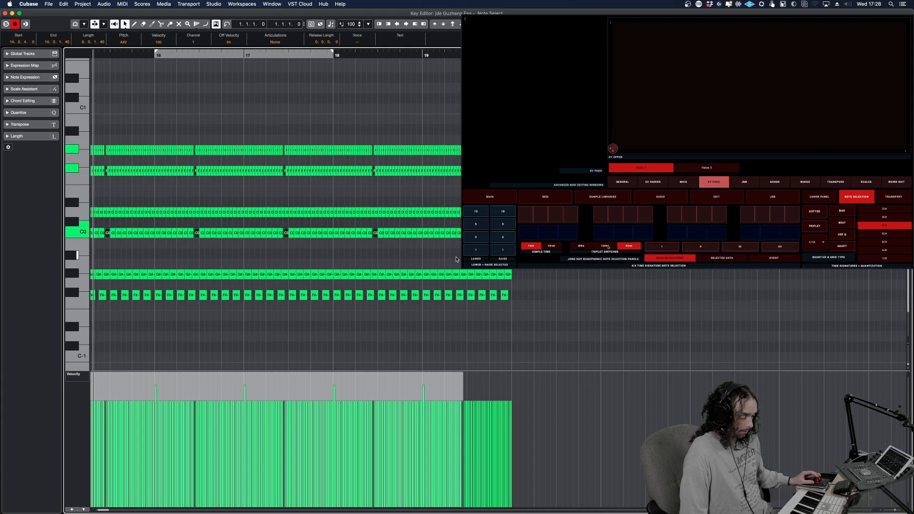
click(581, 246)
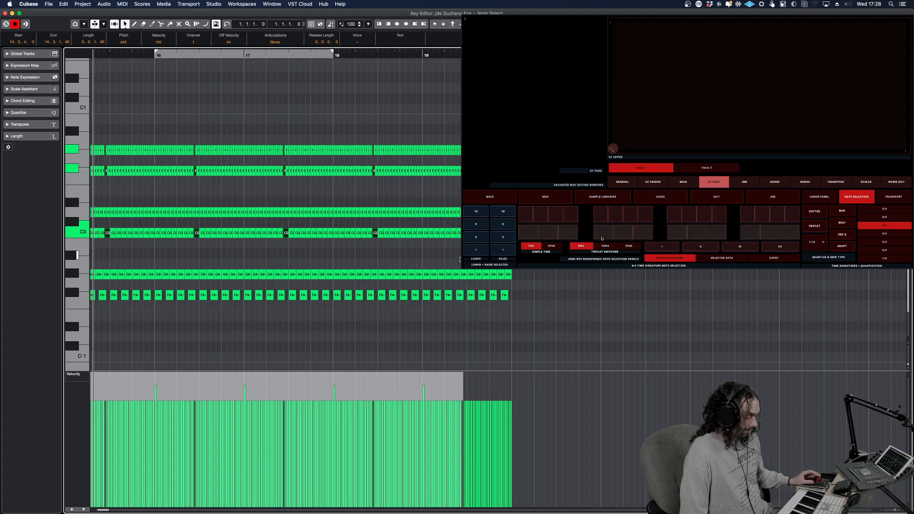
click(720, 215)
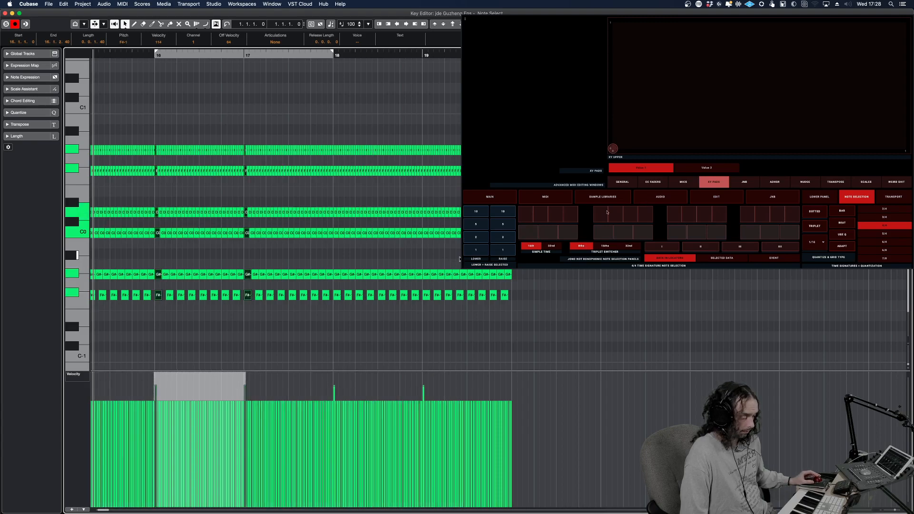
Select the notes on a triplet position in beat 2 of each bar within the locators, and switch the selection to Event with 32nd triplets
click(644, 235)
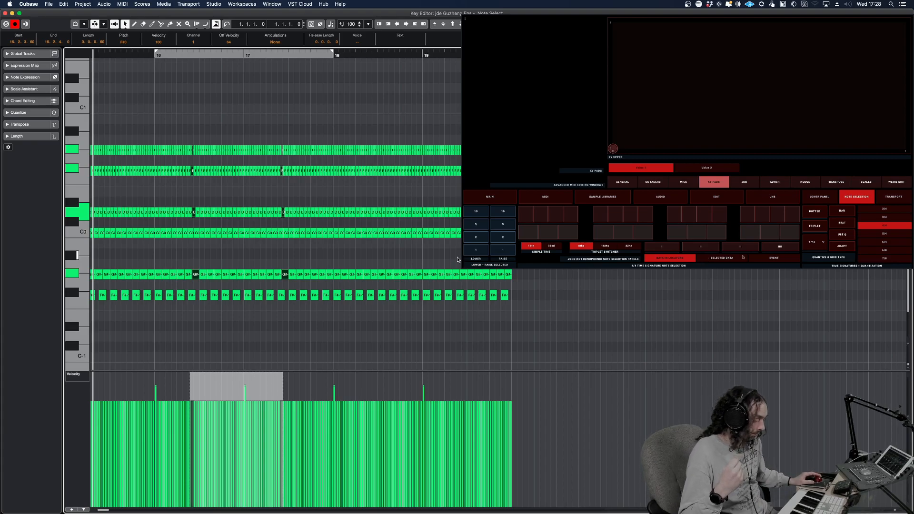
click(765, 258)
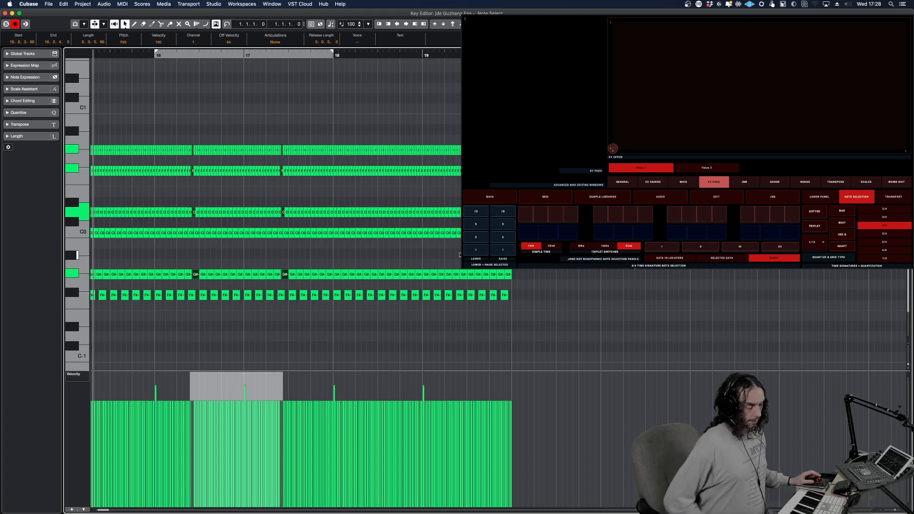
click(683, 186)
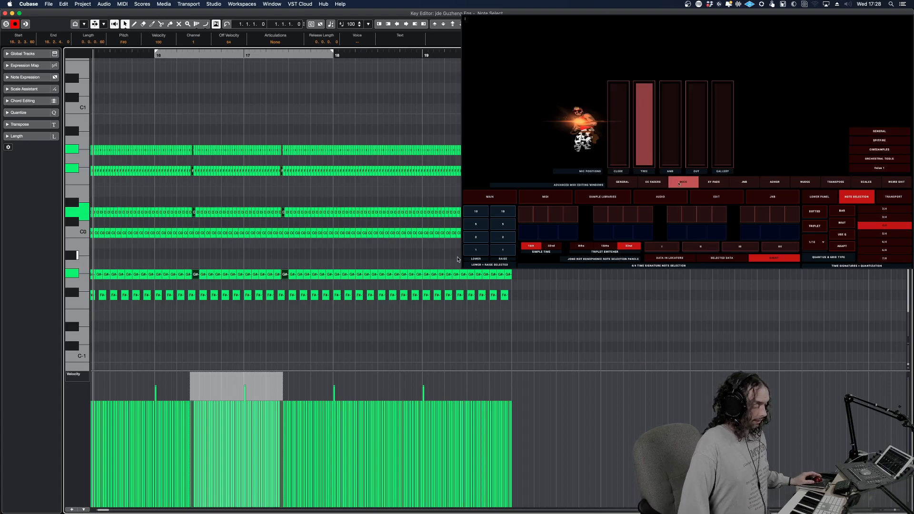
click(714, 185)
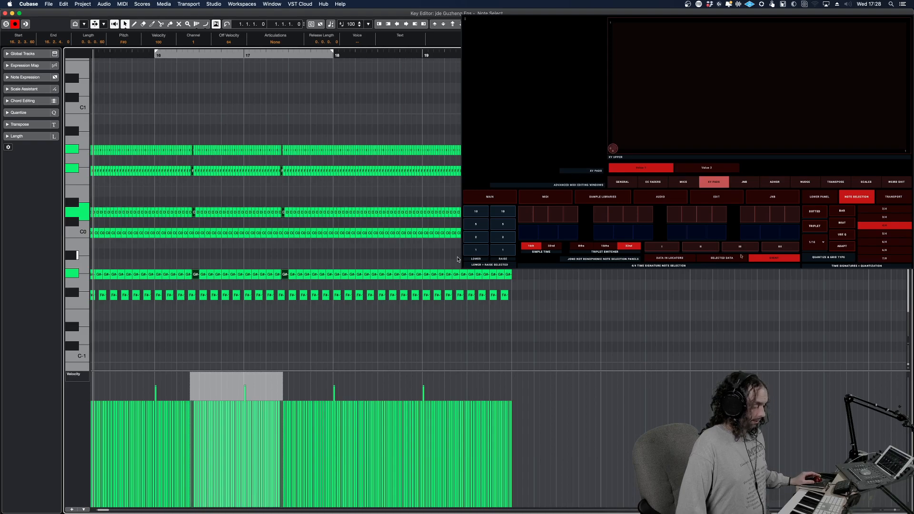
Select the notes on every beat across the event, raise their velocity slightly and close the Key Editor
click(141, 253)
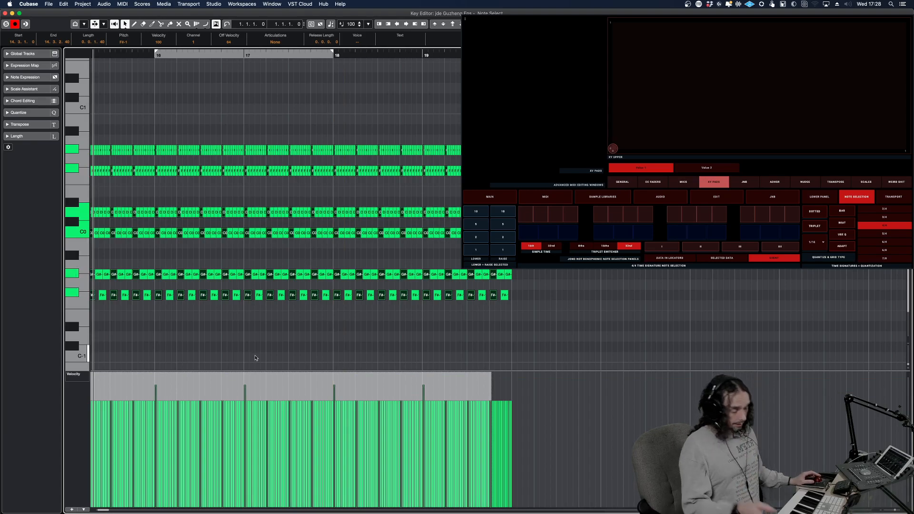
mouse_move(270, 297)
mouse_down()
mouse_move(270, 254)
mouse_move(270, 303)
mouse_move(268, 293)
mouse_up()
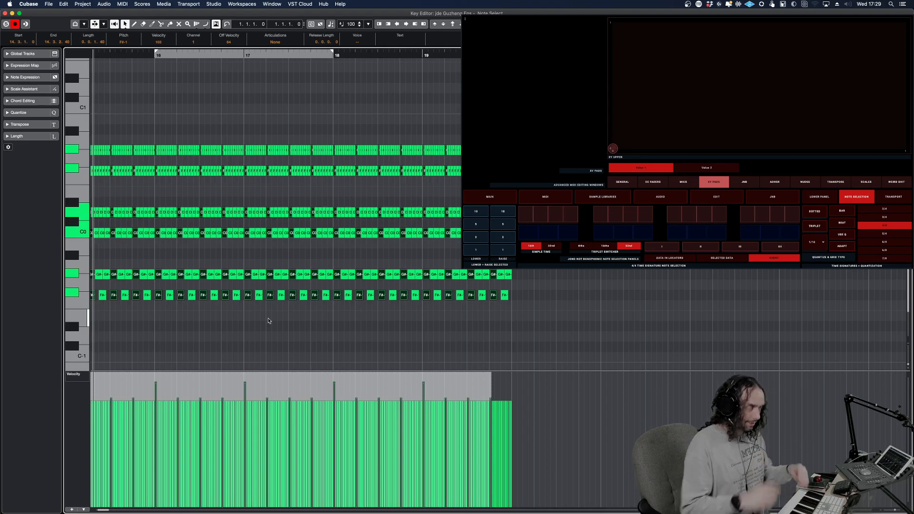
click(327, 261)
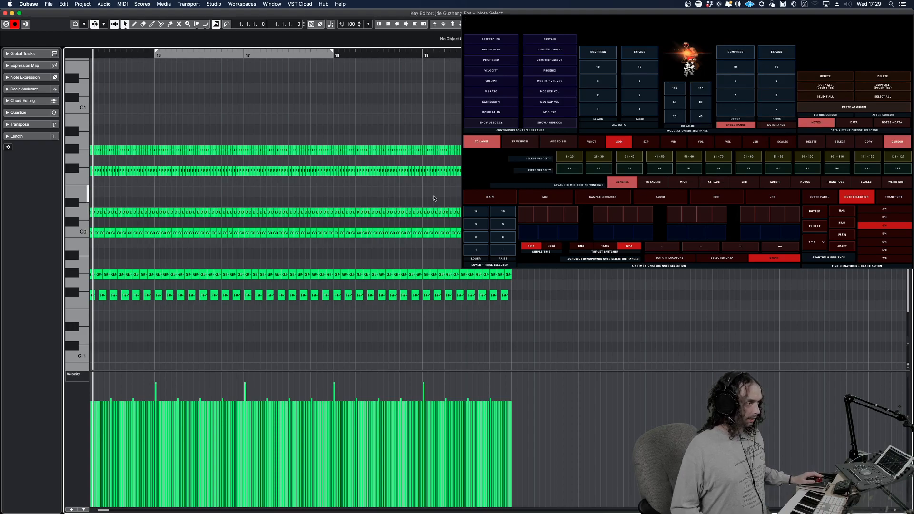
key(Return)
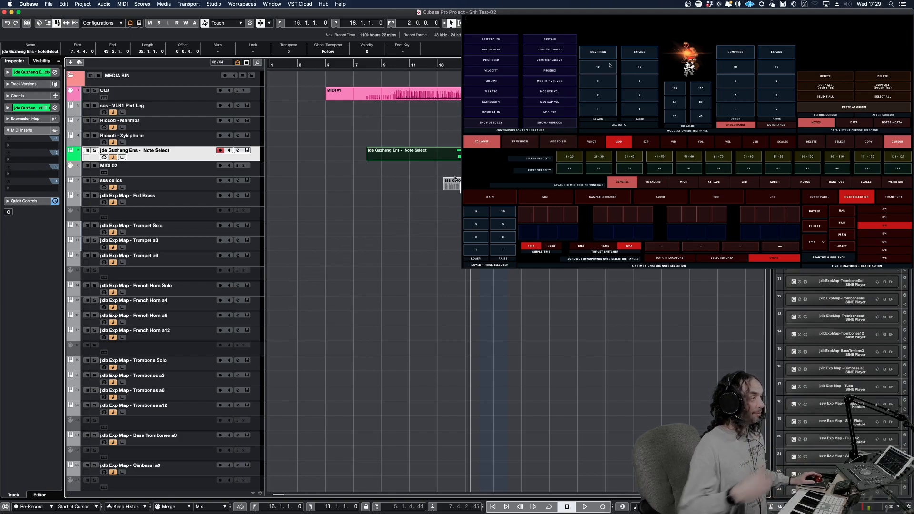
Select the scs - VLN1 Perf Leg track and show the Dynamic Articulation Panel of the sample libraries section on the touch controller
click(191, 111)
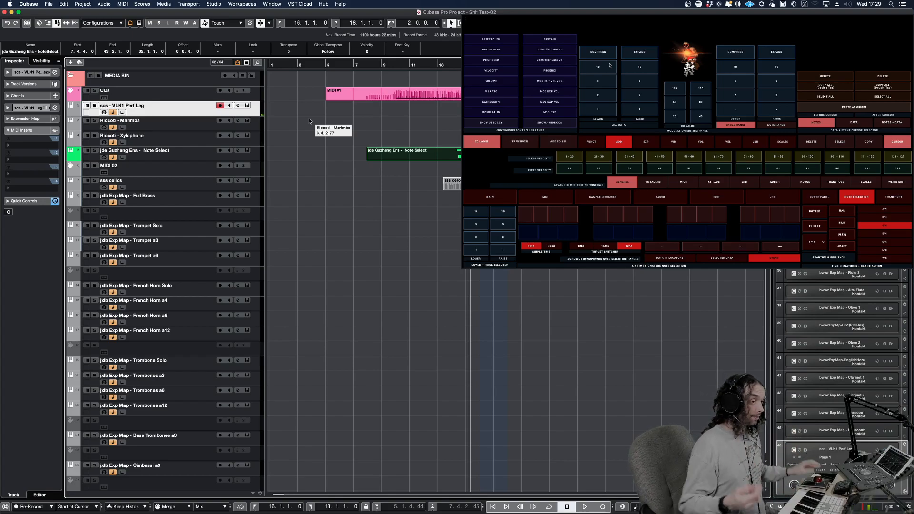
click(461, 286)
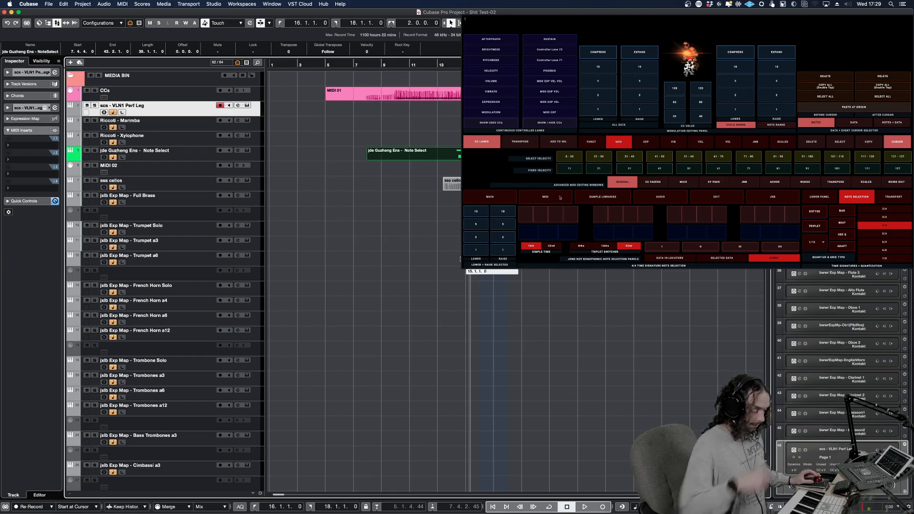
click(601, 196)
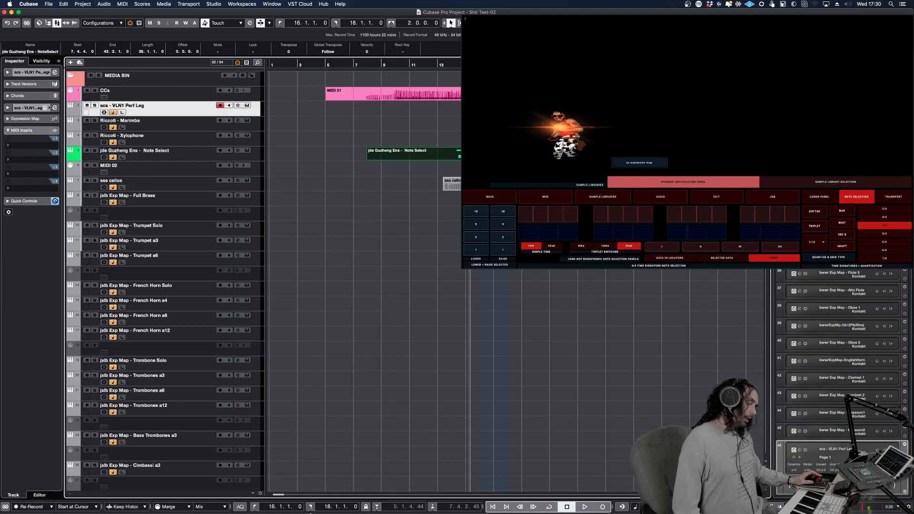
mouse_move(315, 512)
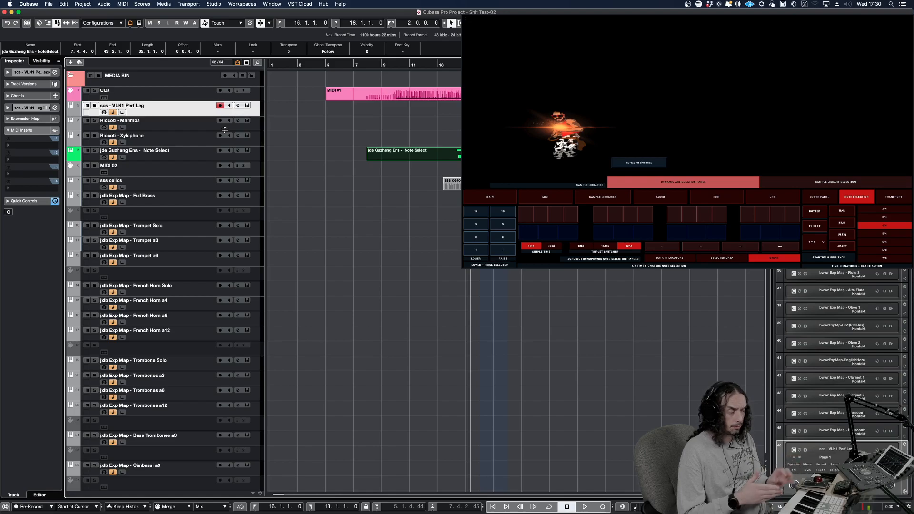
Step through the Riccoti - Marimba, Riccoti - Xylophone, MIDI 02 and sss cellos tracks to check the articulation panel for each
click(455, 258)
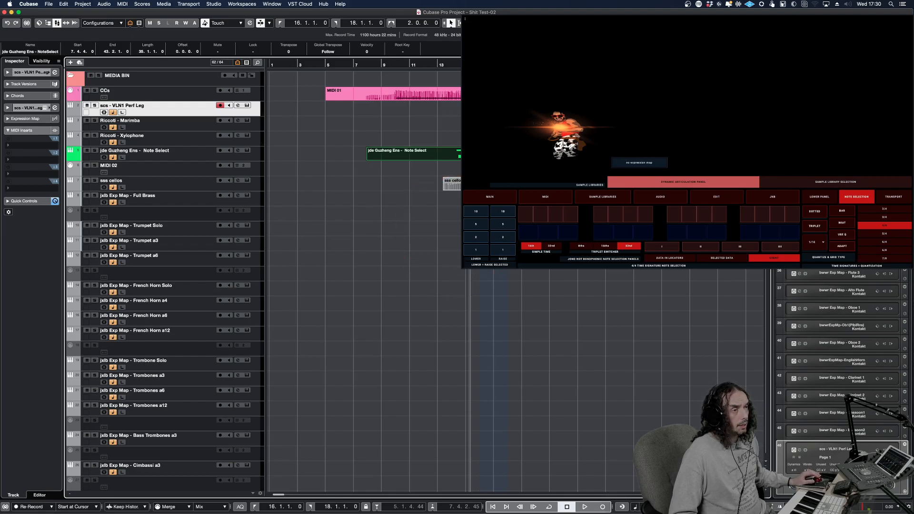
click(207, 253)
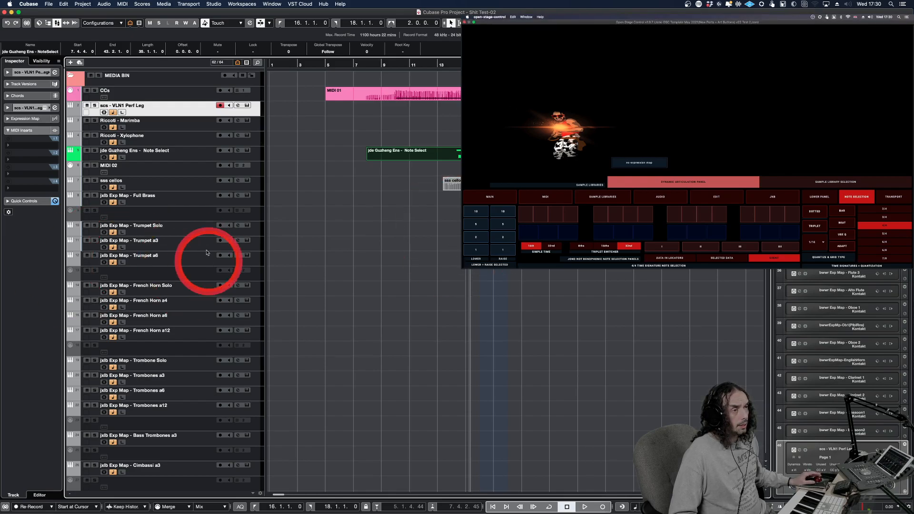
click(220, 129)
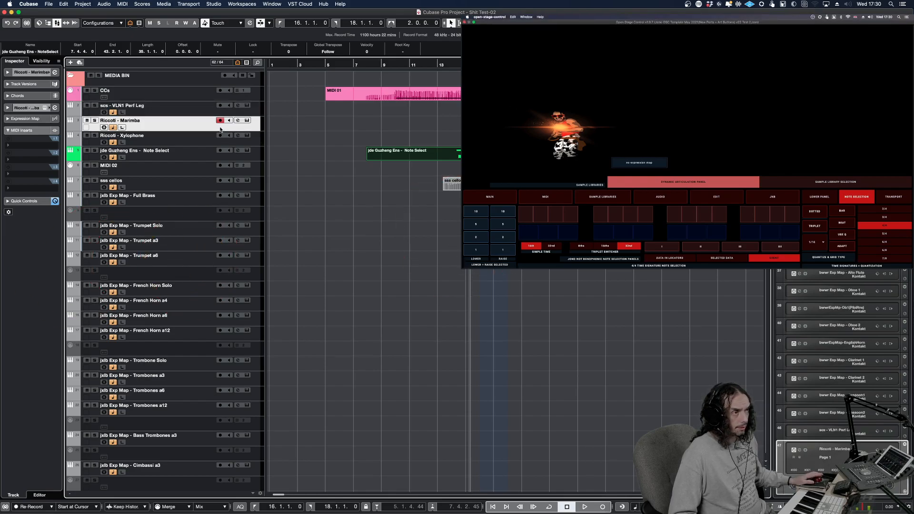
click(198, 145)
click(194, 175)
click(193, 187)
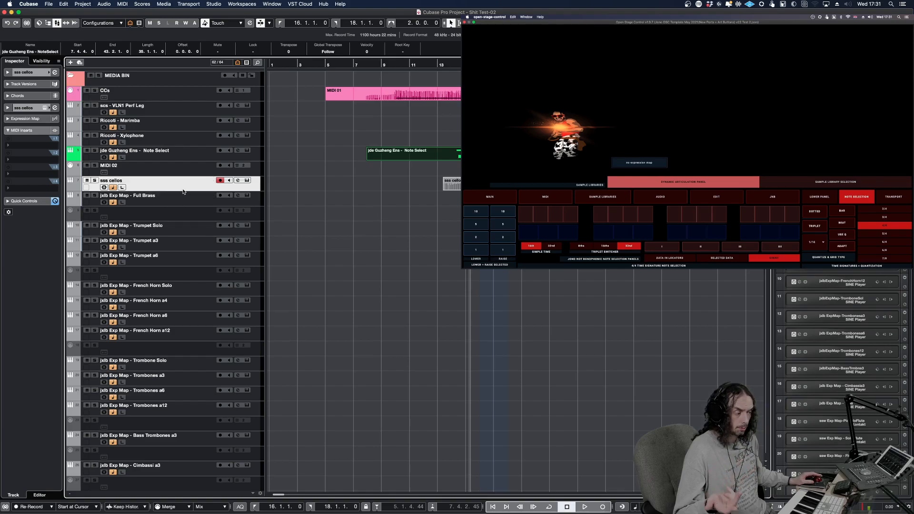
View the articulations of the jxlb Full Brass and French Horn a12 tracks, and inspect the French Horn a12 instrument in SINE Player
click(149, 195)
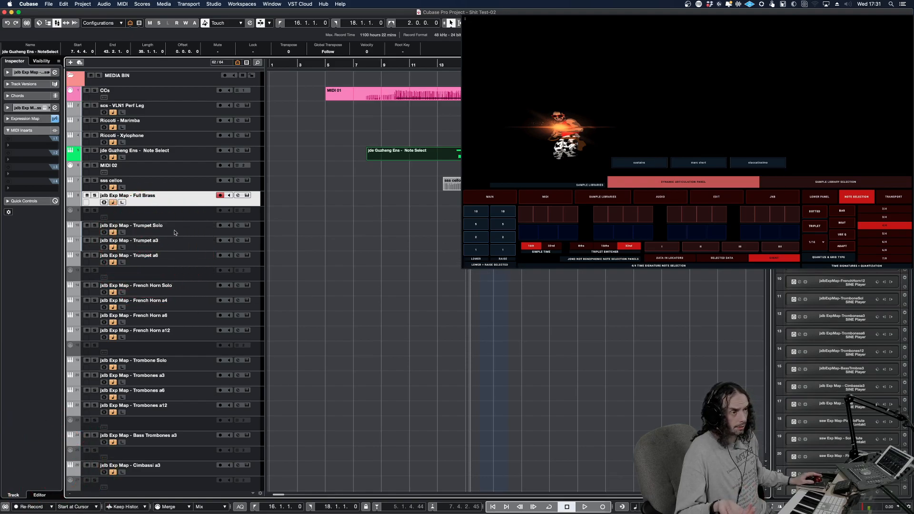
click(193, 338)
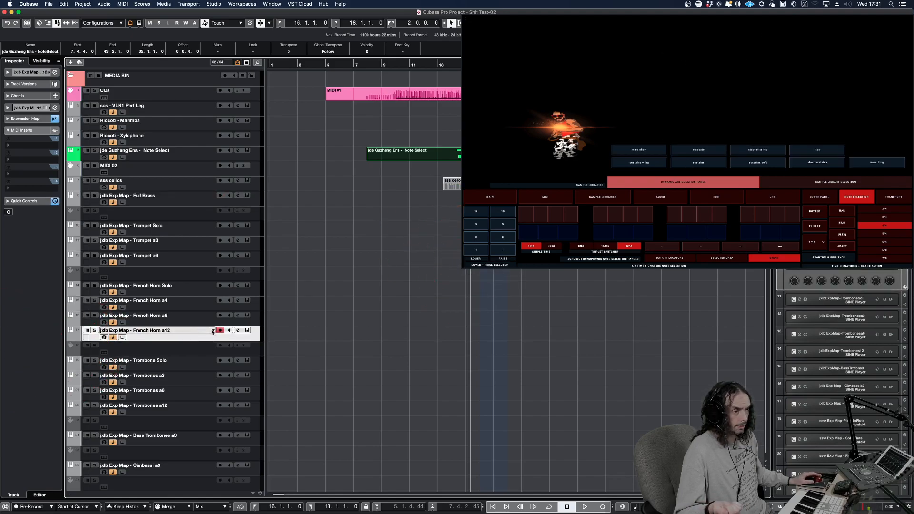
click(247, 333)
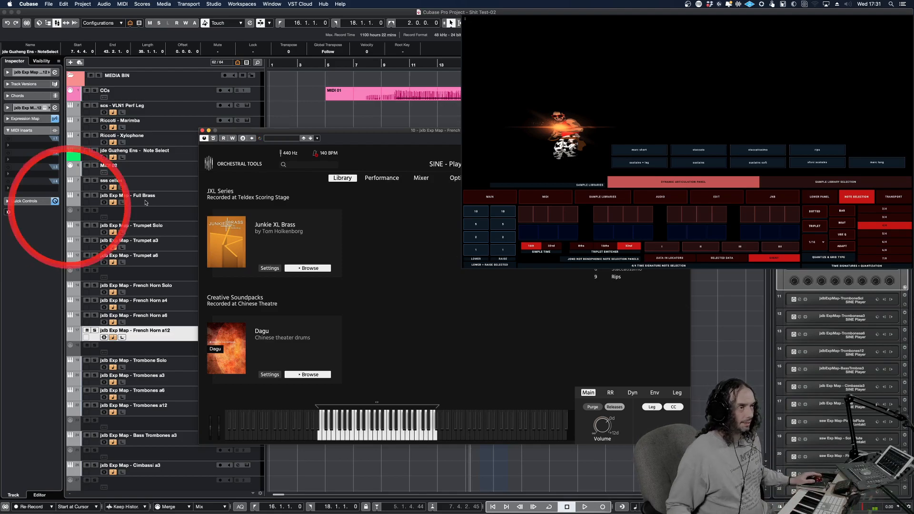
click(202, 130)
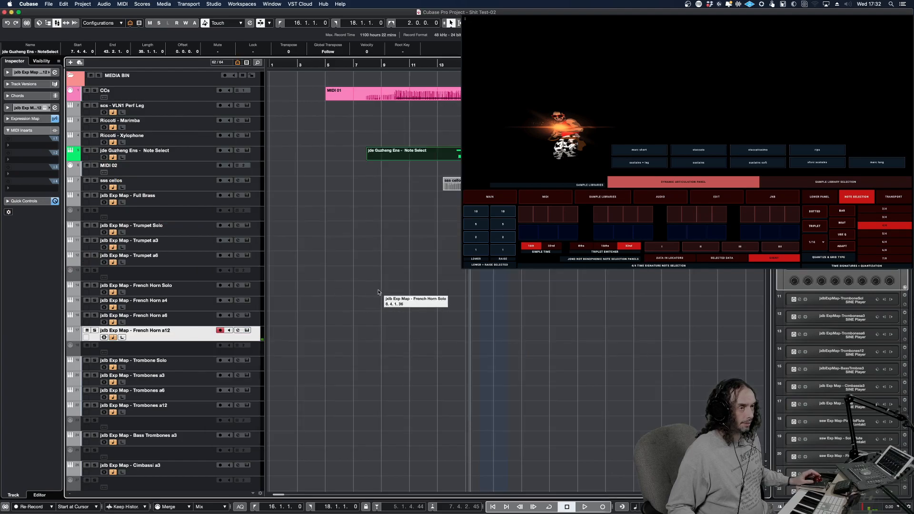
Select the ssw Exp Map - Solo Flute and Cor Anglais tracks in turn to view their articulations
scroll(383, 318, down, 5)
scroll(384, 317, down, 5)
scroll(364, 309, up, 6)
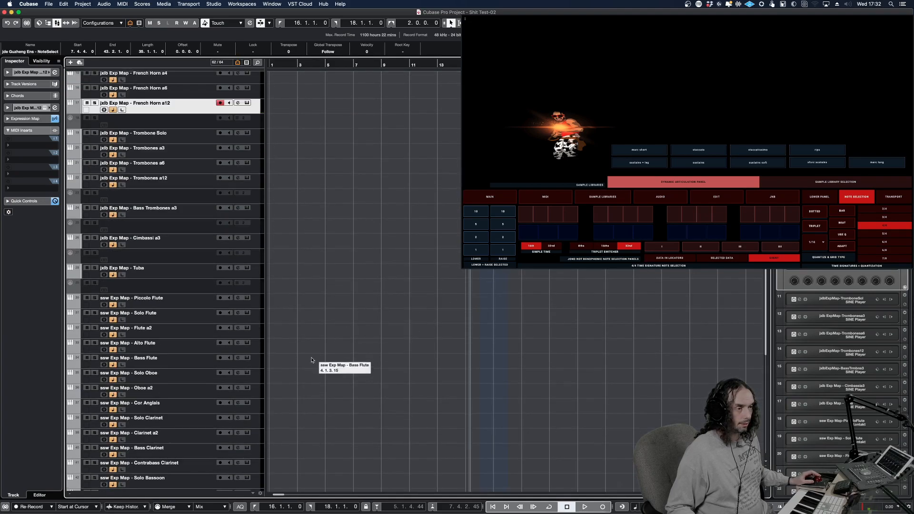
click(193, 319)
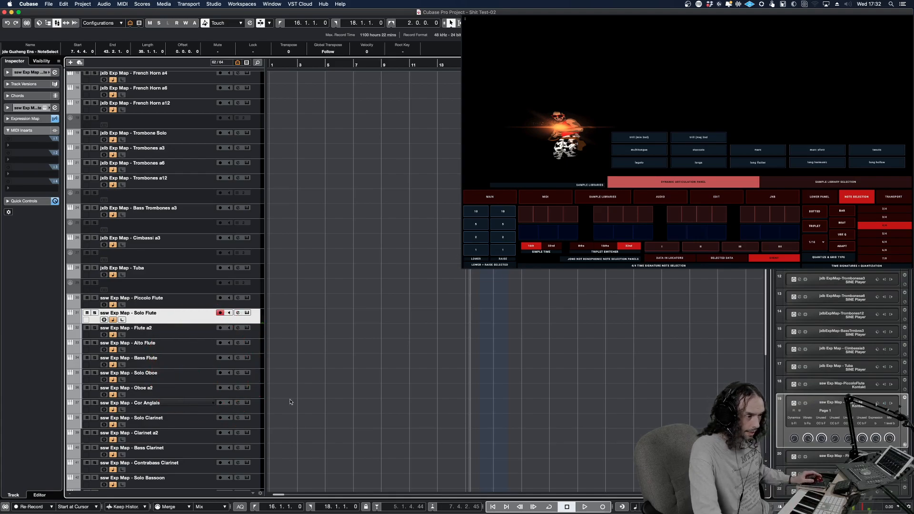
click(268, 405)
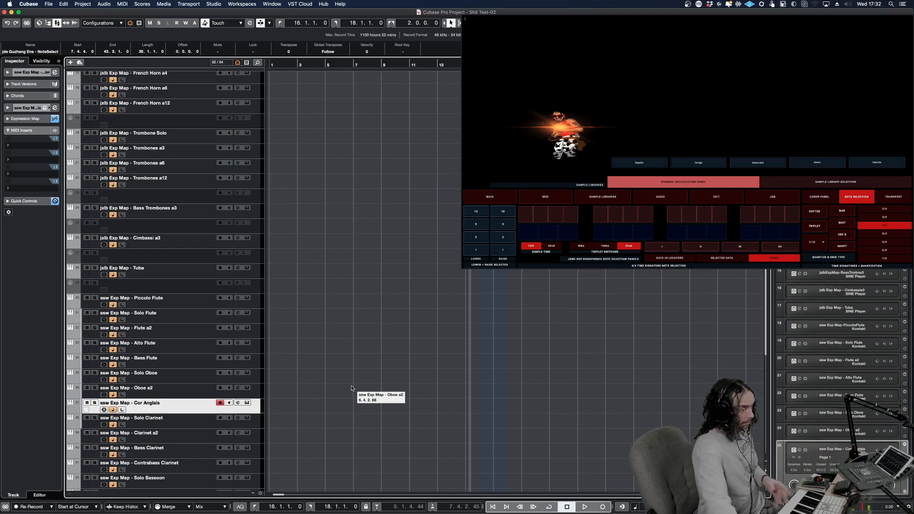
Select the bwwr Exp Map - Flute 1 track to view its articulations in the dynamic panel
scroll(305, 384, down, 5)
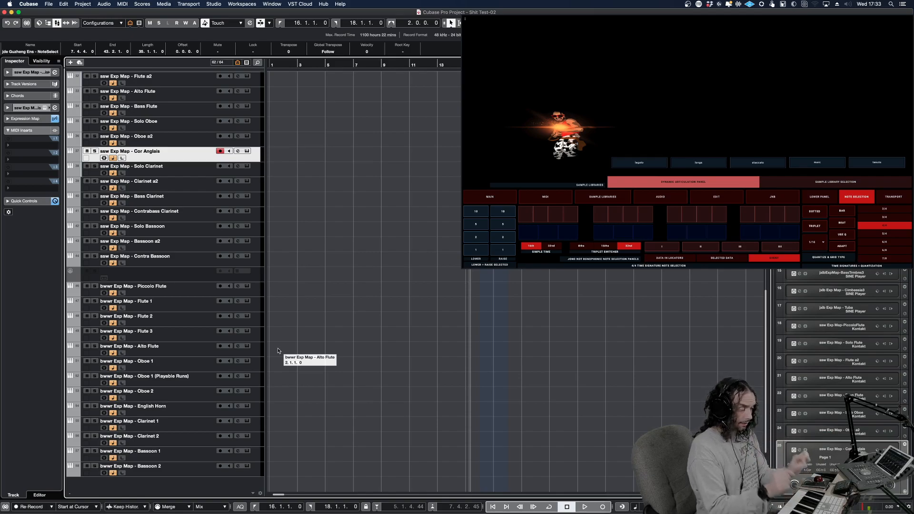
click(230, 310)
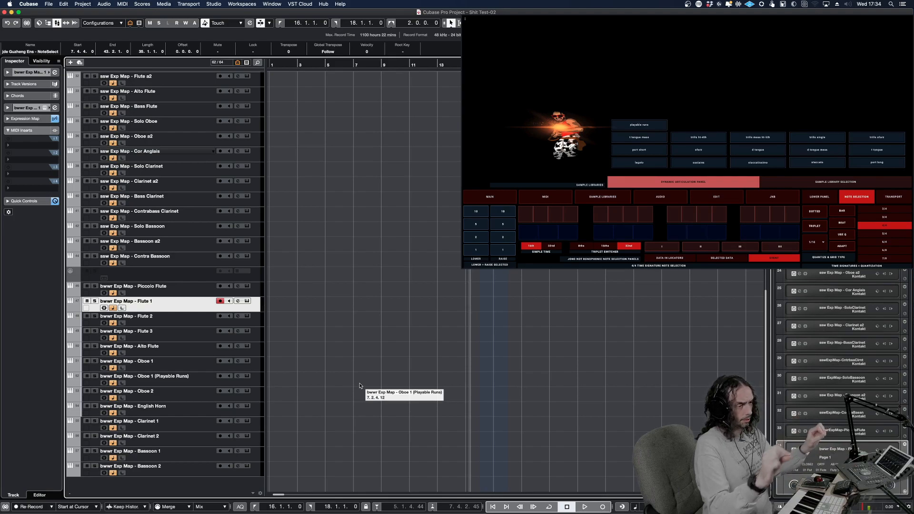
click(360, 386)
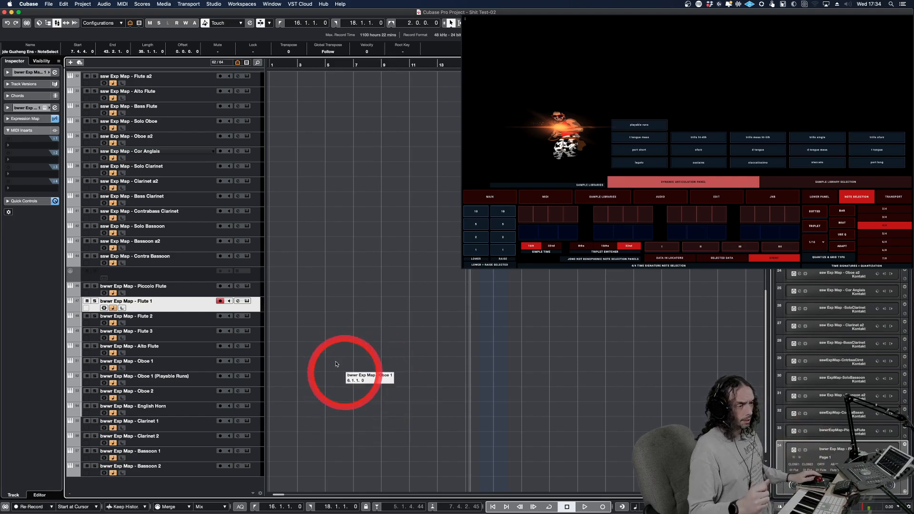
click(184, 428)
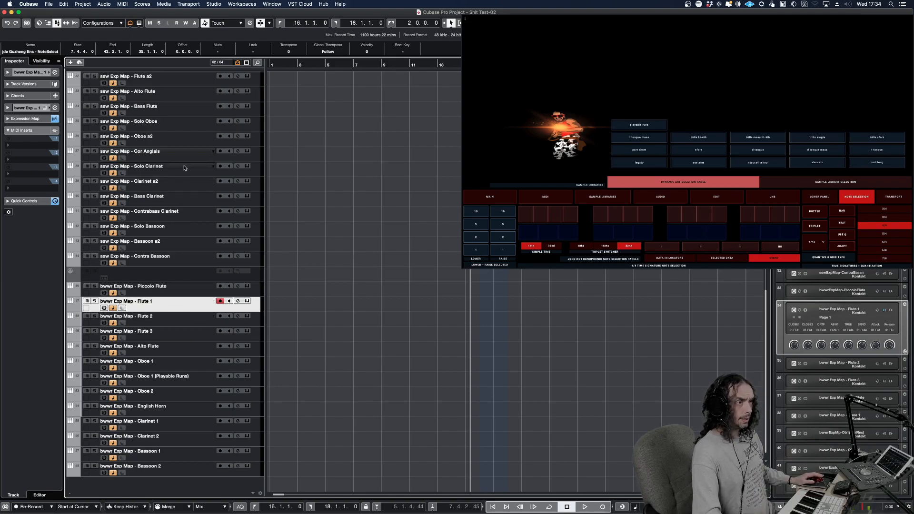
Select the ssw Exp Map - Flute a2 track to view its articulations, and return to the beginning of the track list
scroll(181, 173, up, 5)
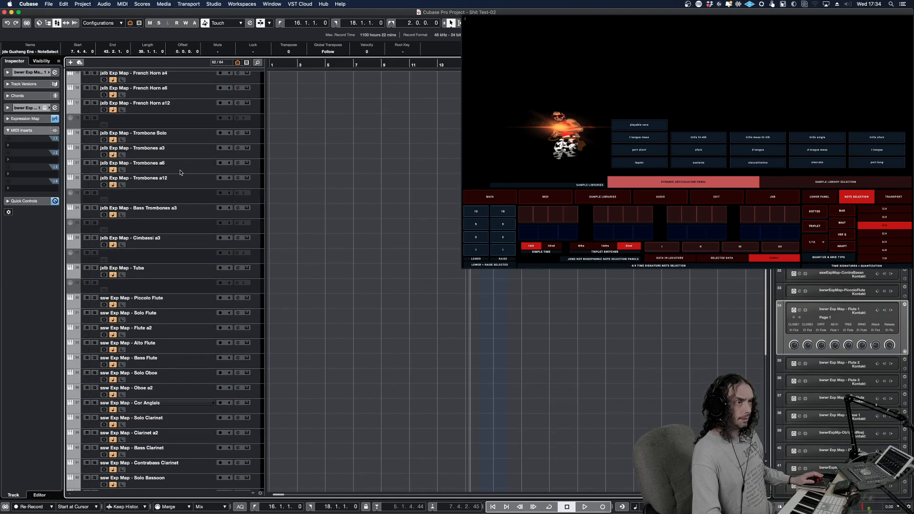
click(188, 336)
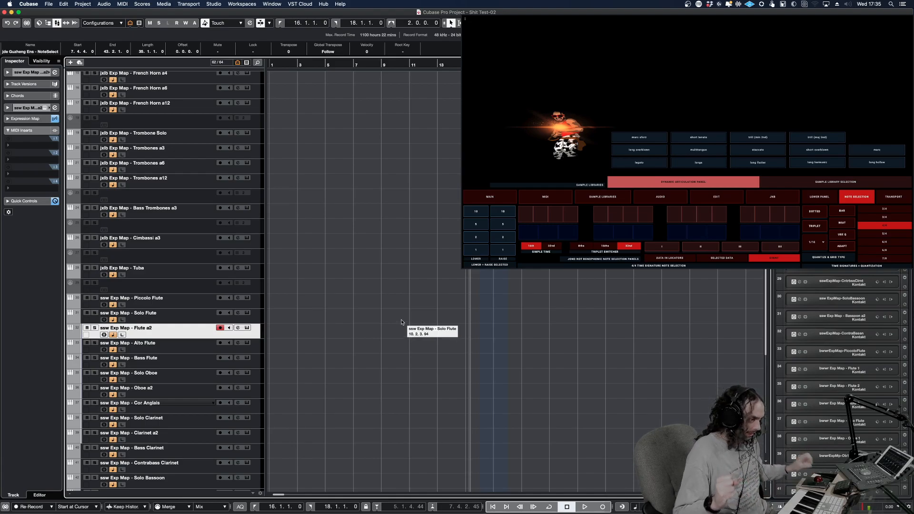
scroll(405, 276, up, 10)
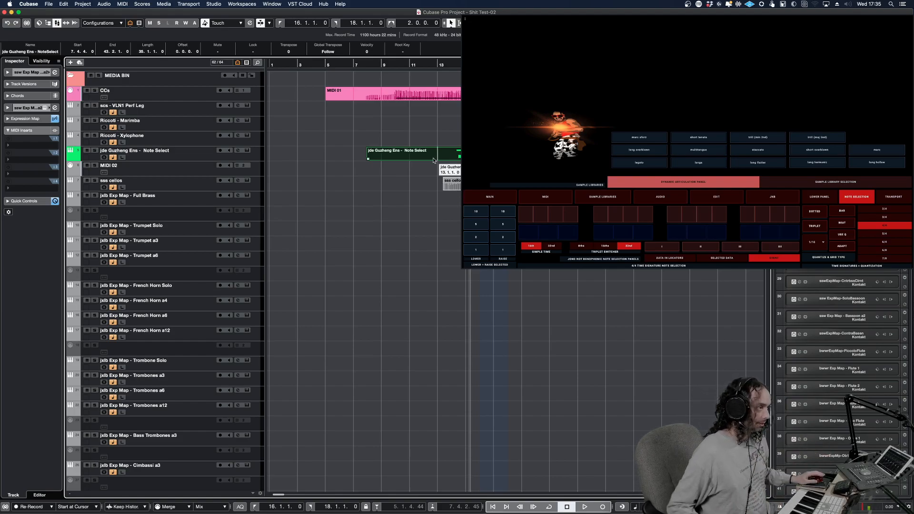
right_click(449, 202)
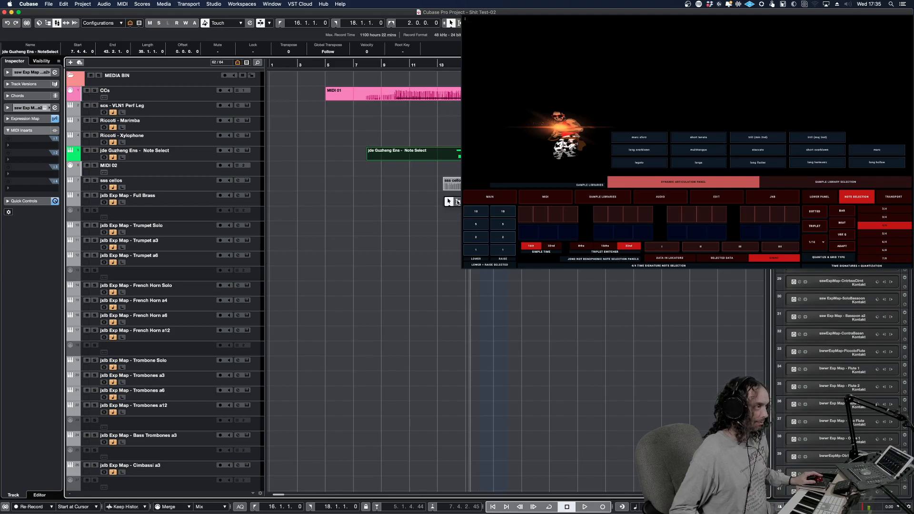
click(450, 202)
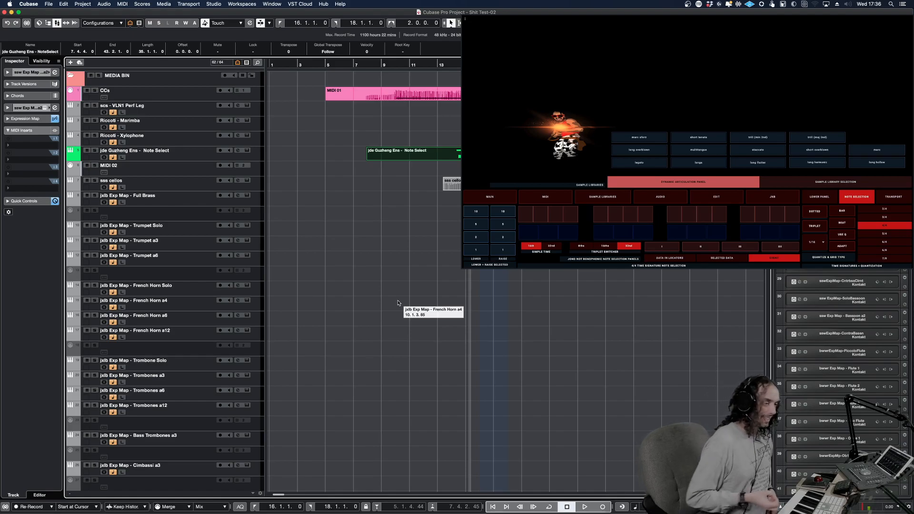
Open the Riccoti - Marimba track's Kontakt instrument and select the jde Guzheng Ens - Note Select track
click(230, 127)
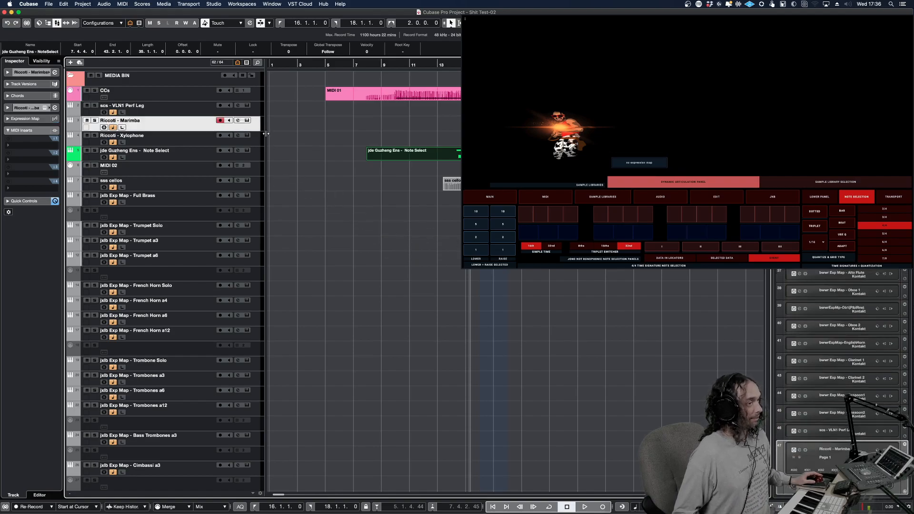
click(247, 120)
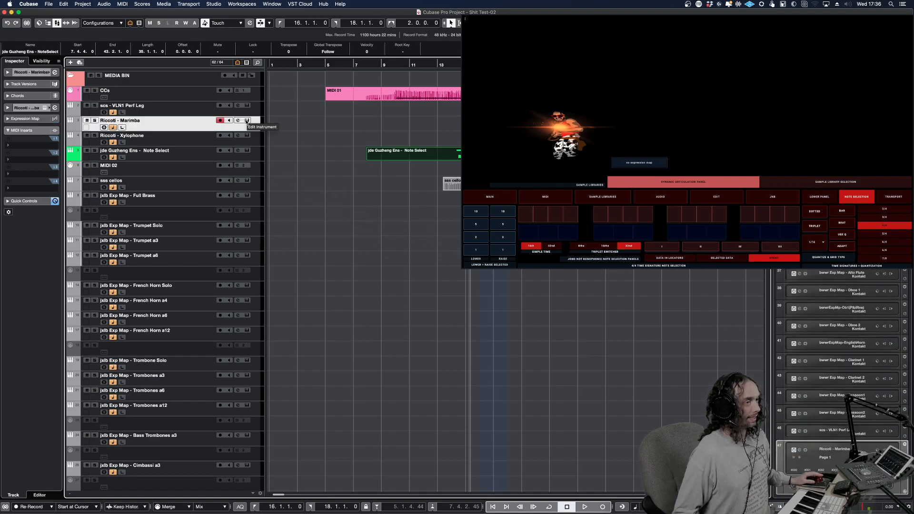
click(230, 151)
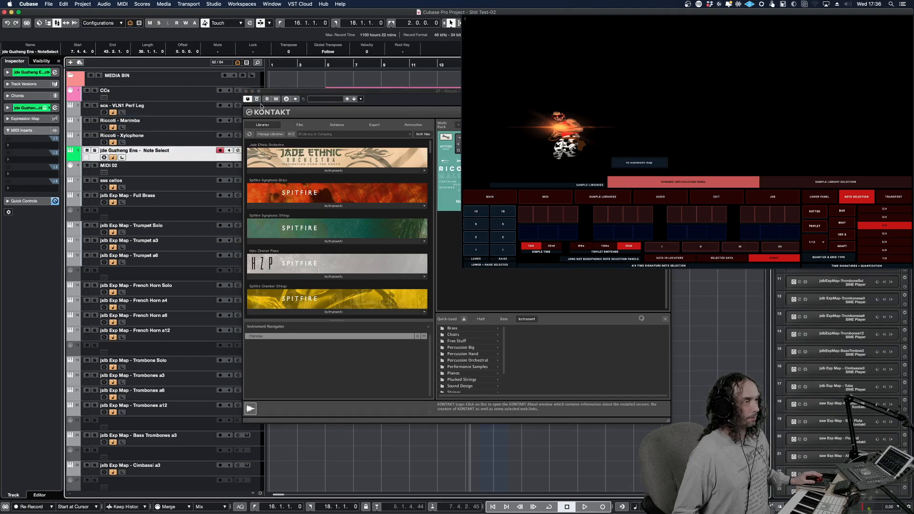
Close the Marimba's Kontakt window and open the jde Guzheng Ens - Note Select track's instrument, repositioned higher with its keyboard shown
click(246, 91)
click(248, 151)
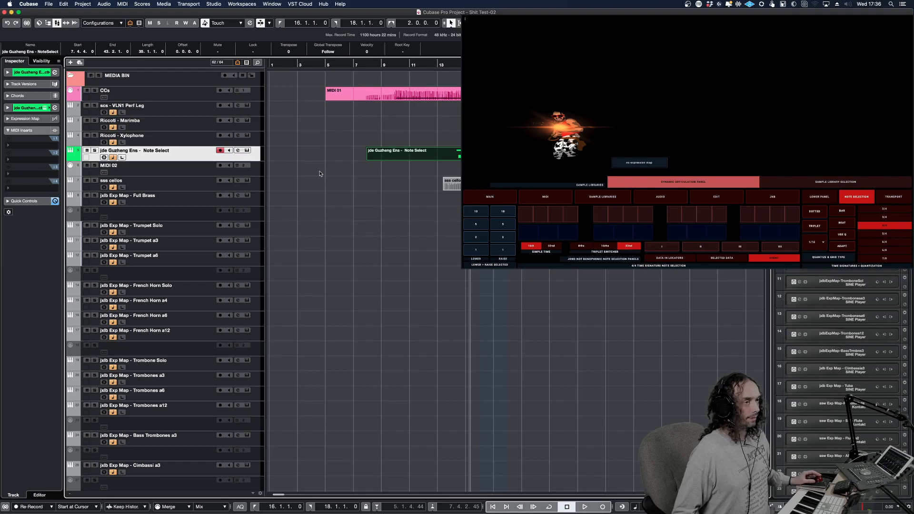
drag(333, 182, 337, 86)
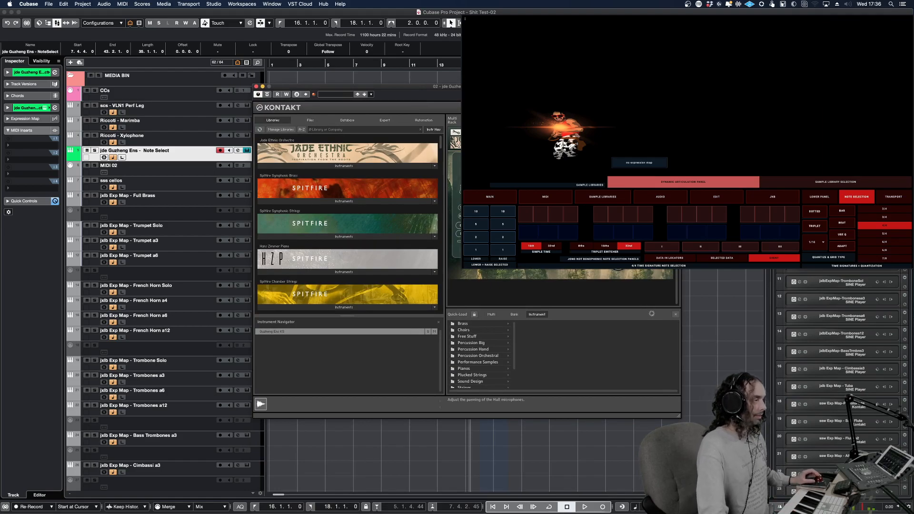
double_click(523, 289)
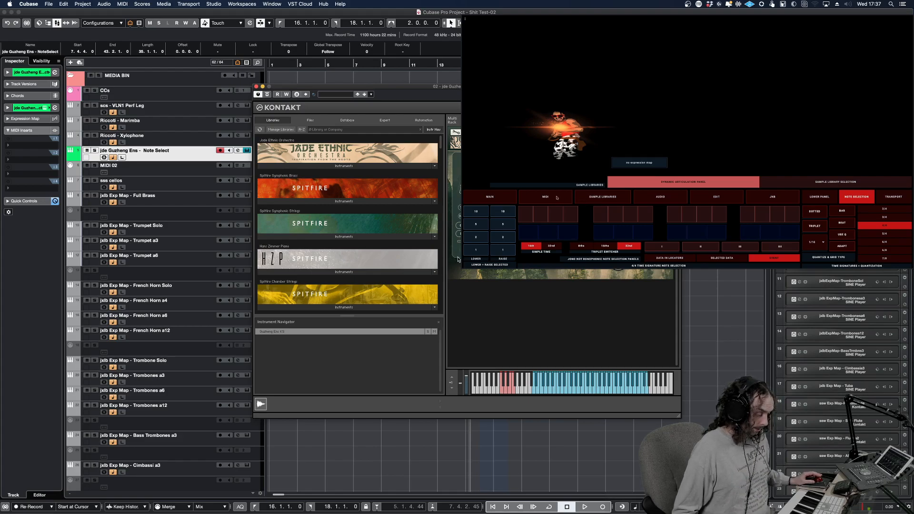
Switch the touch controller to its MIDI section and display the advanced editing page with the note strips and velocity fader
click(563, 198)
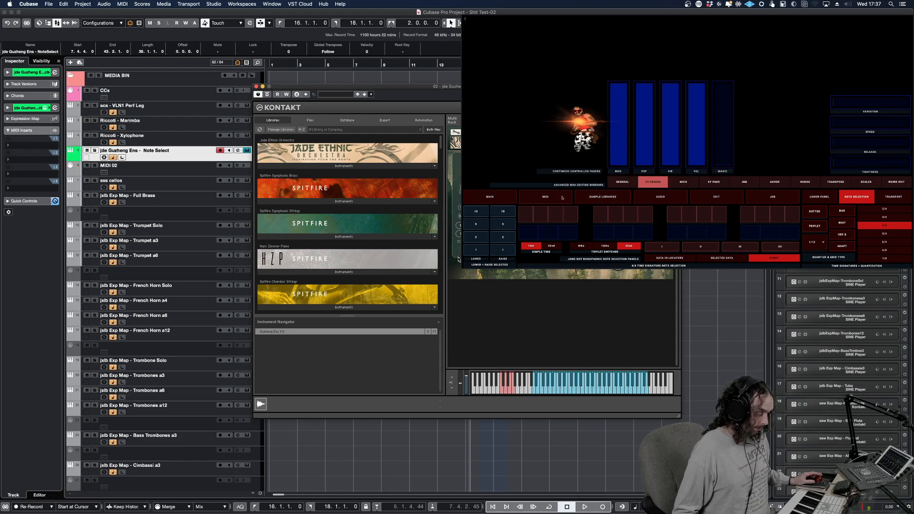
click(746, 183)
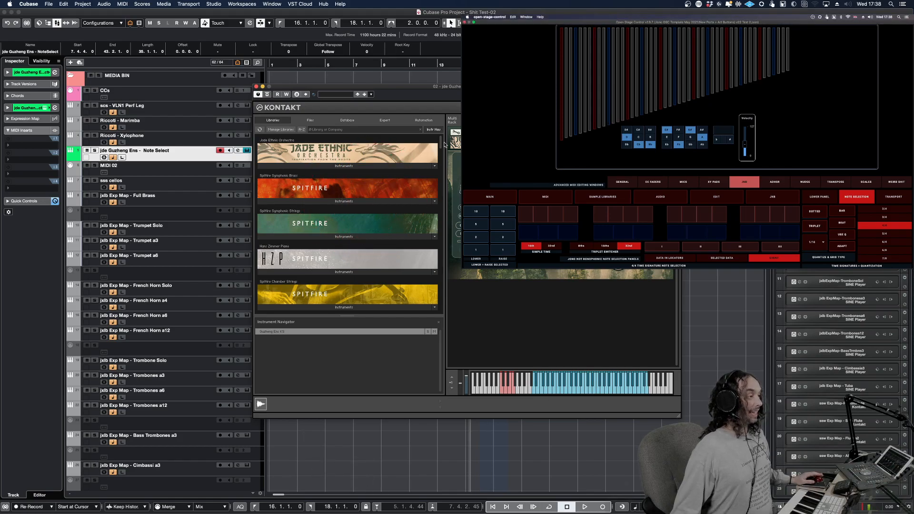
Select the Riccoti - Xylophone, Riccoti - Marimba and scs - VLN1 Perf Leg tracks in turn
click(207, 143)
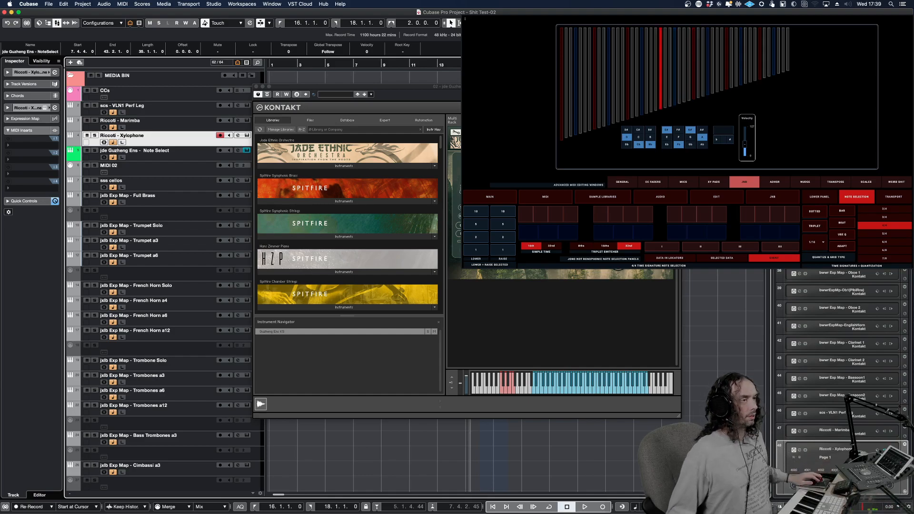
click(190, 129)
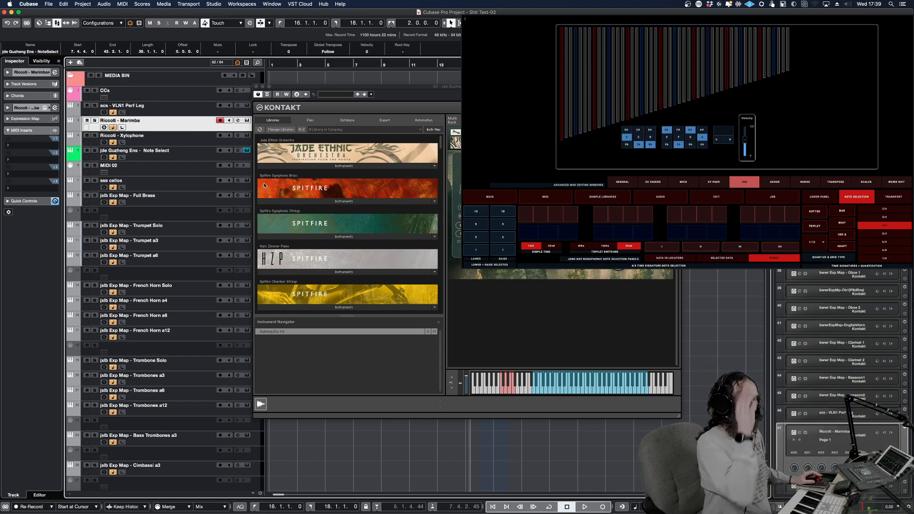
click(192, 113)
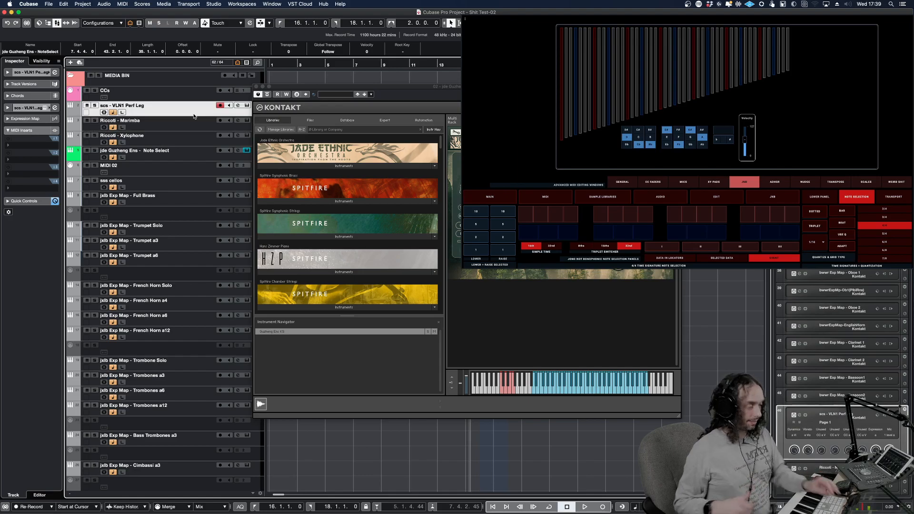